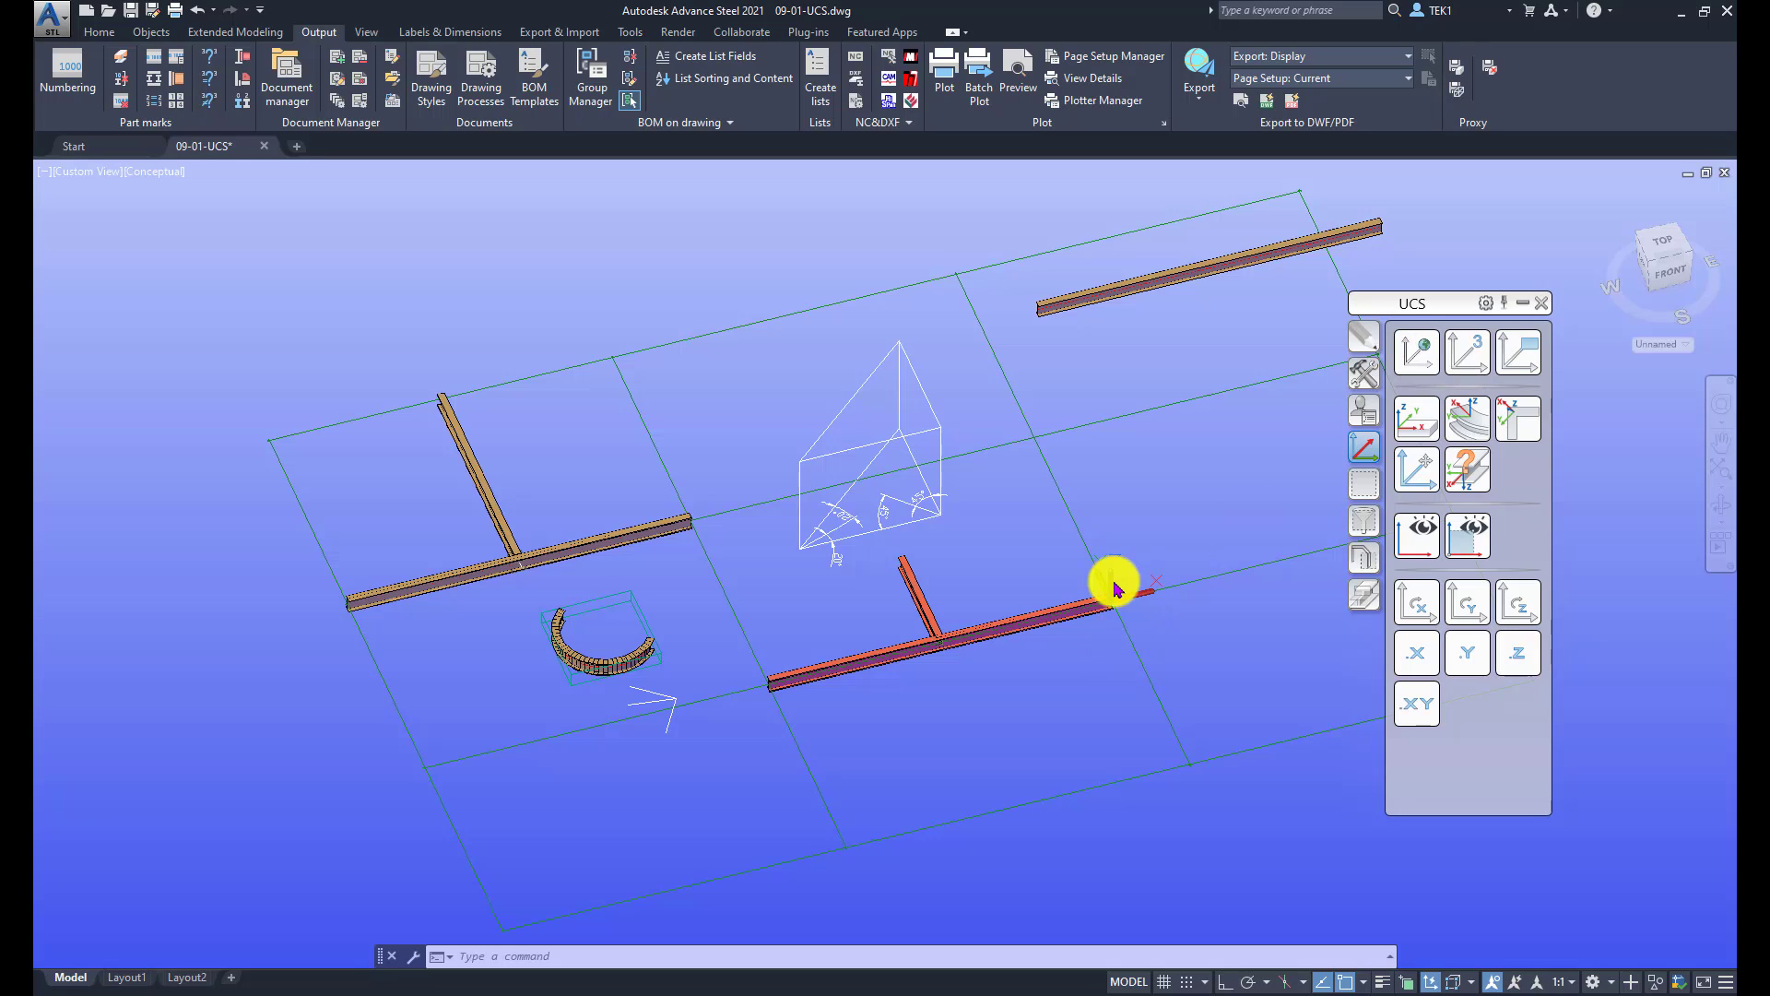
Reset the UCS to World and define a three-point UCS at the third front-edge grid intersection, with X toward the outer corner and Y along the cross grid line.
left_click(1417, 348)
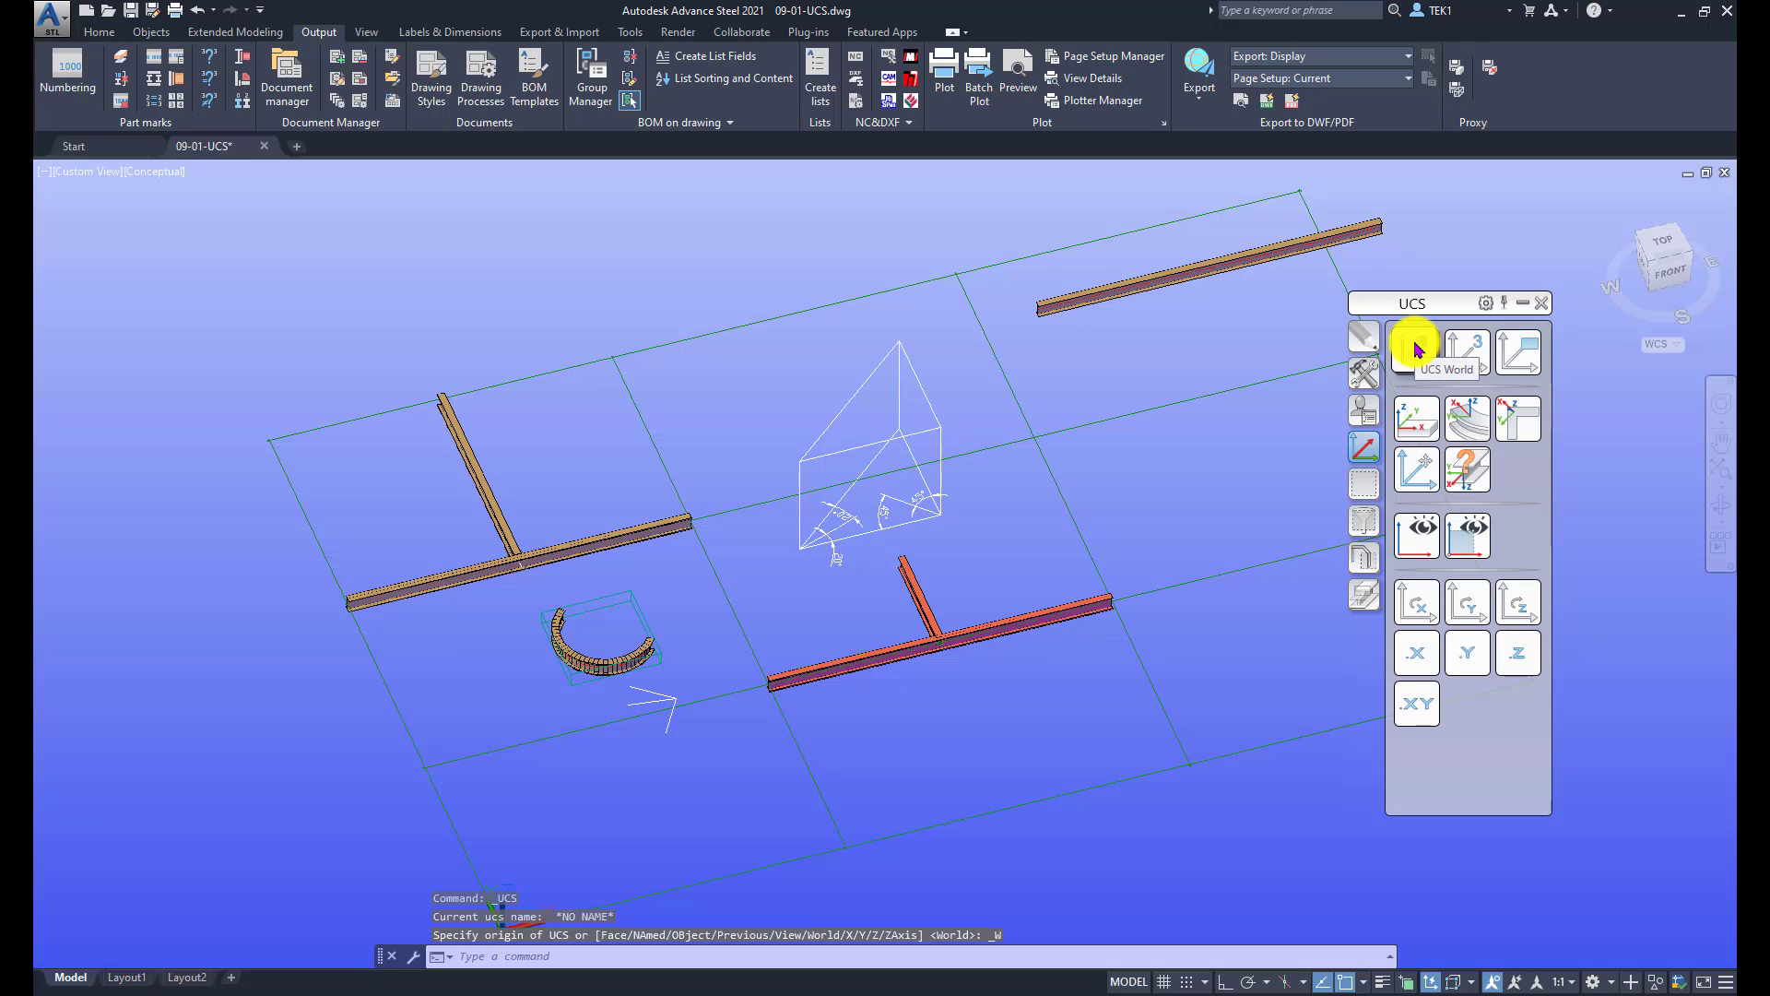
scroll(927, 359, "down", 4)
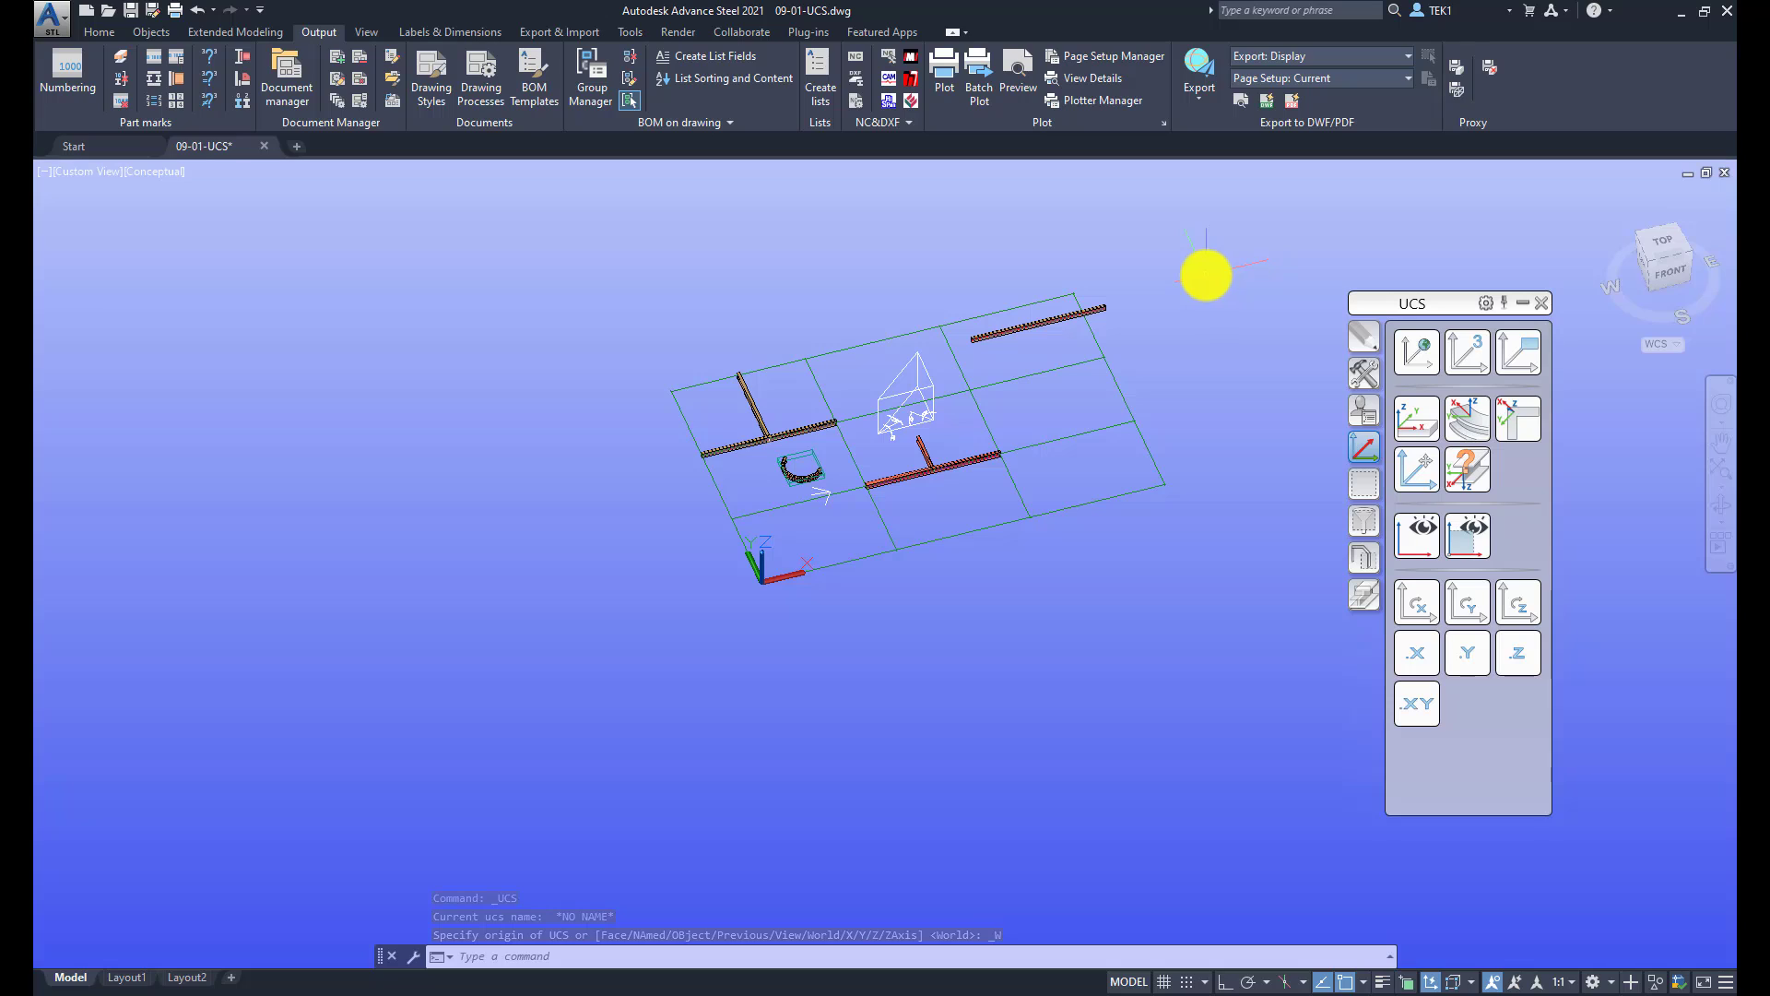
left_click(1468, 347)
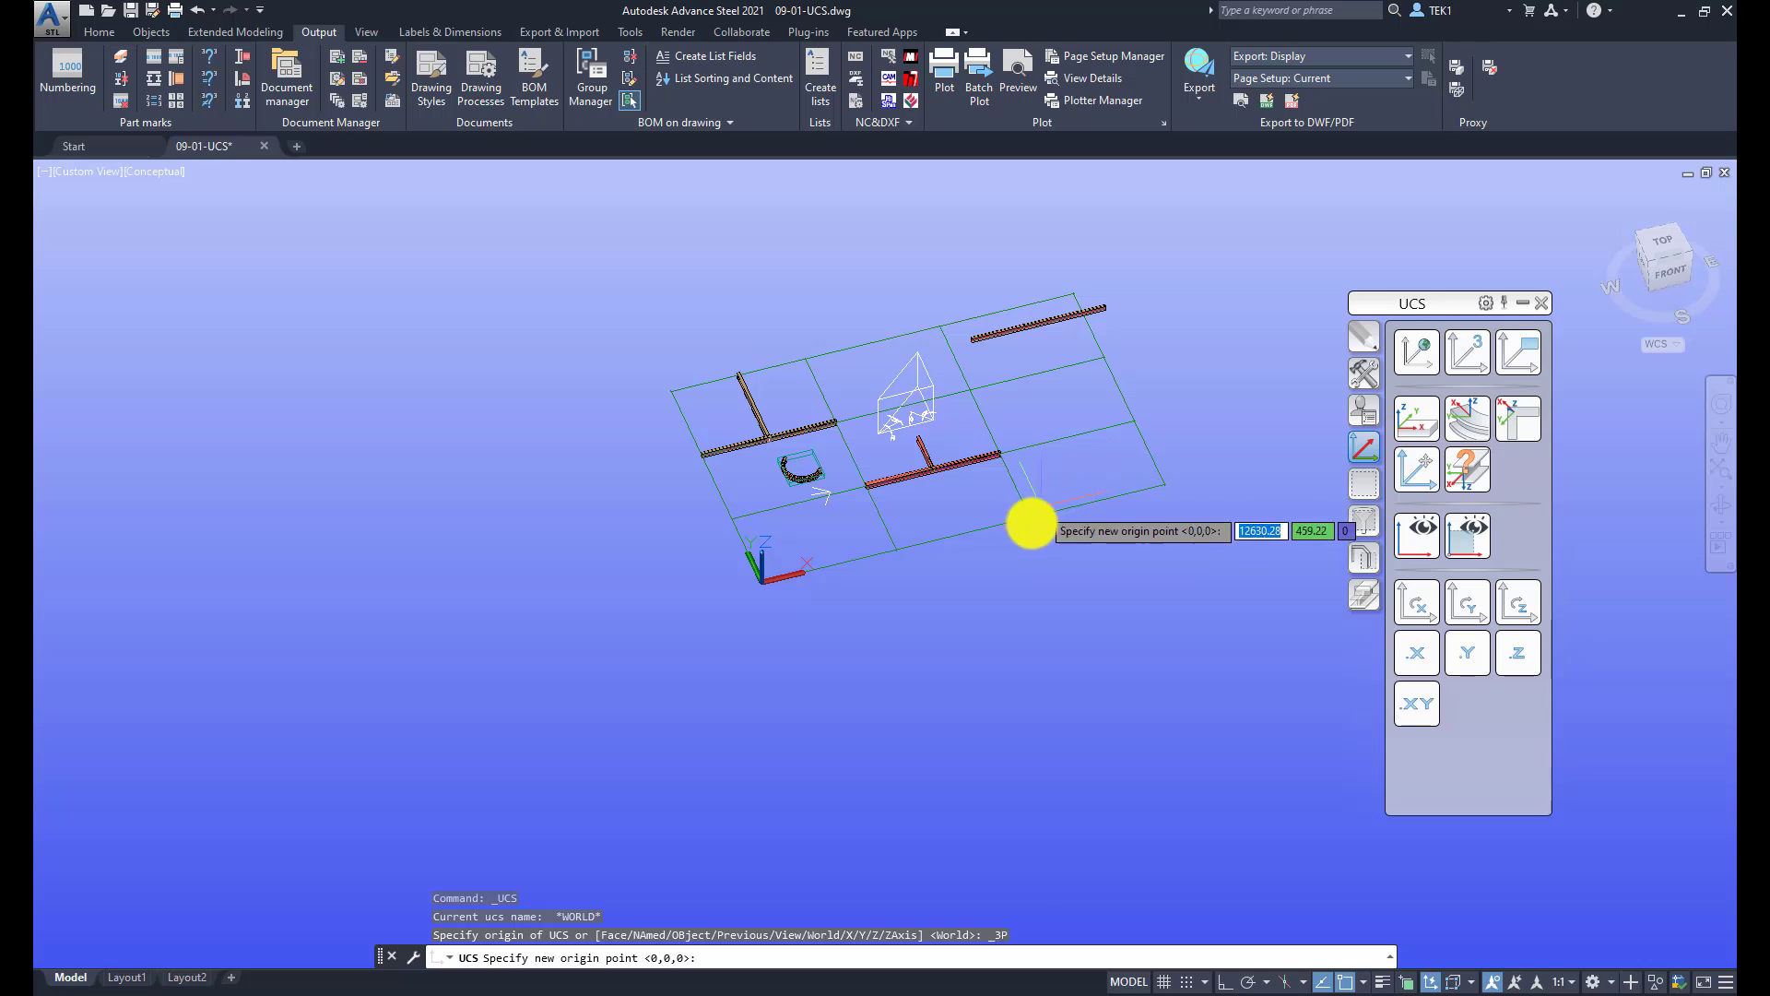
left_click(1029, 520)
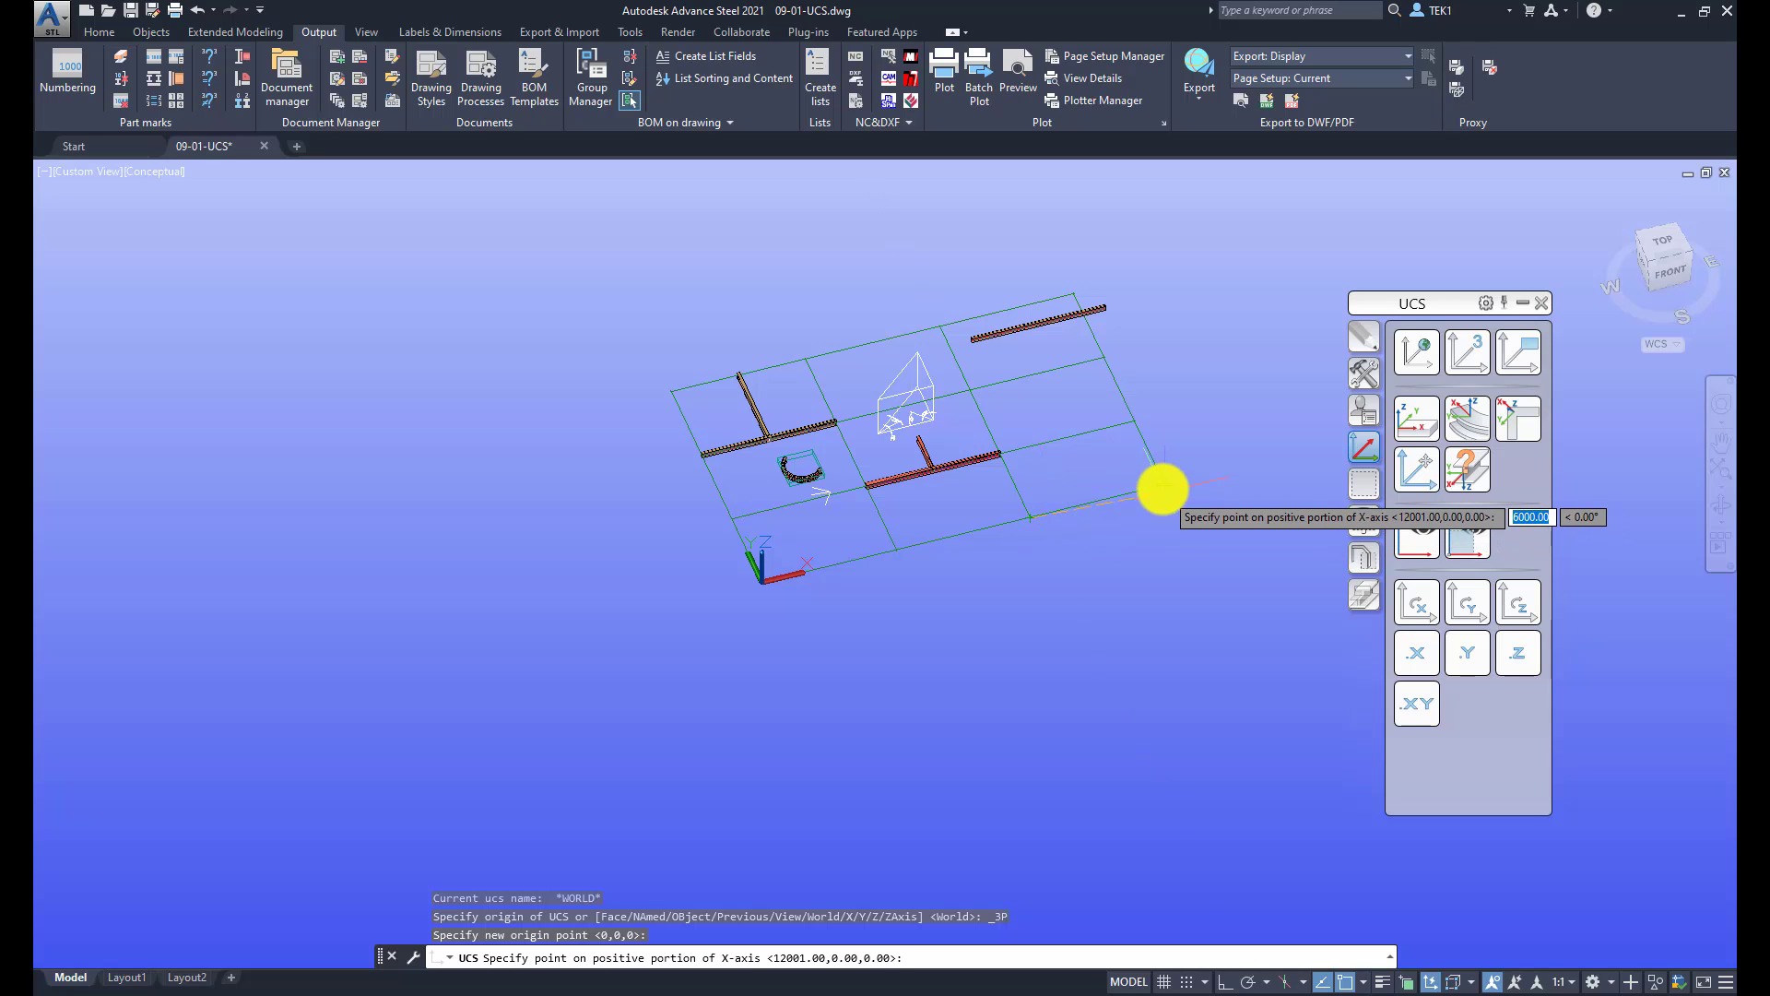
left_click(1162, 486)
left_click(1013, 465)
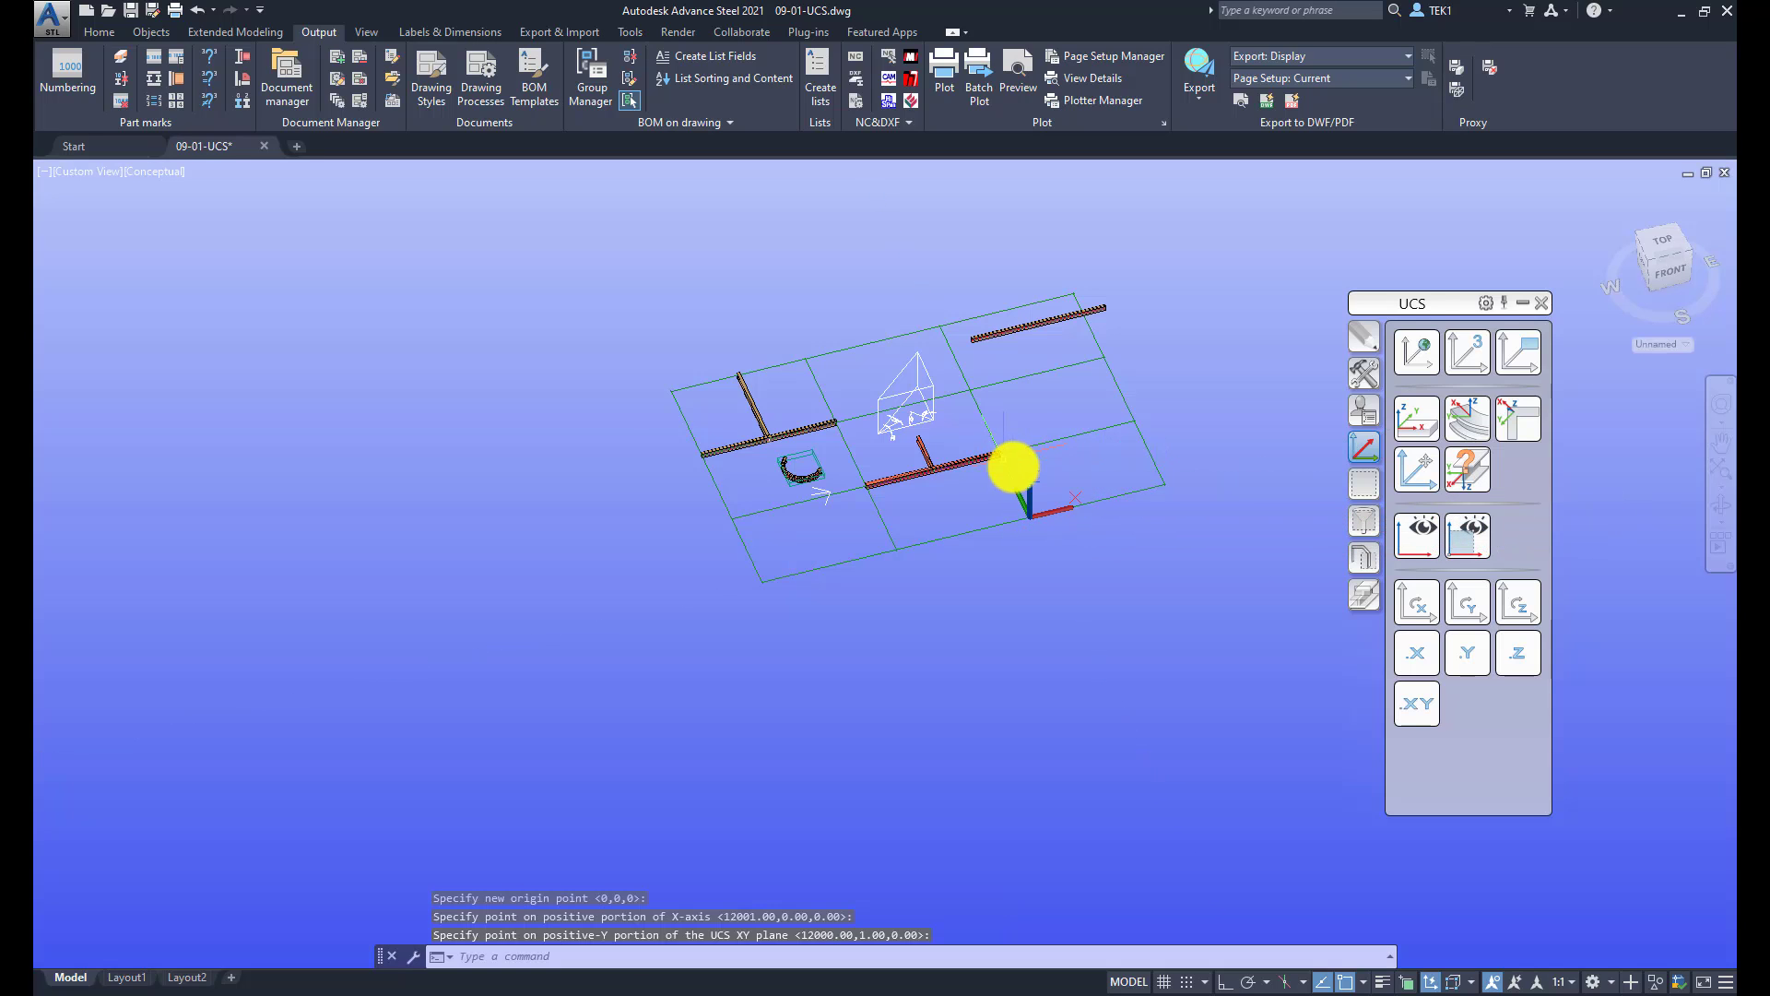
Define a three-point UCS on the red beam's end face, with origin at the lower flange corner, X along the bottom flange and Y toward the top flange.
scroll(1053, 480, "up", 5)
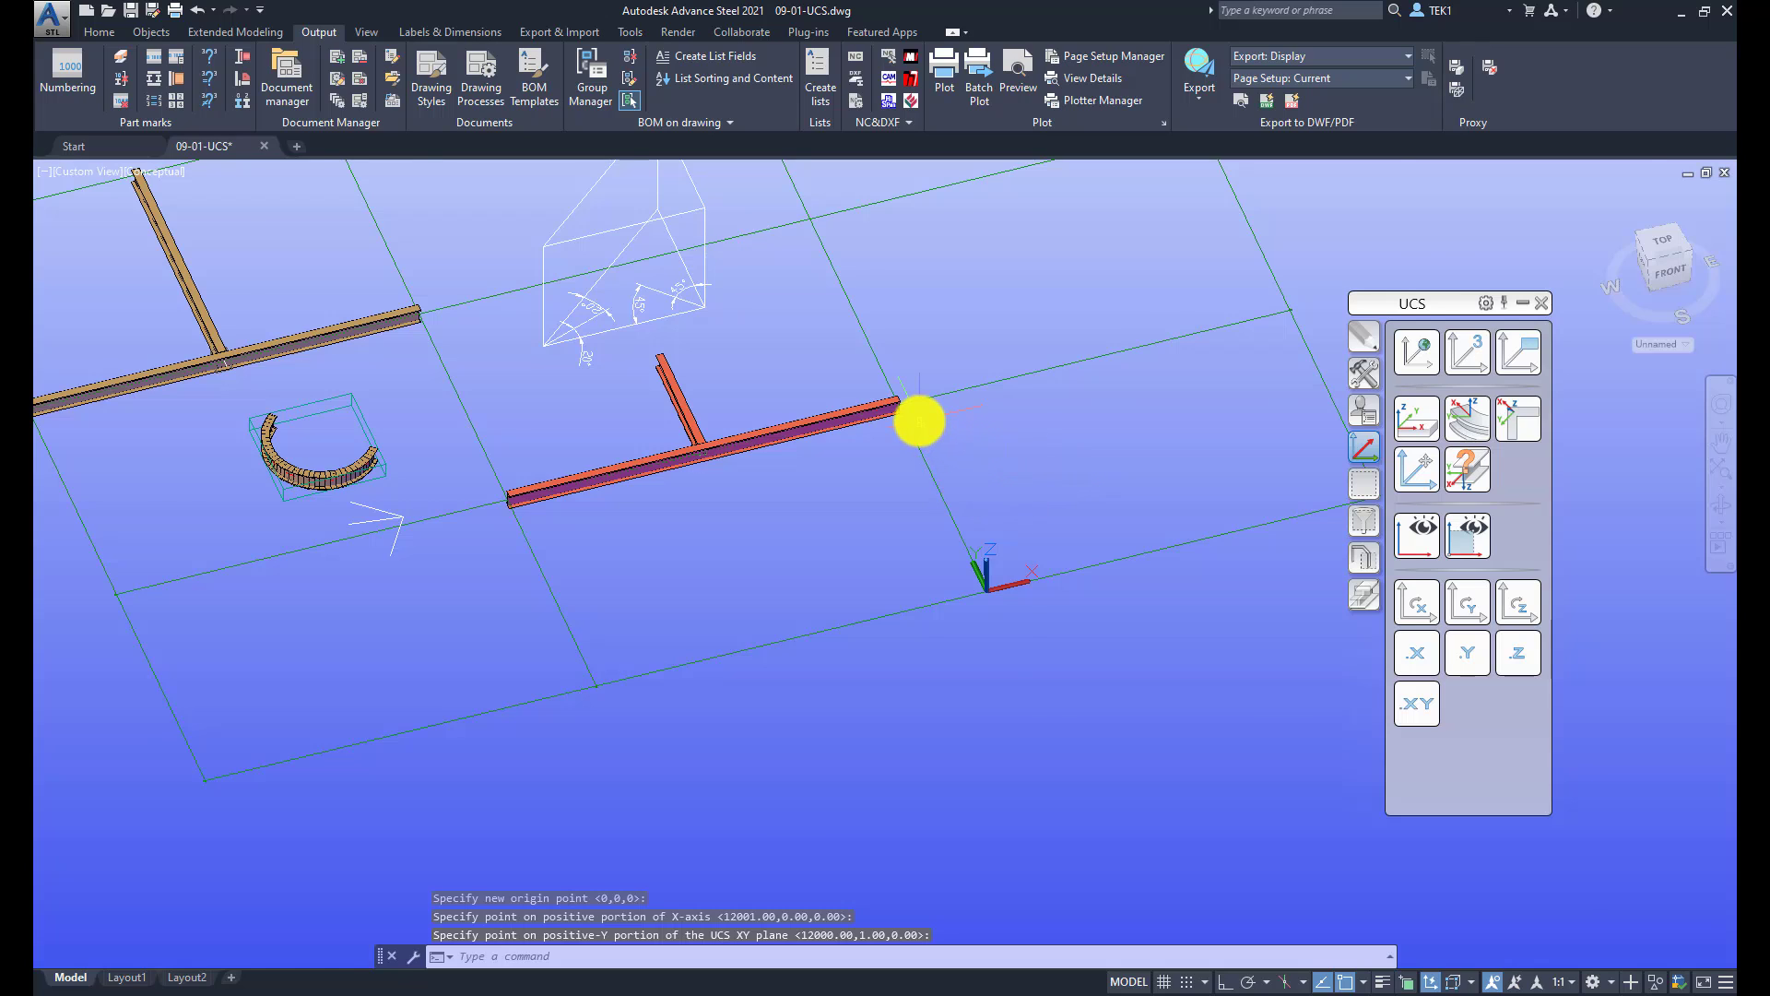
scroll(919, 422, "up", 3)
scroll(928, 383, "down", 3)
middle_click_drag(912, 396, 751, 322, "shift")
scroll(632, 486, "up", 5)
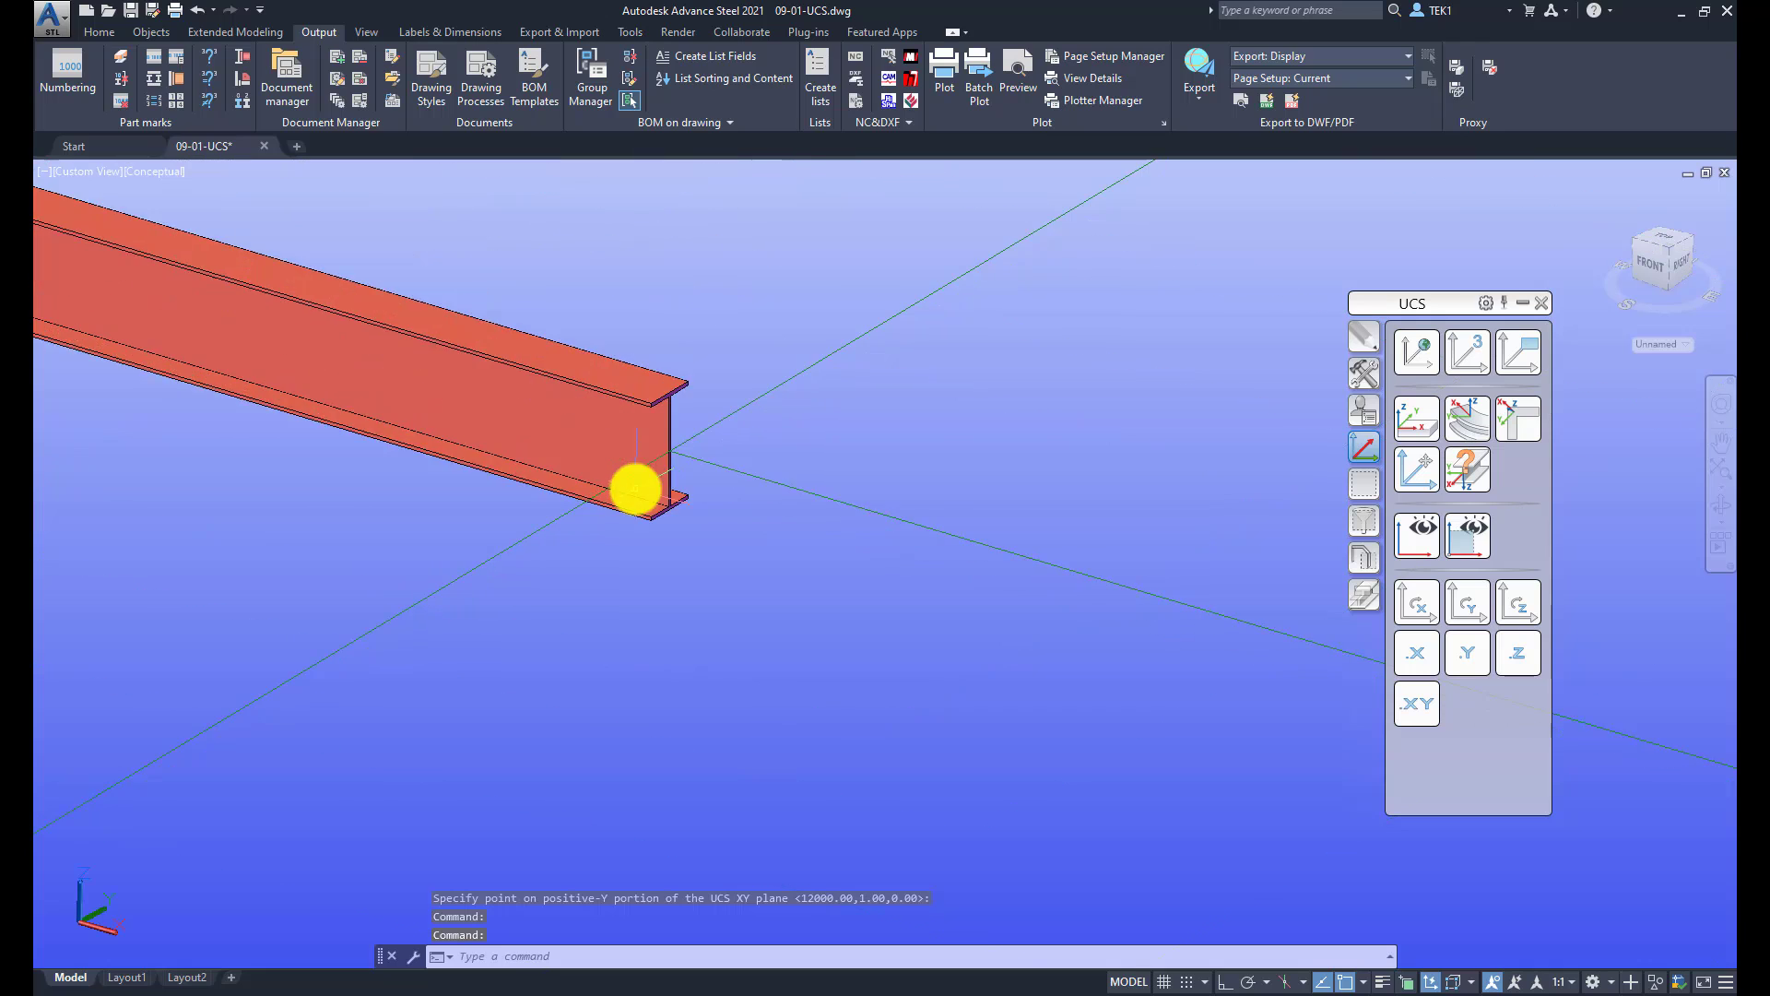
left_click(1403, 353)
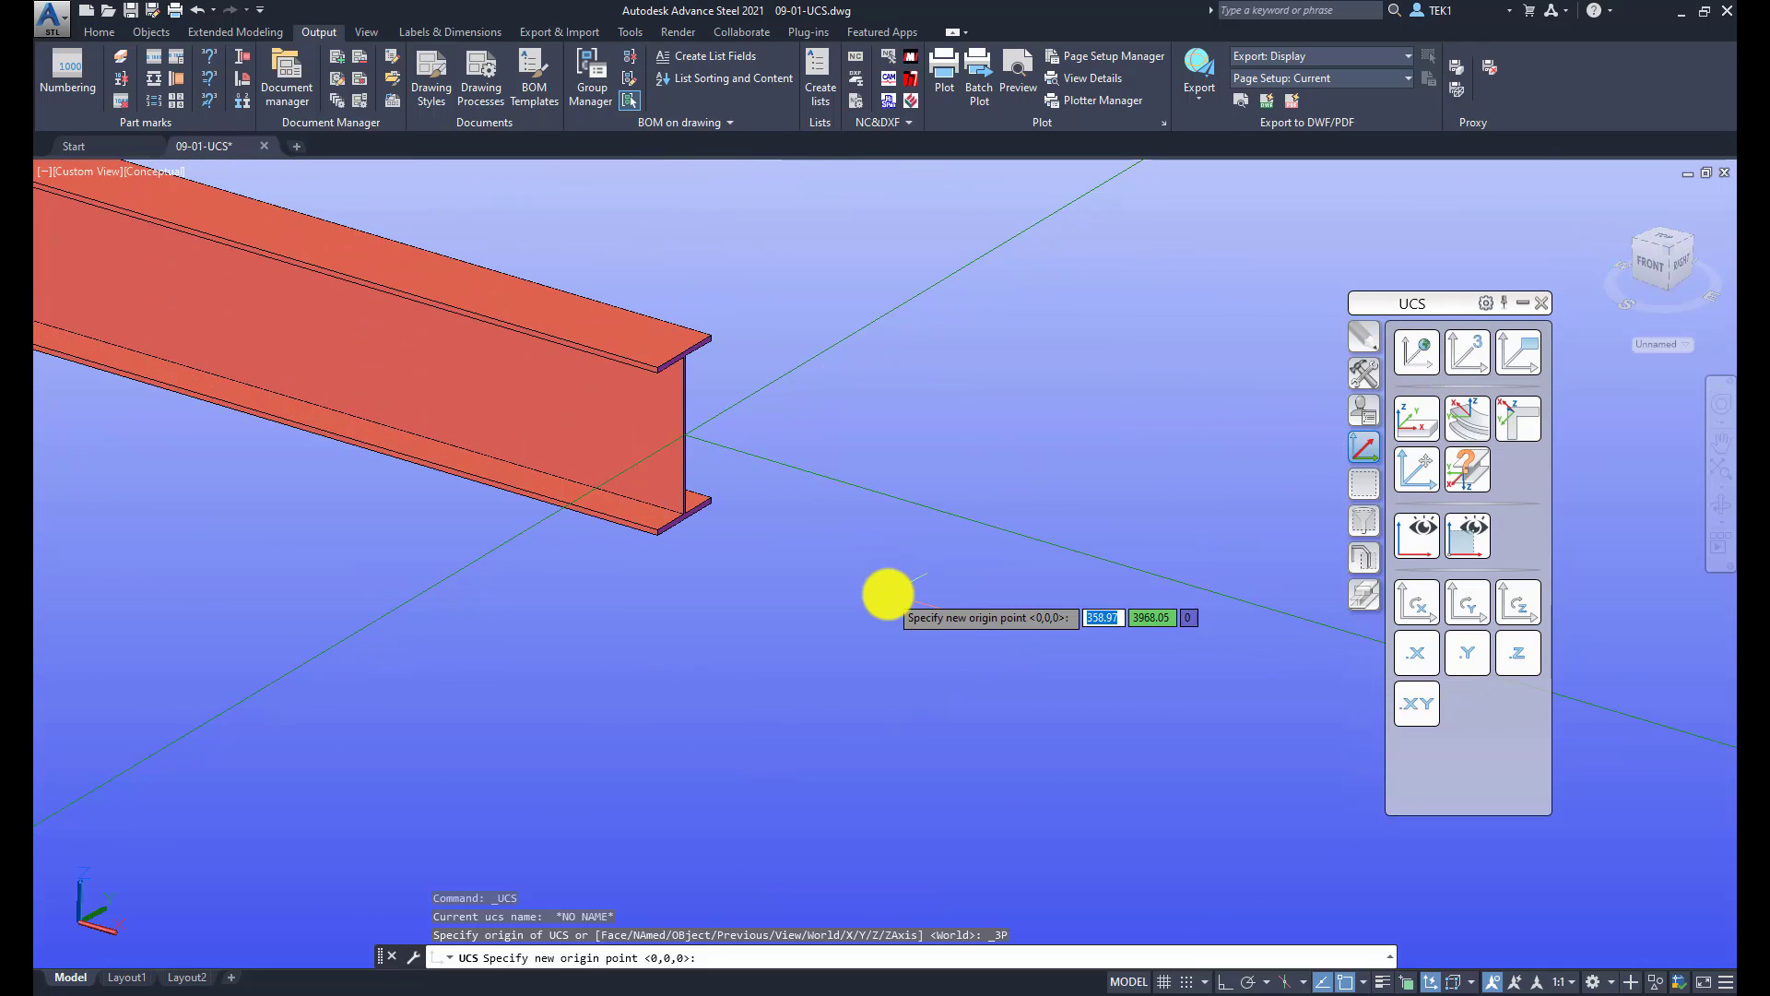
left_click(653, 535)
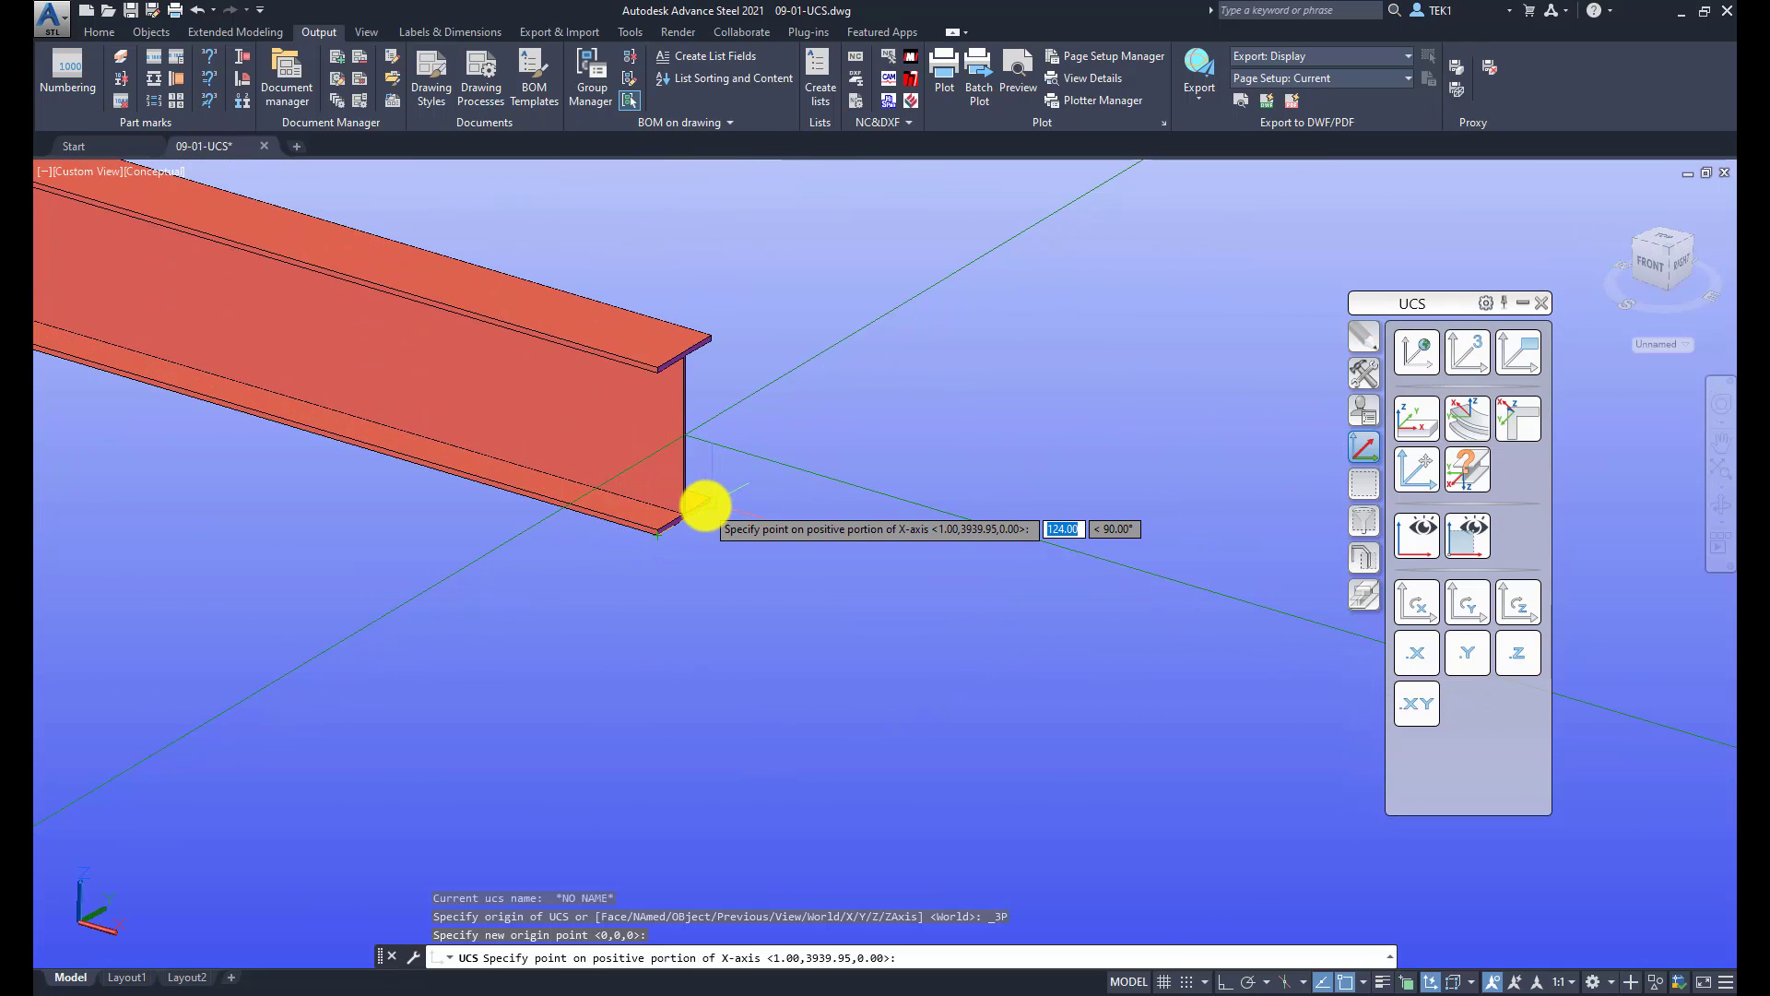
left_click(707, 501)
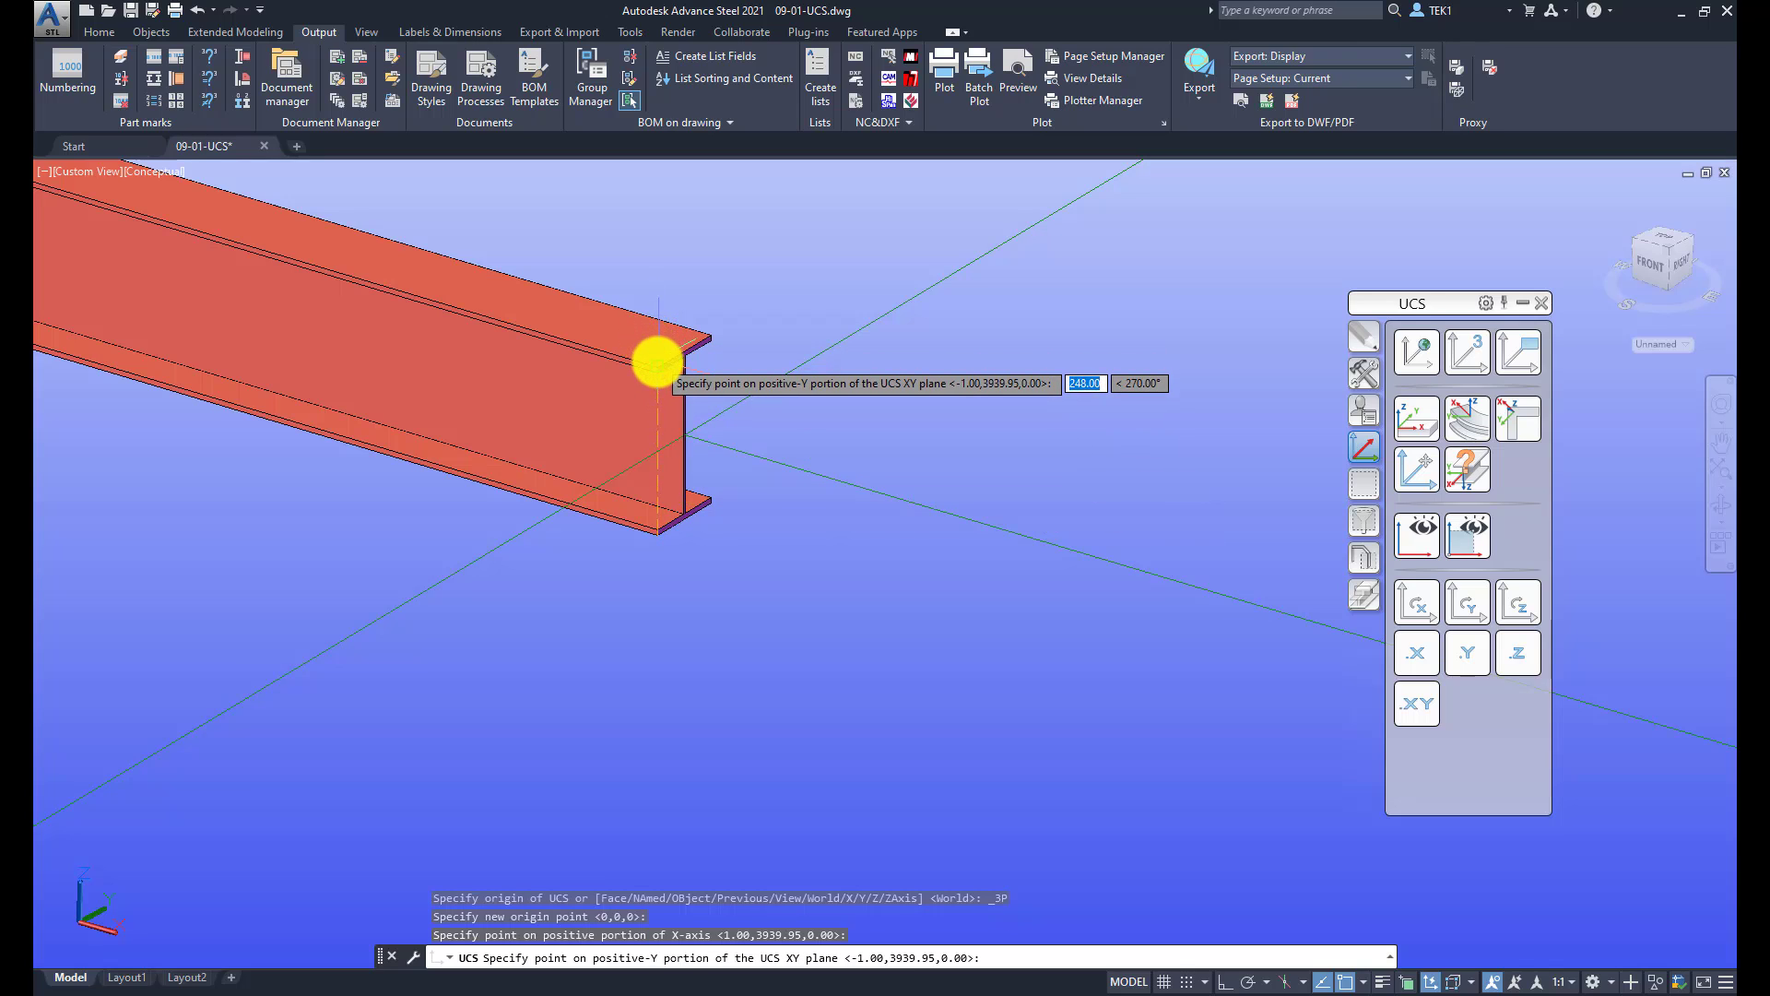
left_click(652, 358)
scroll(590, 542, "up", 5)
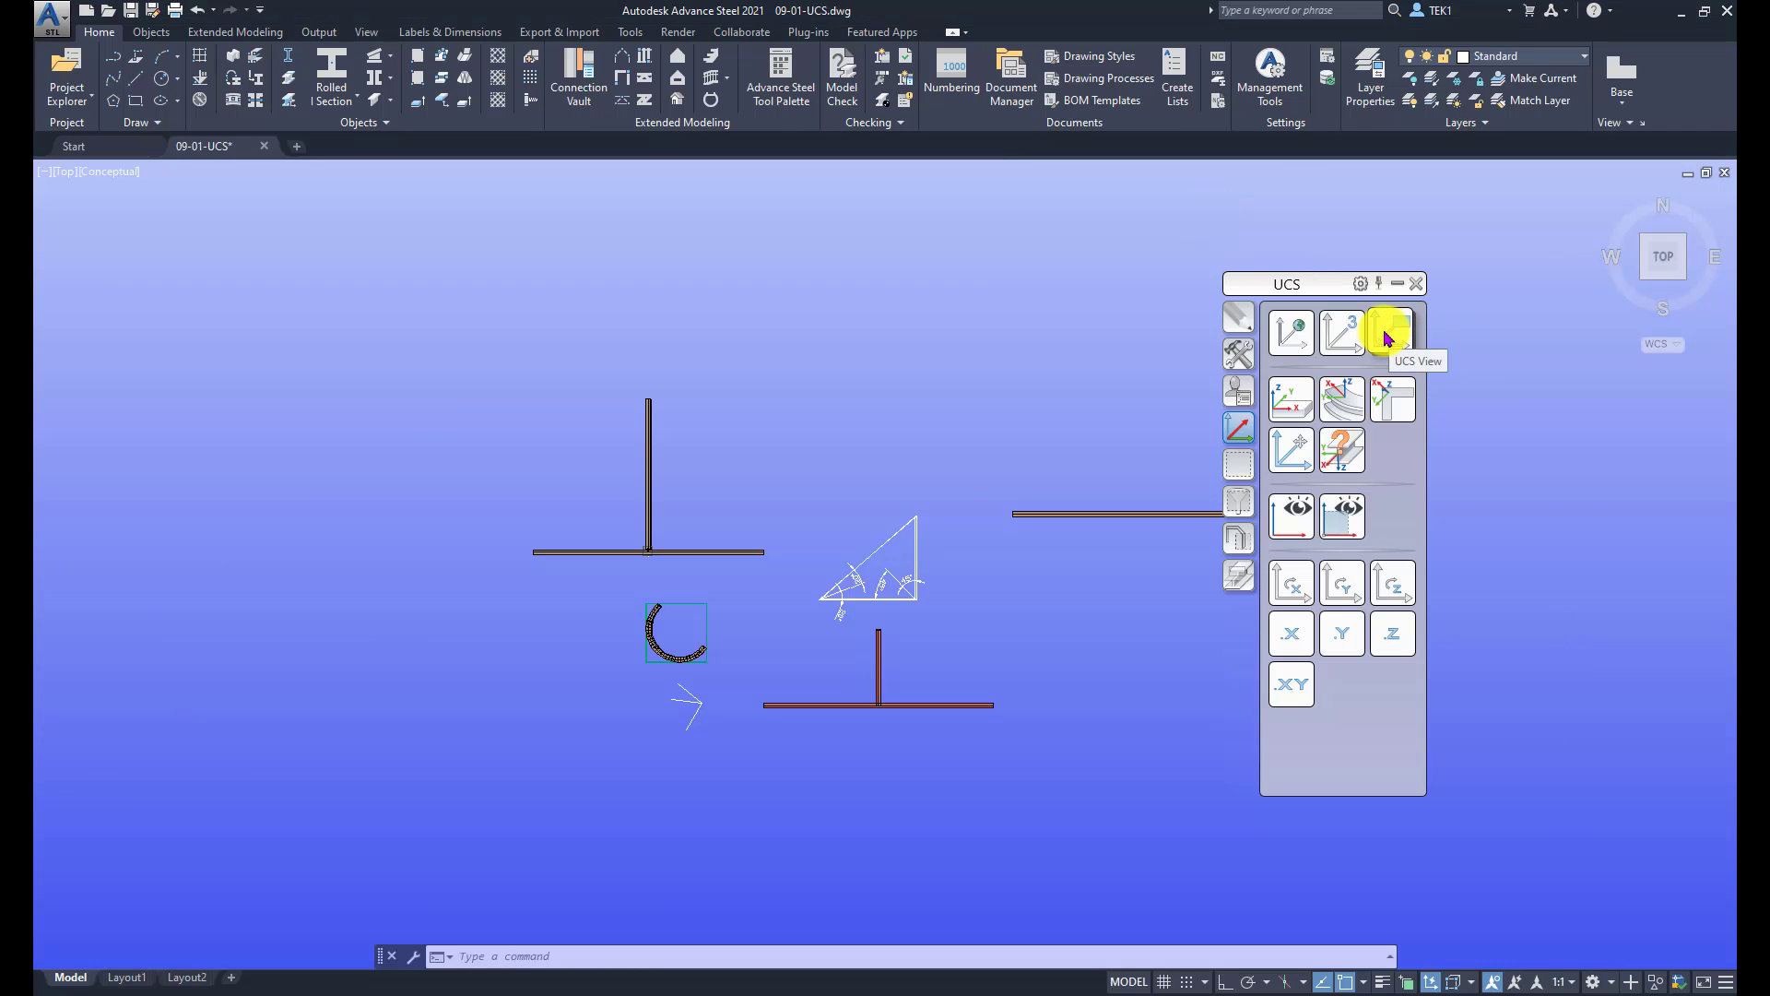
Turn on the UCS icon display, then switch it off and on again.
left_click(1014, 377)
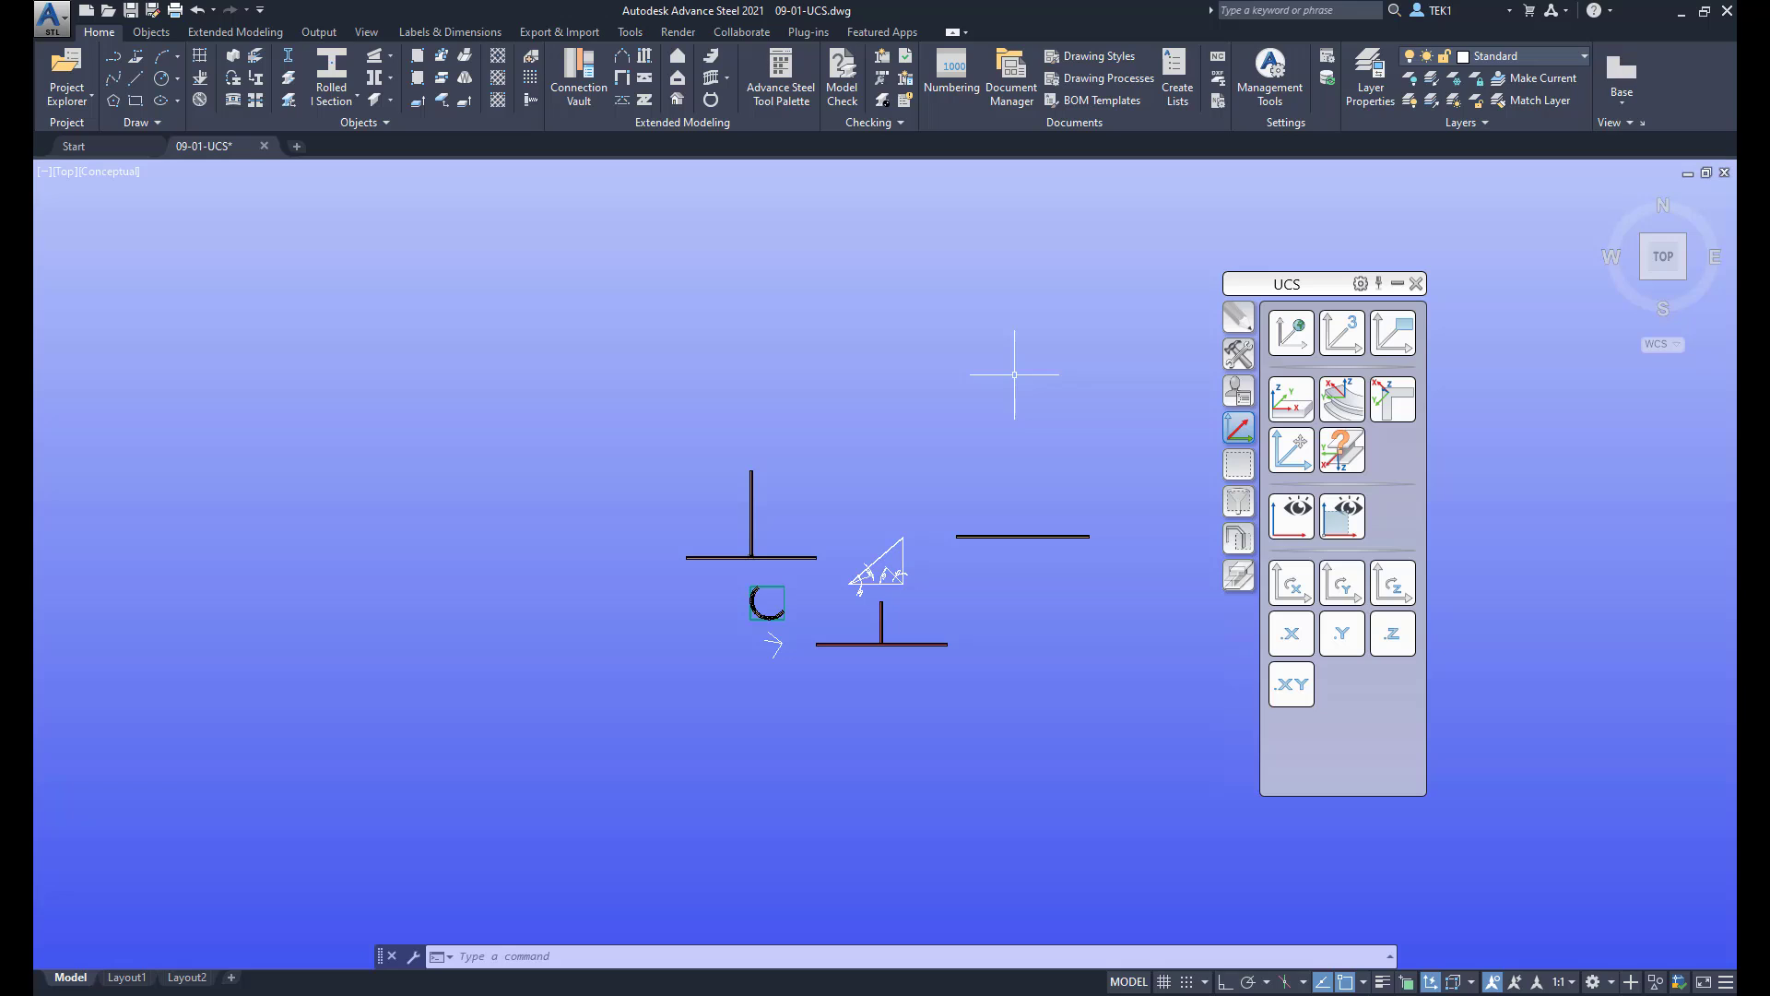
left_click(366, 31)
left_click(54, 74)
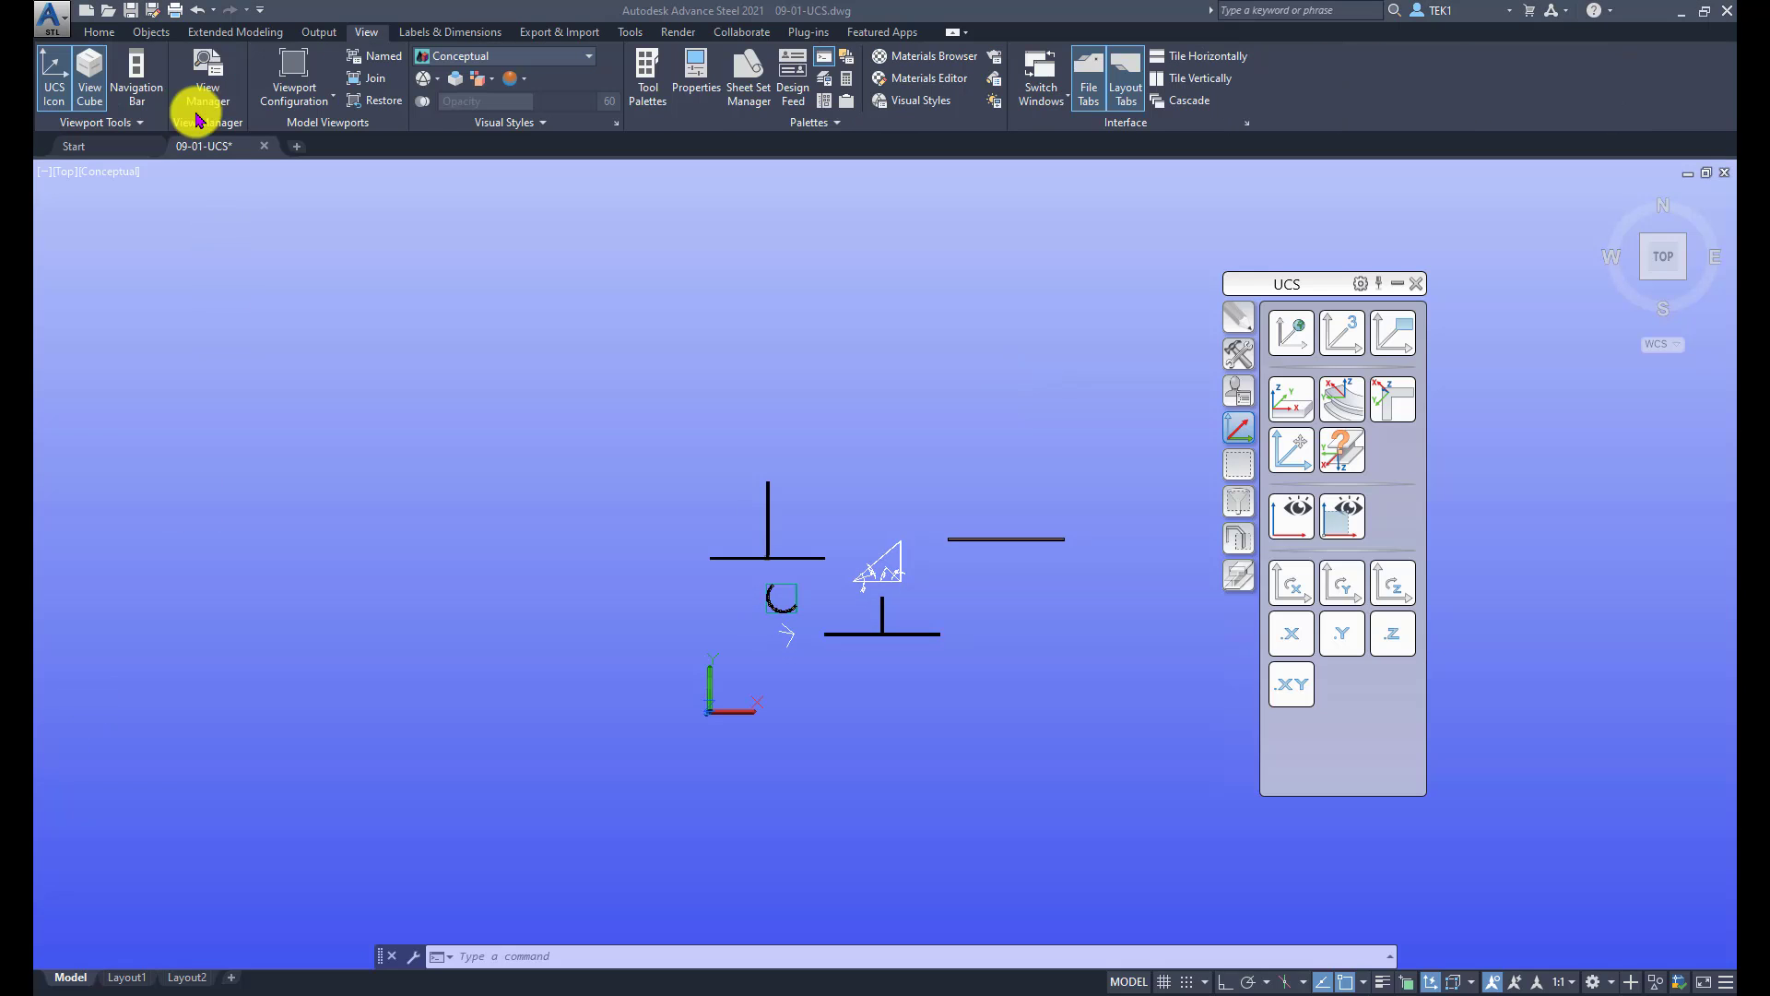
left_click(53, 76)
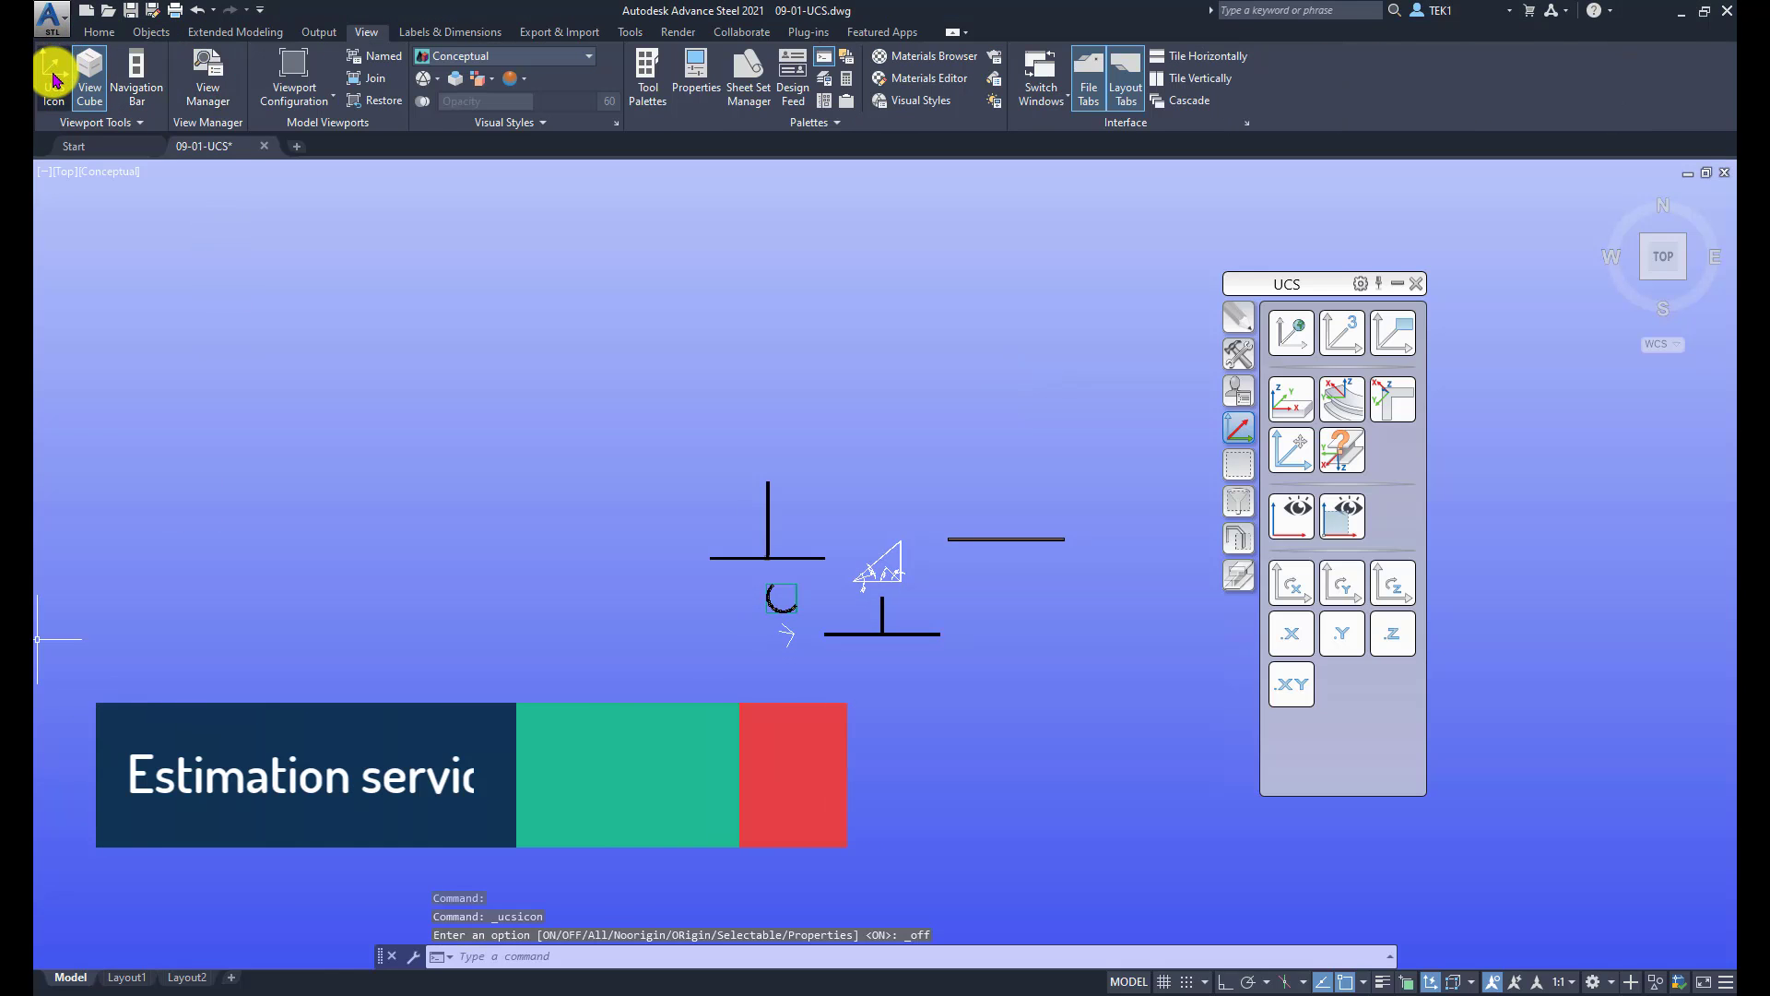
left_click(54, 76)
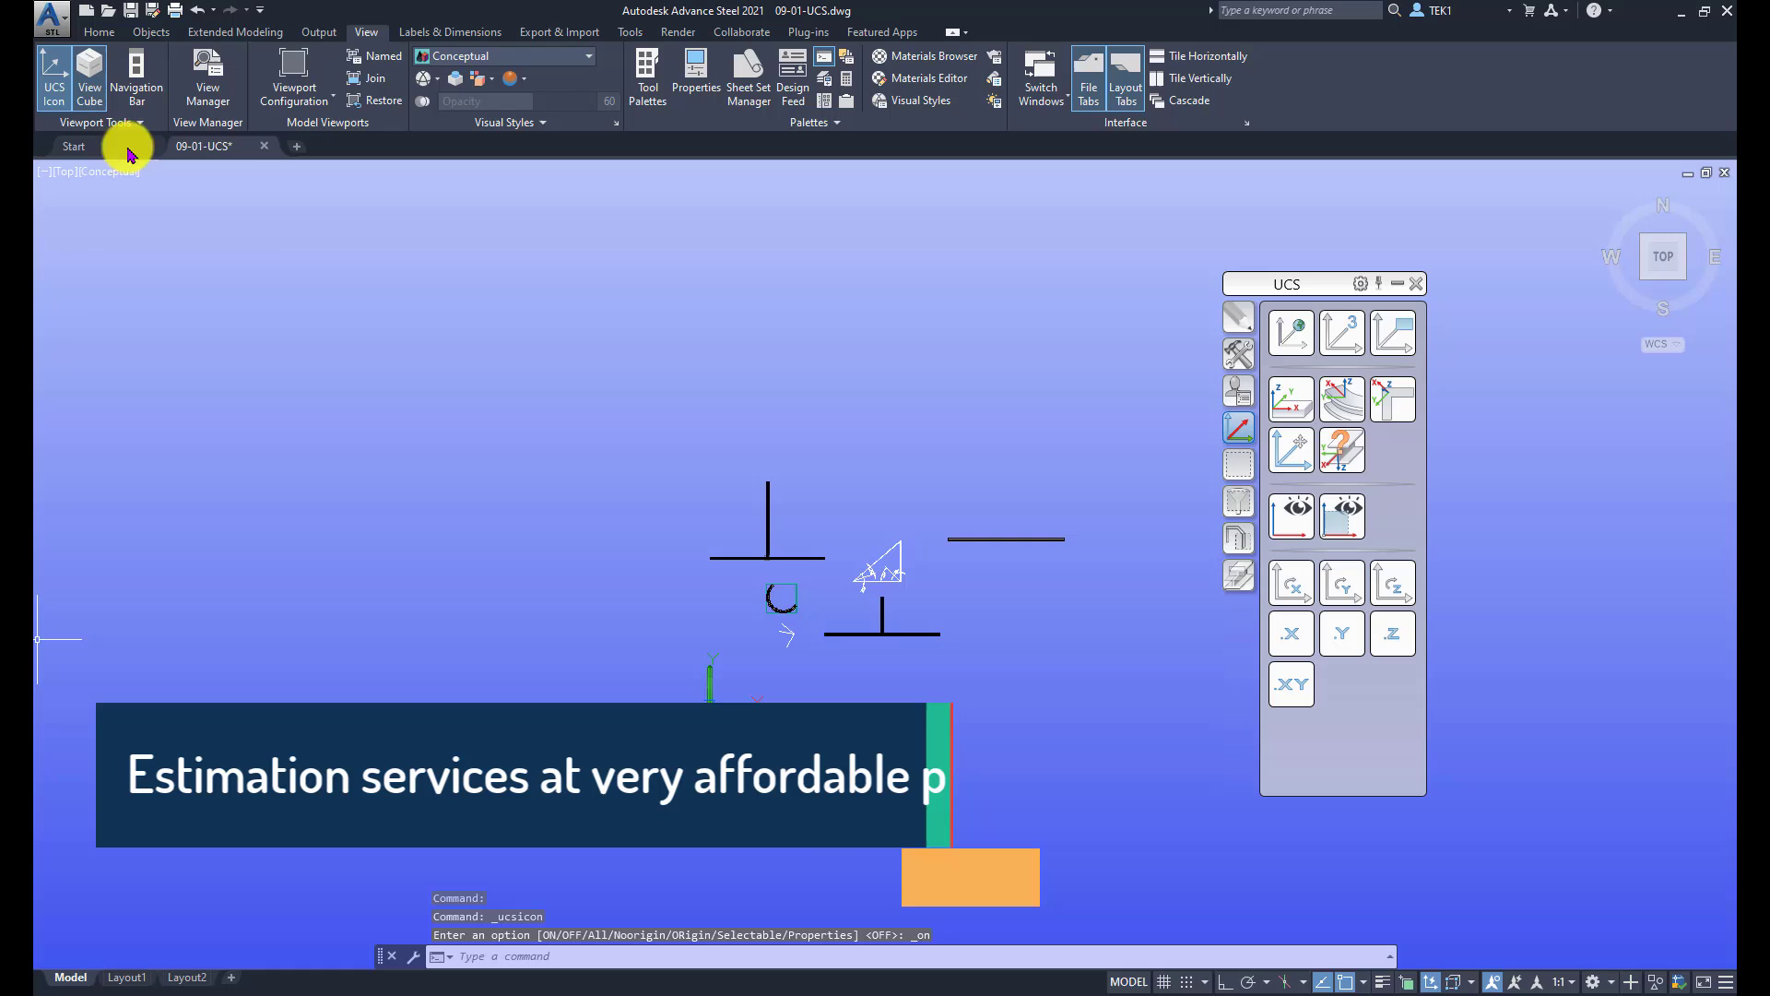
Align the UCS to the top view, then realign it to a tilted view of the model.
left_click(1389, 330)
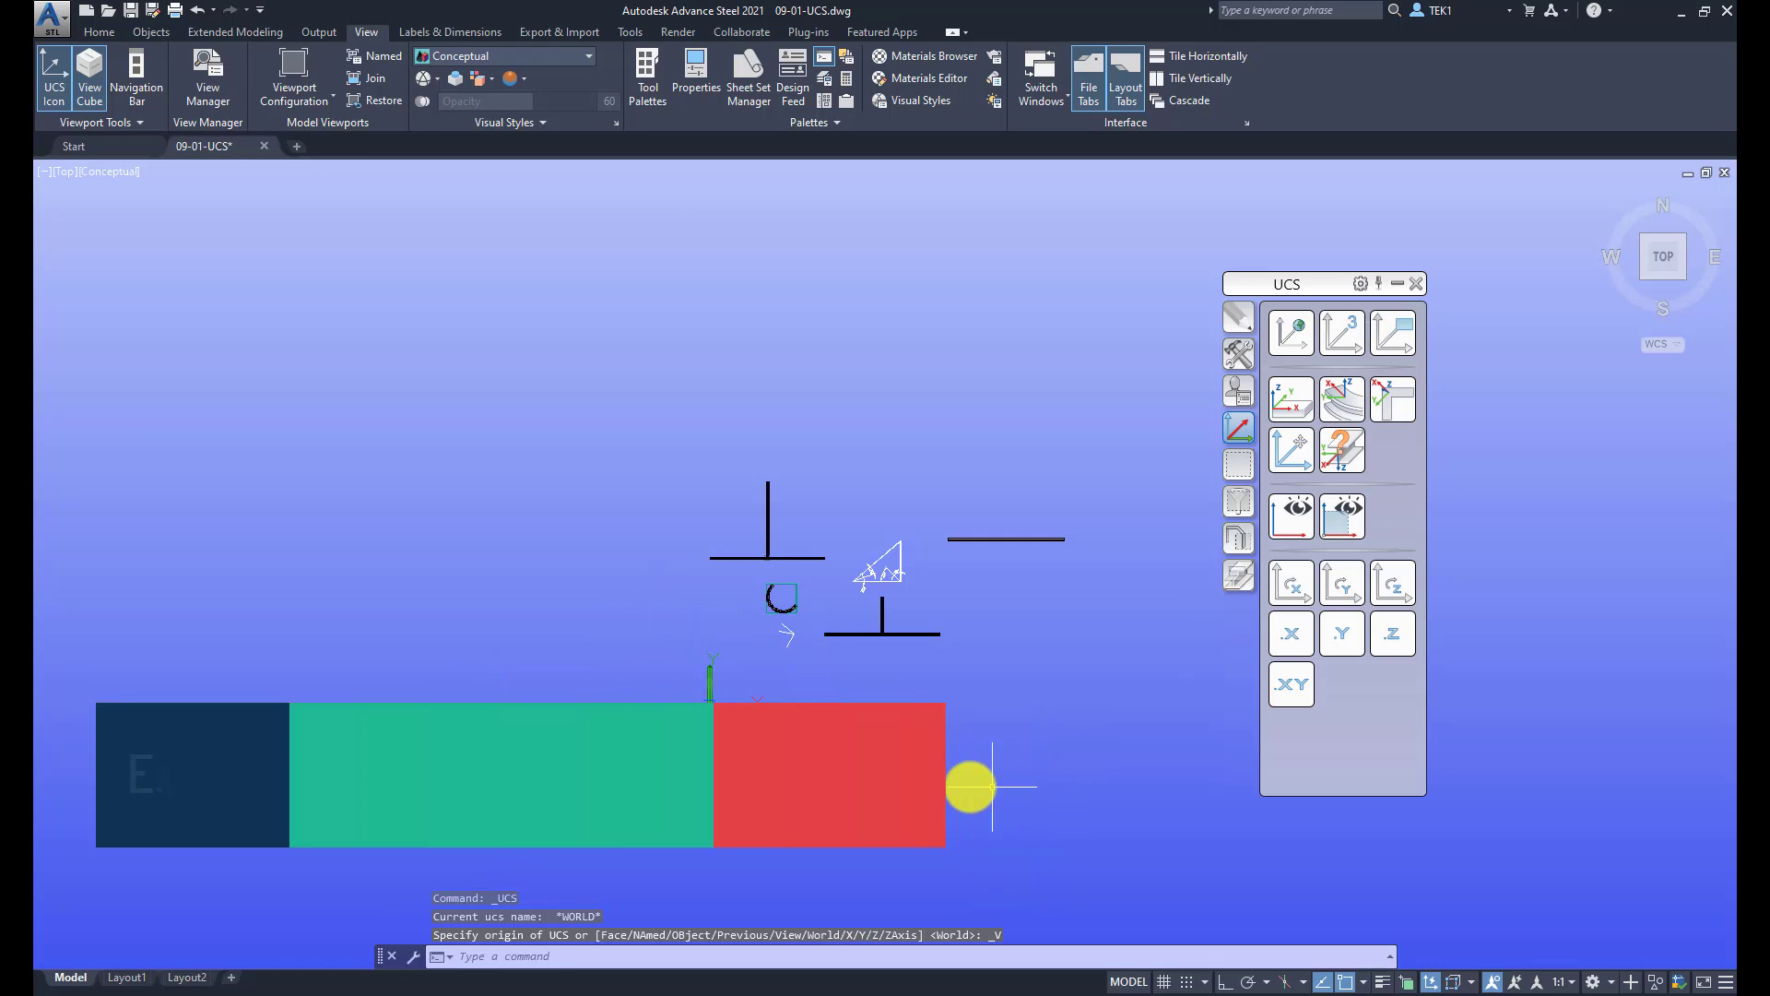
middle_click_drag(855, 781, 790, 612, "shift")
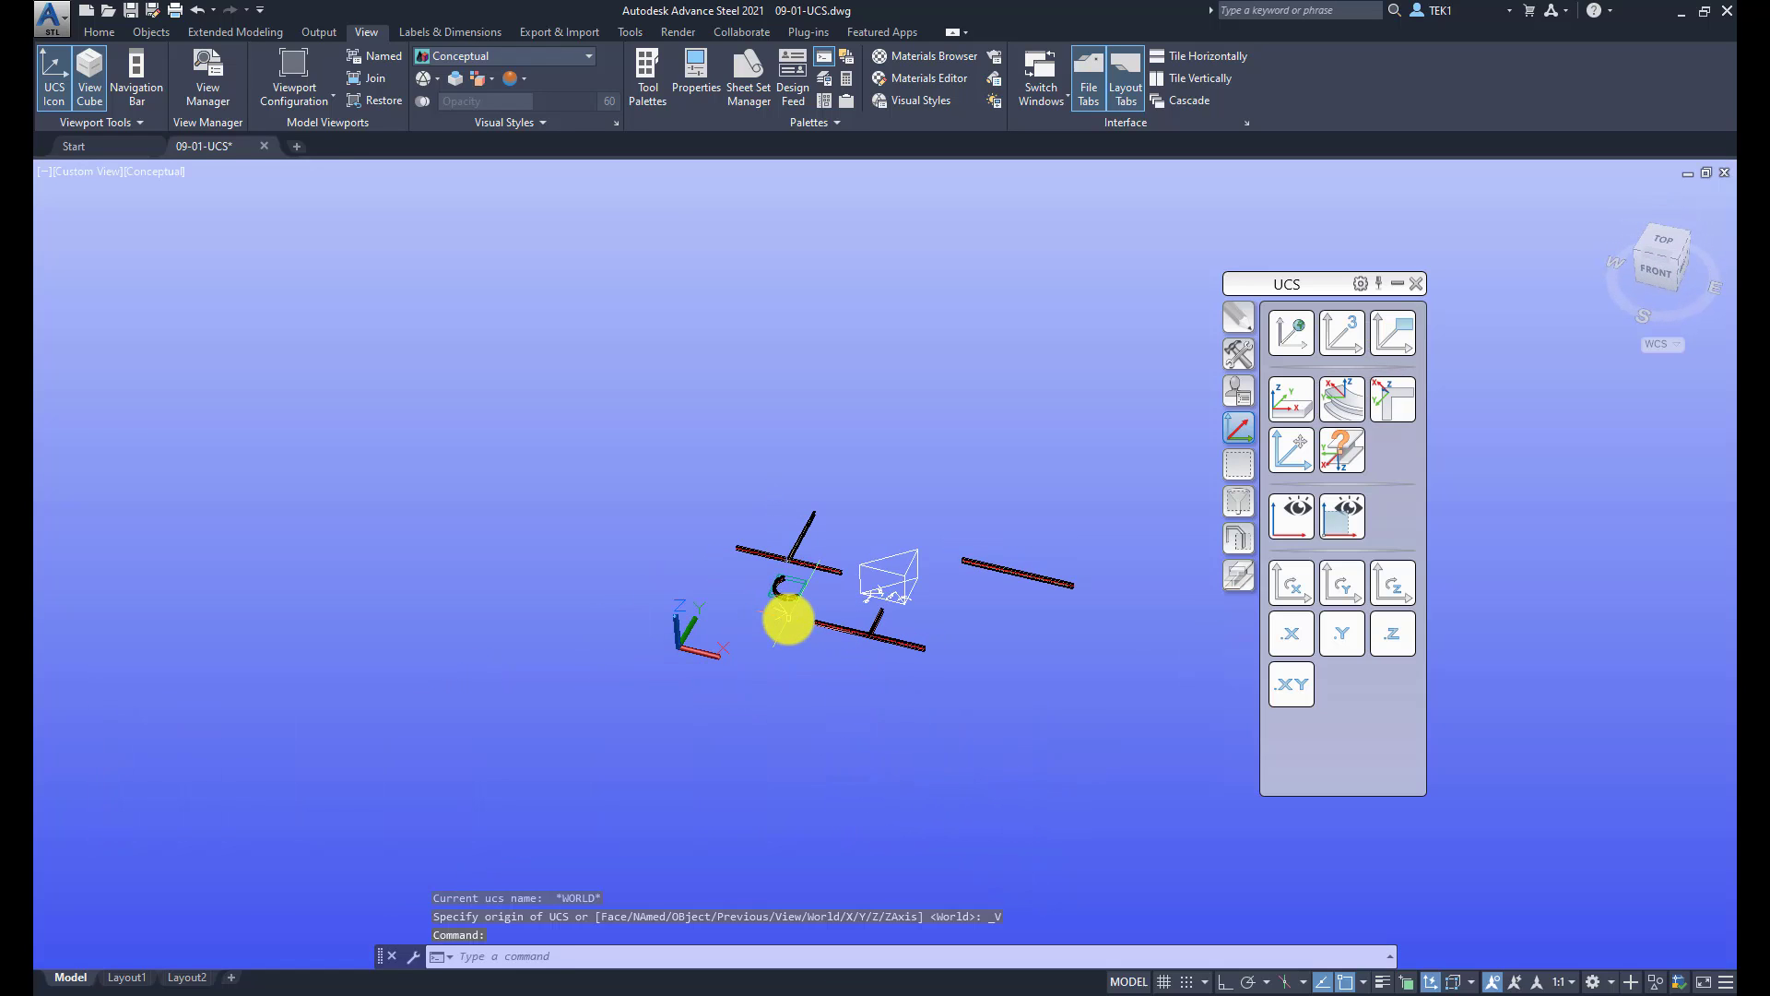
left_click(1389, 333)
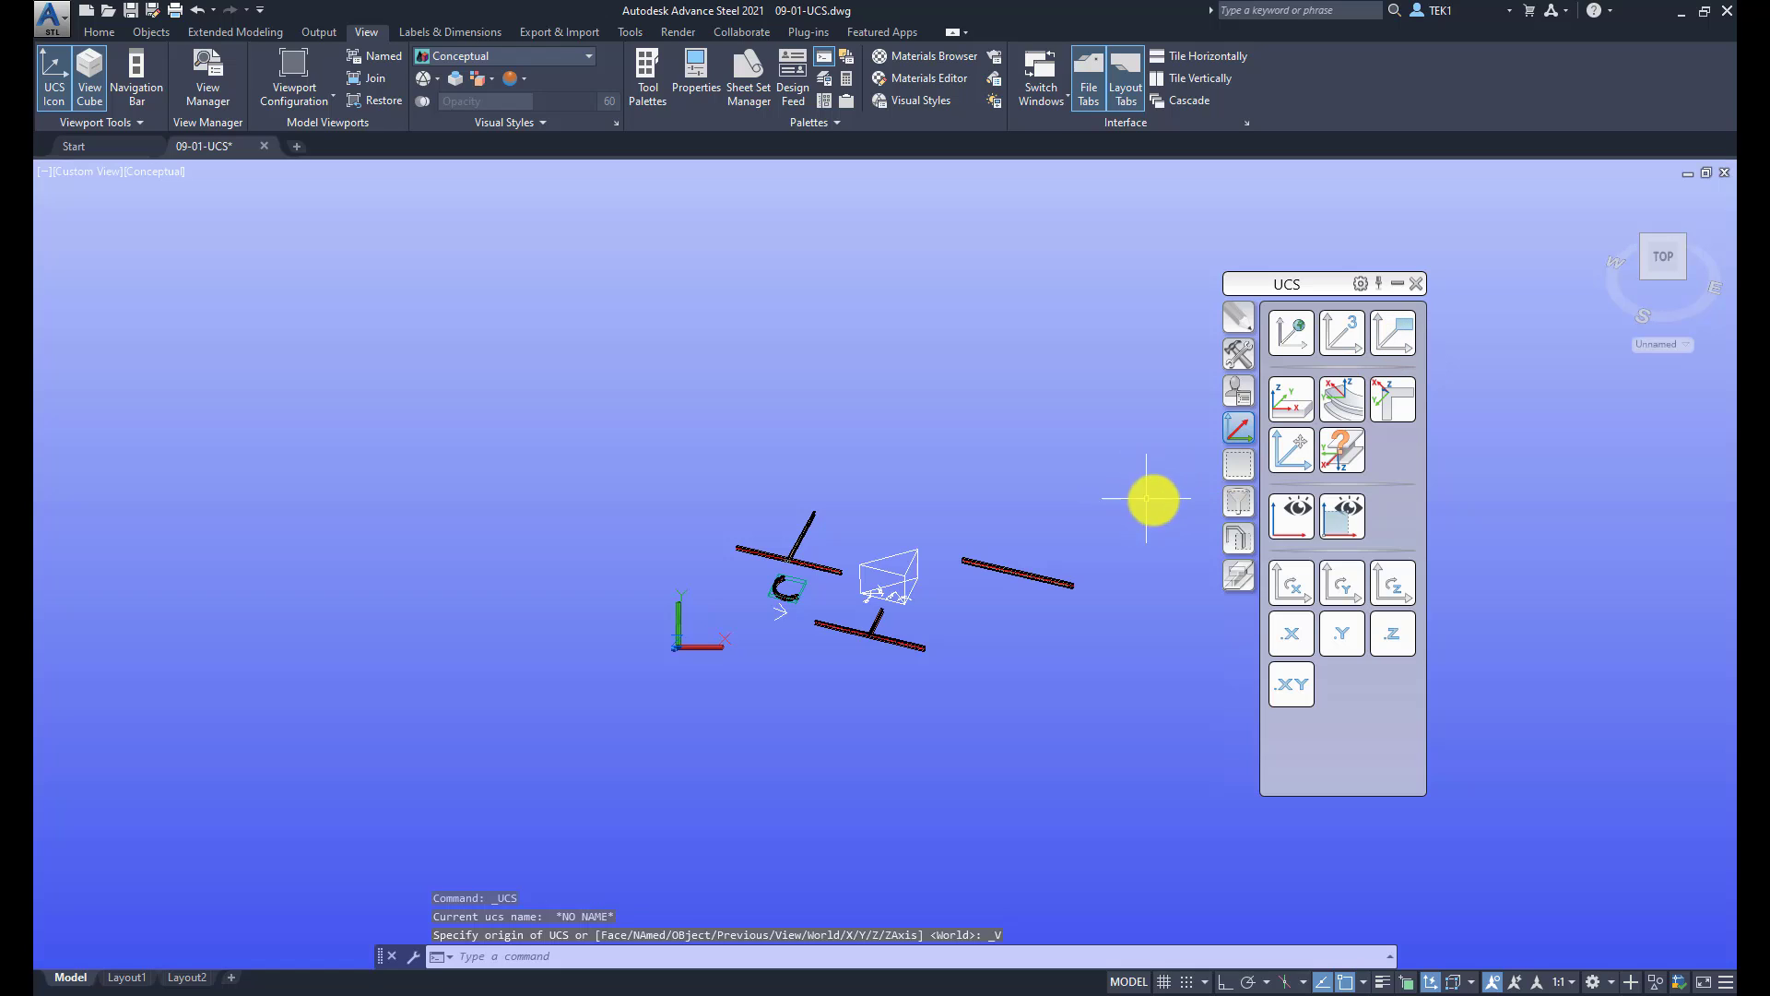
Show the plan view of the current UCS, then reset the UCS to World and show its plan view.
left_click(1288, 522)
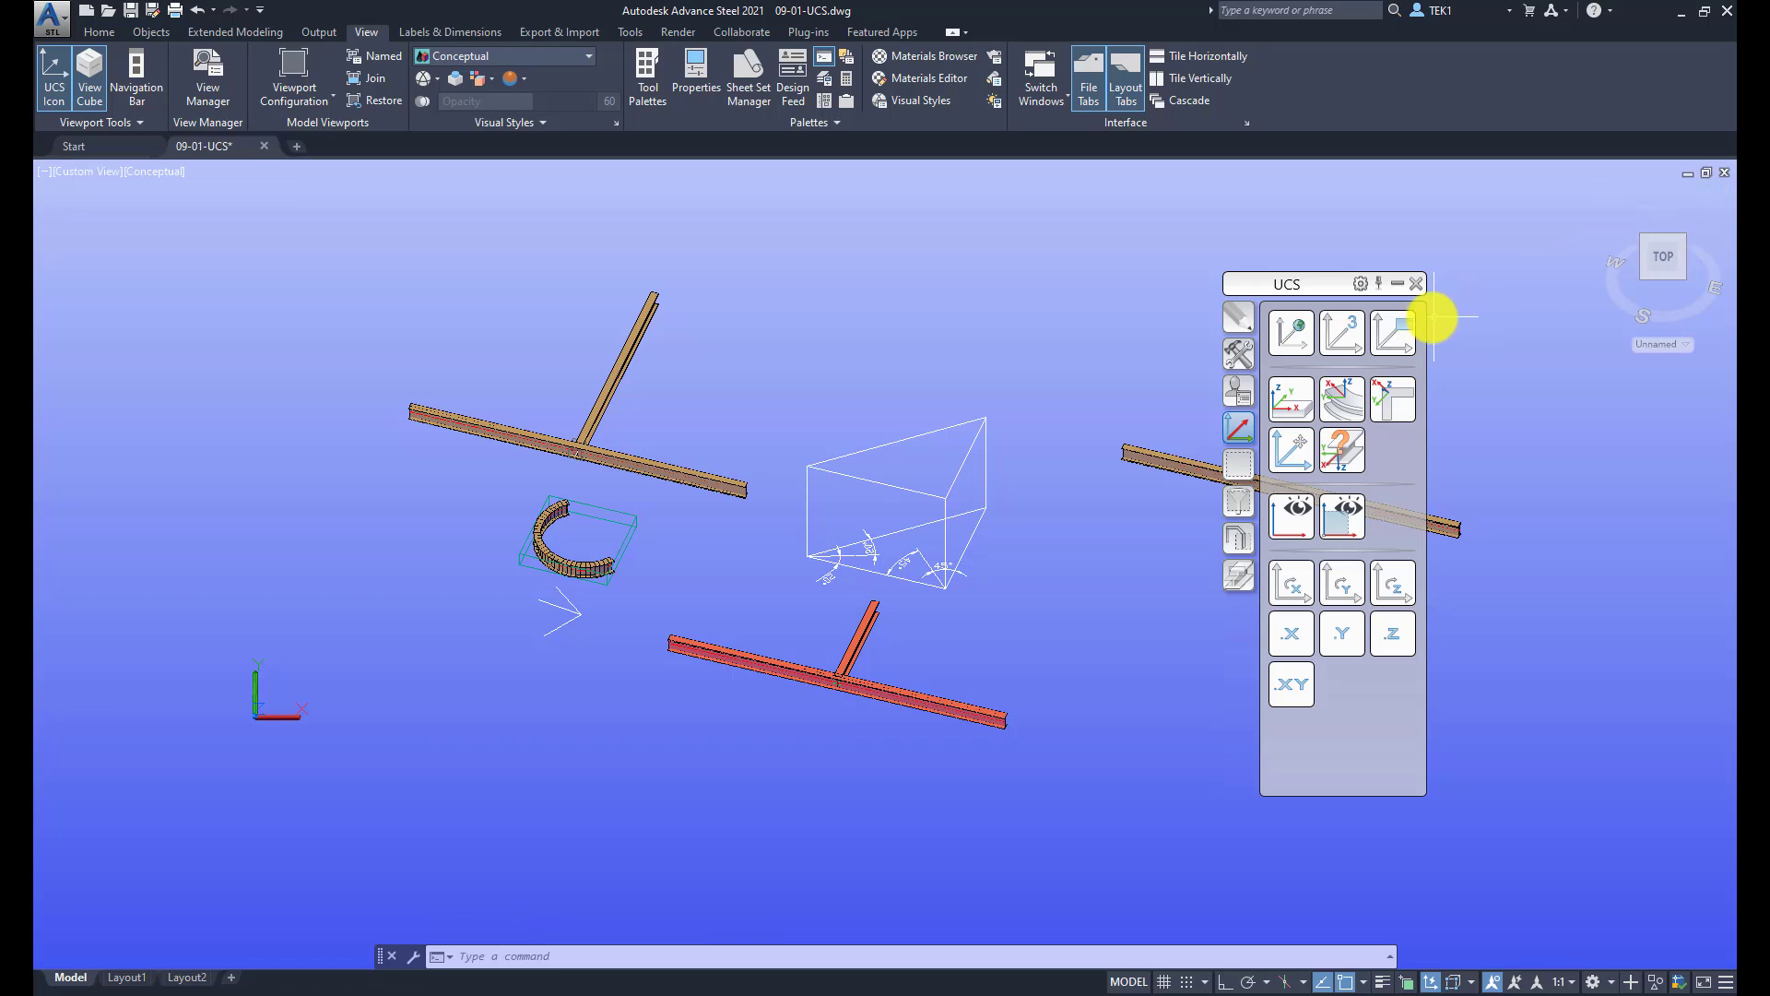
left_click(1294, 330)
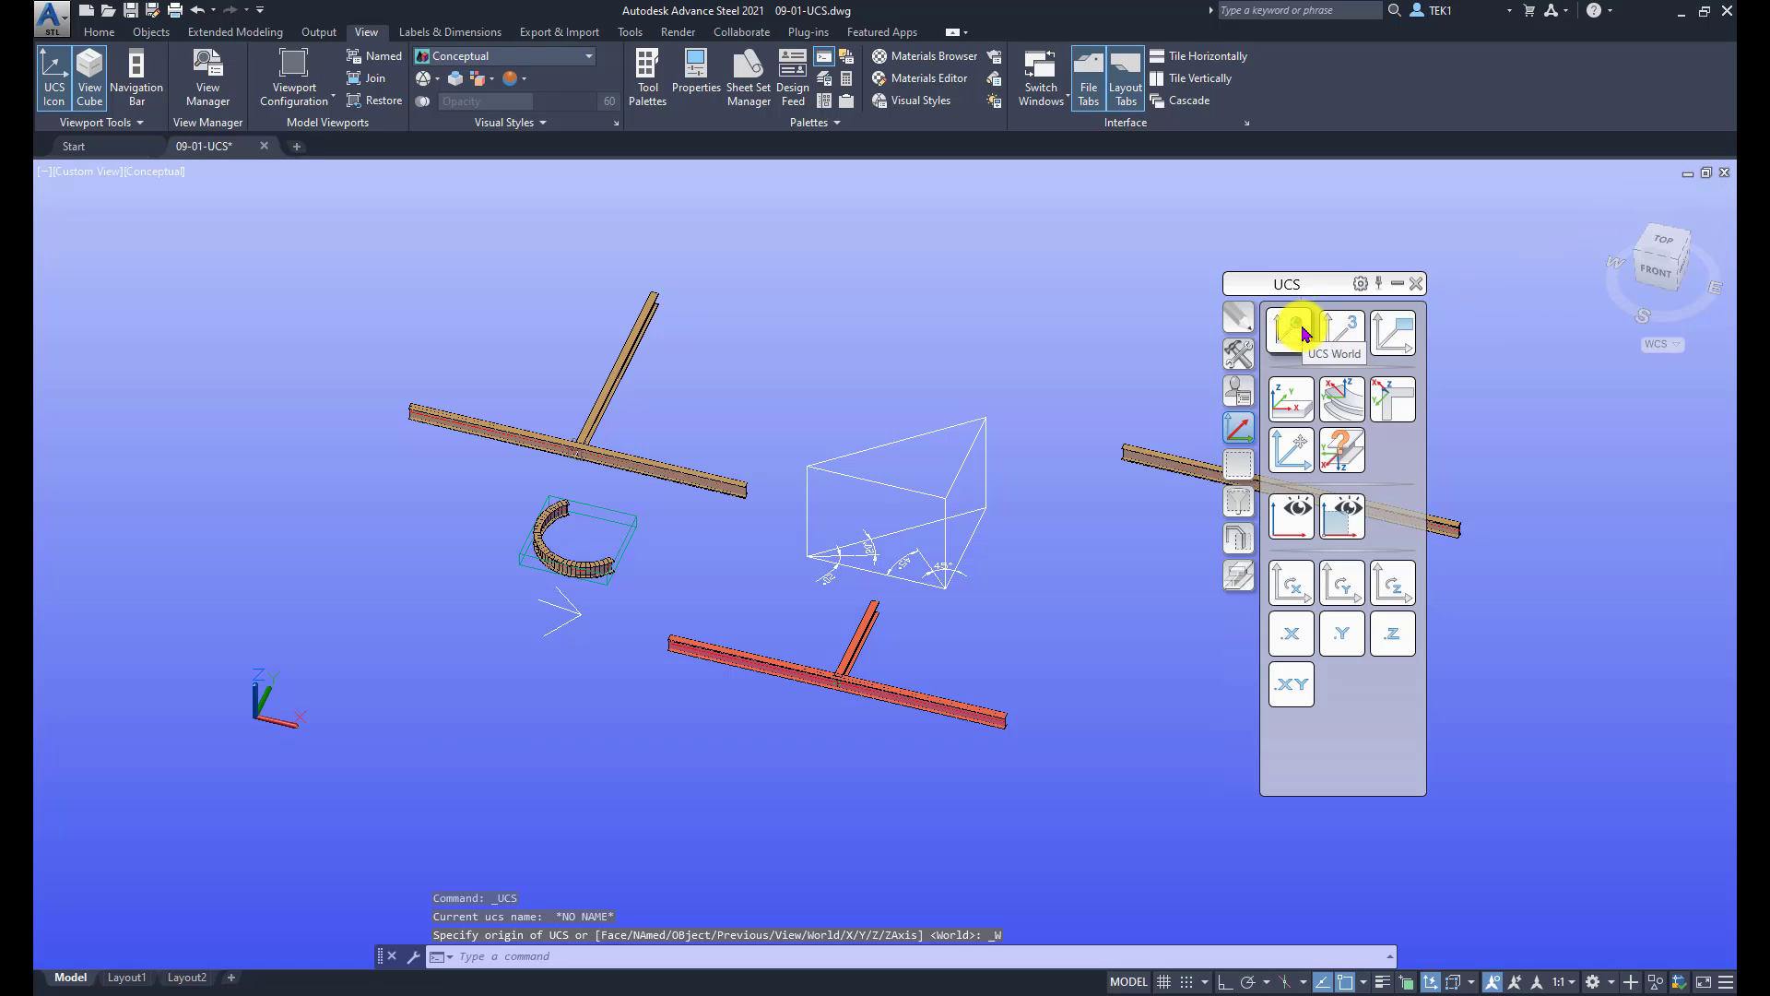
left_click(1294, 517)
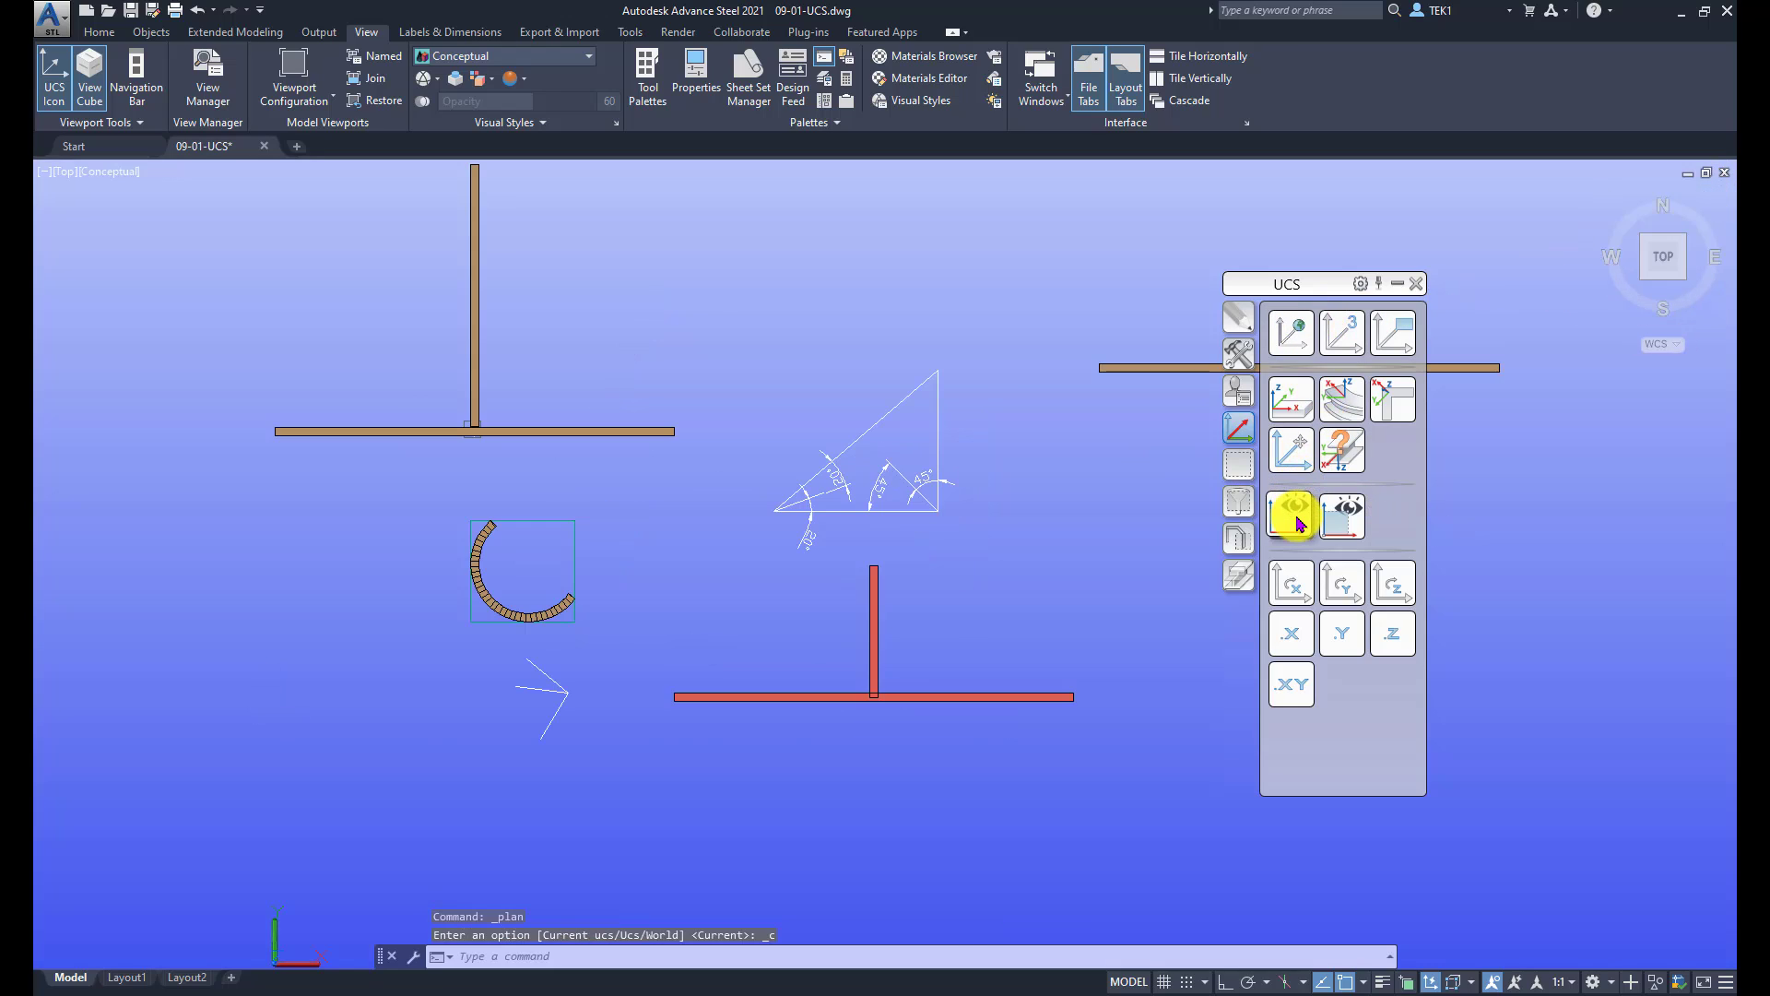
scroll(887, 463, "down", 3)
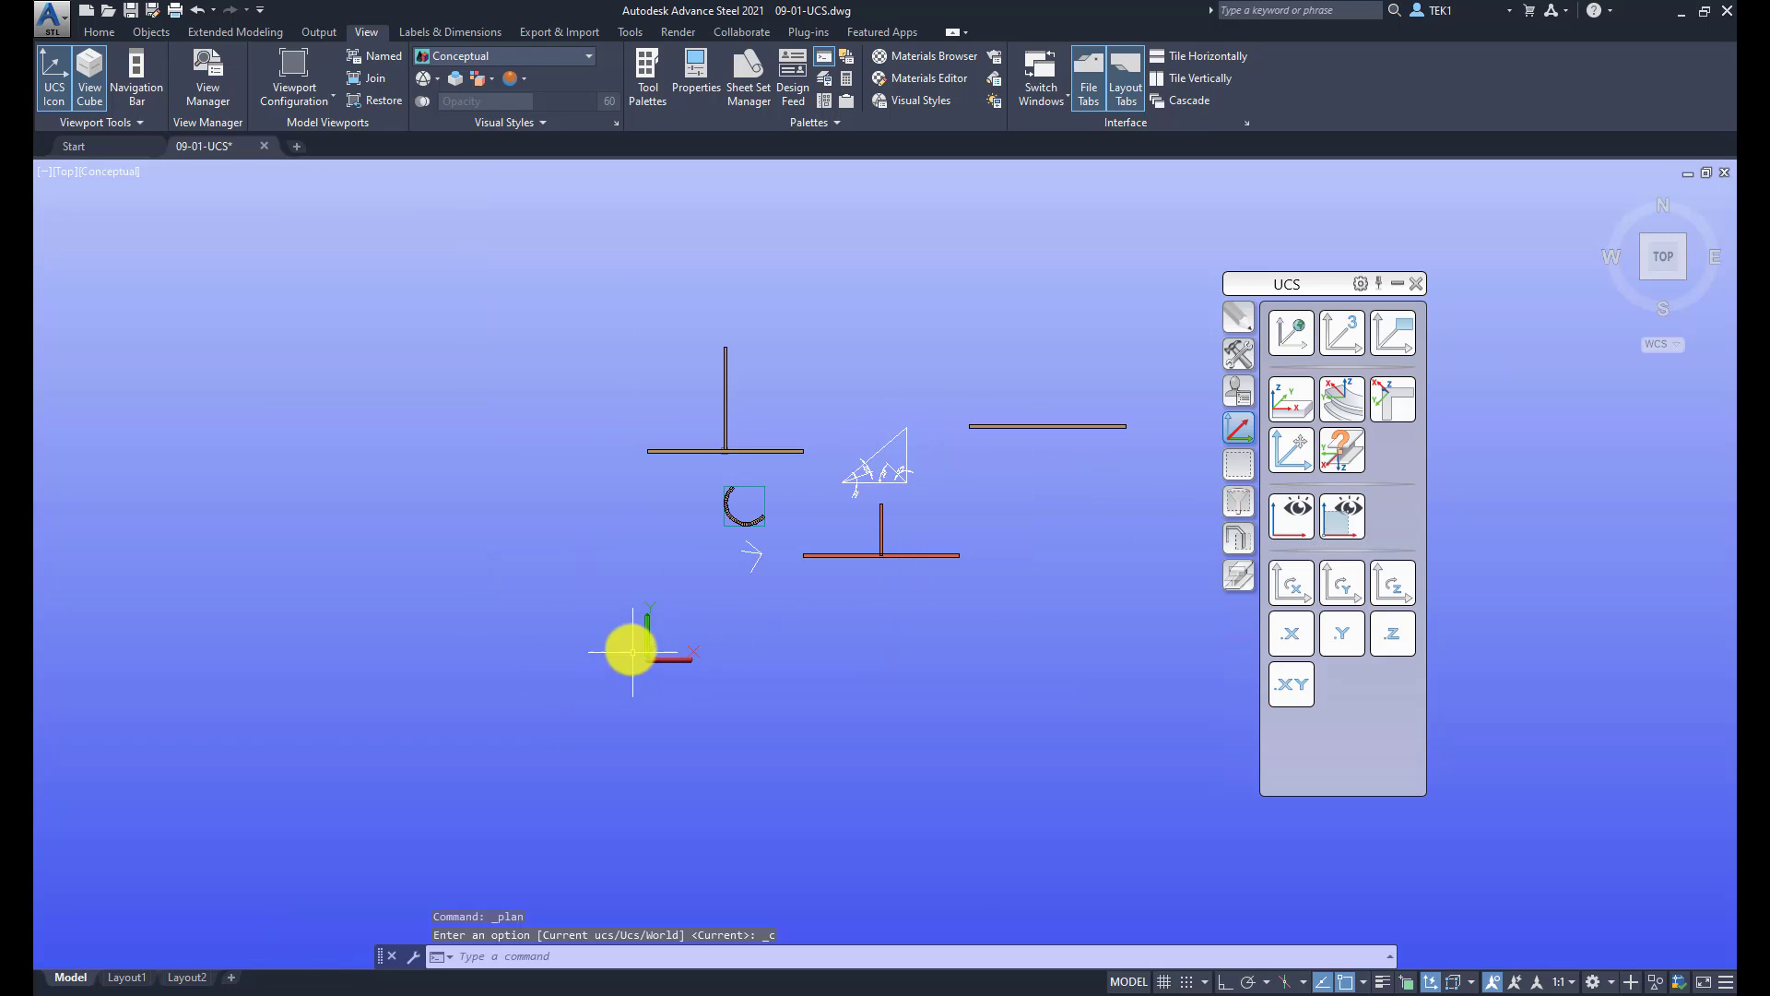
Switch to the Front view, align the UCS to that view and inspect its orientation in 3D.
left_click(1667, 295)
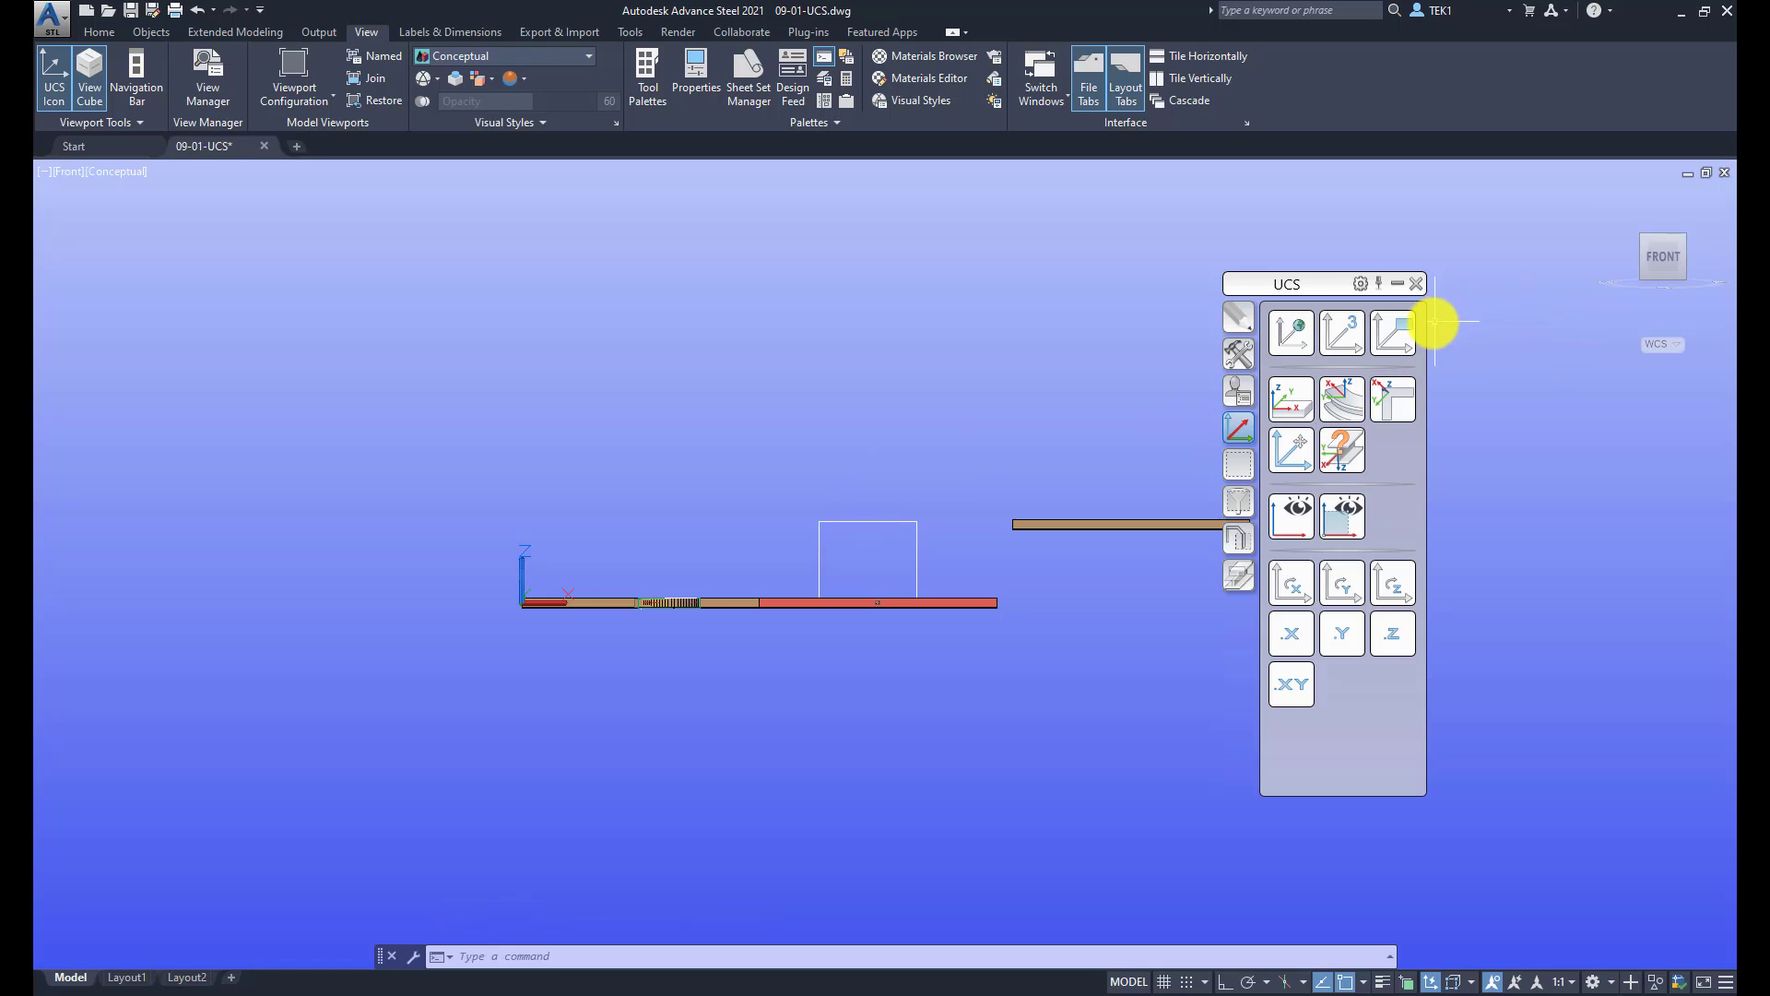
left_click(1392, 334)
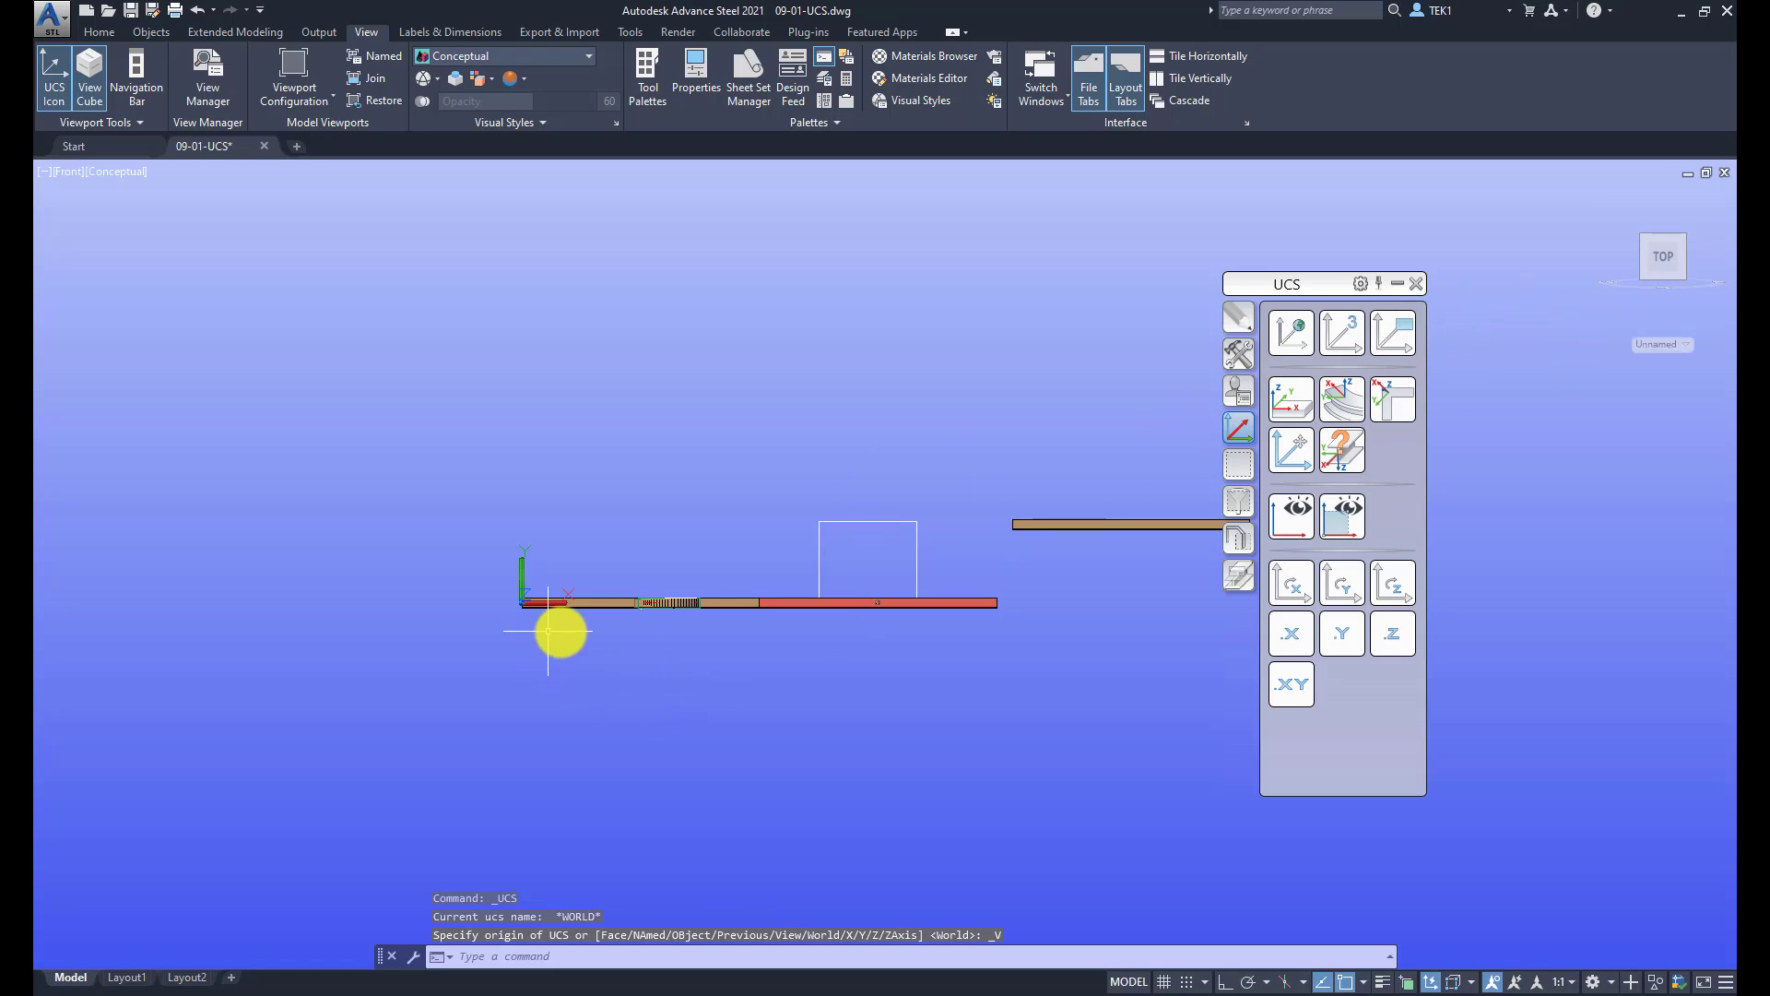
middle_click_drag(565, 554, 567, 636, "shift")
scroll(544, 664, "up", 1)
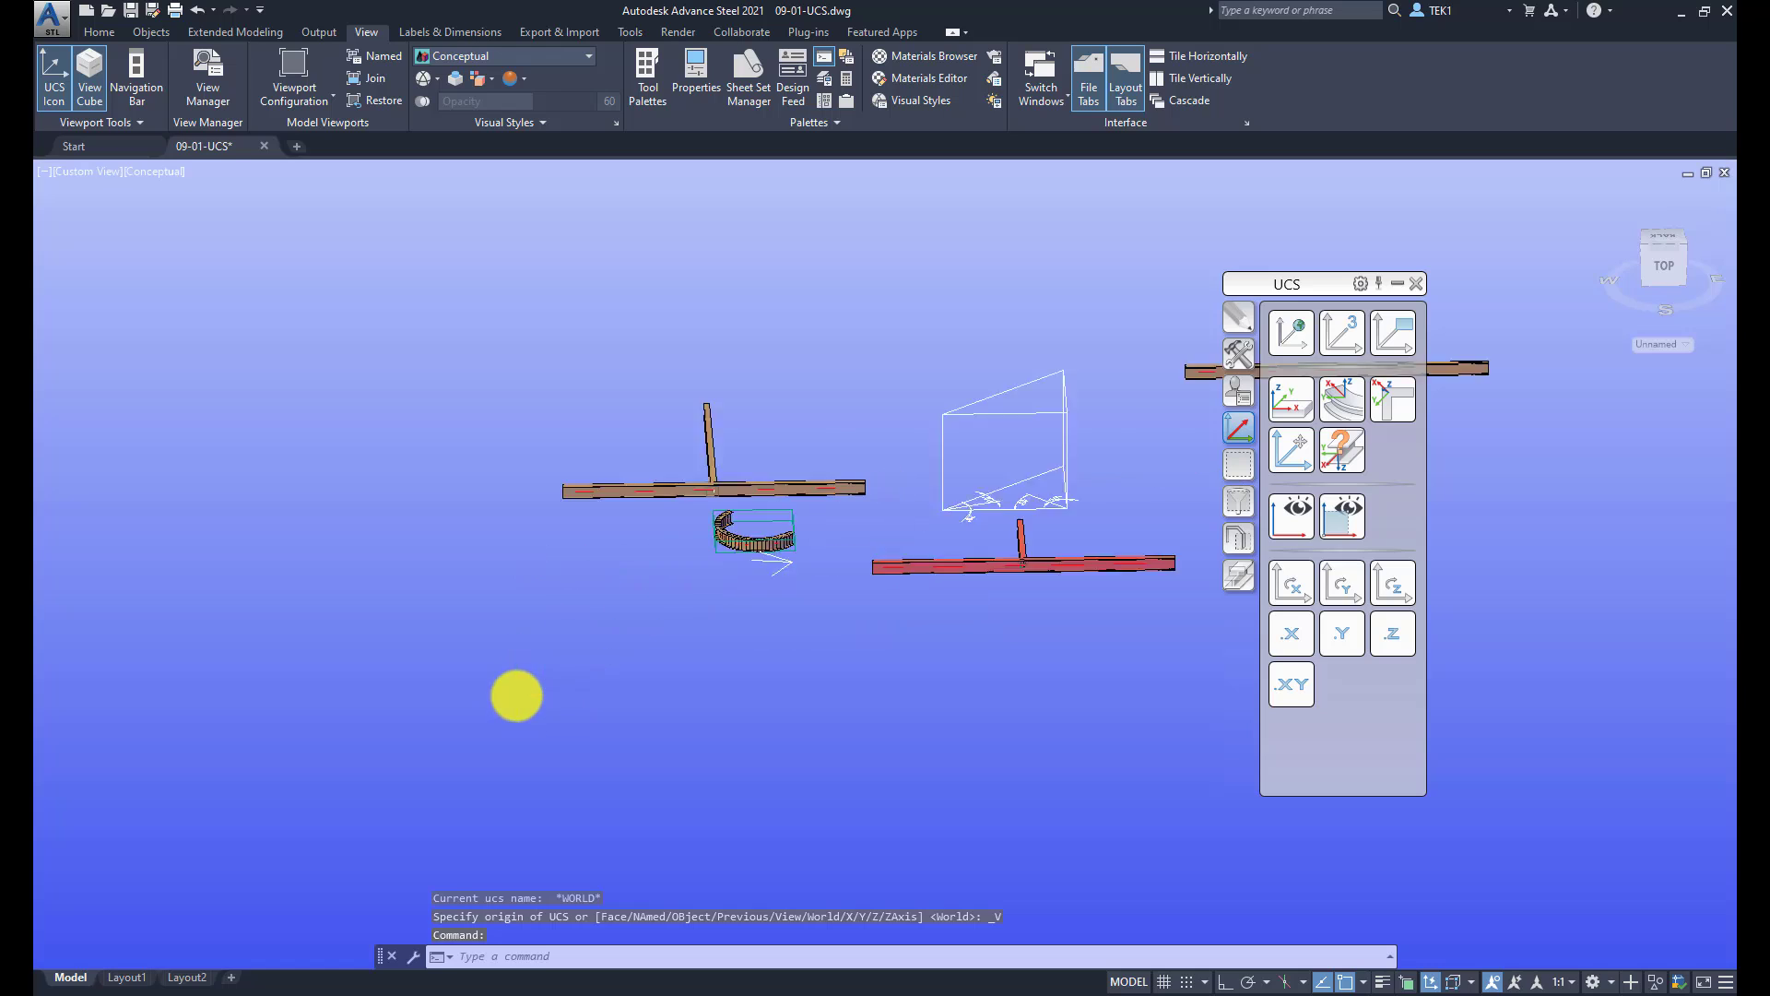
scroll(553, 646, "up", 2)
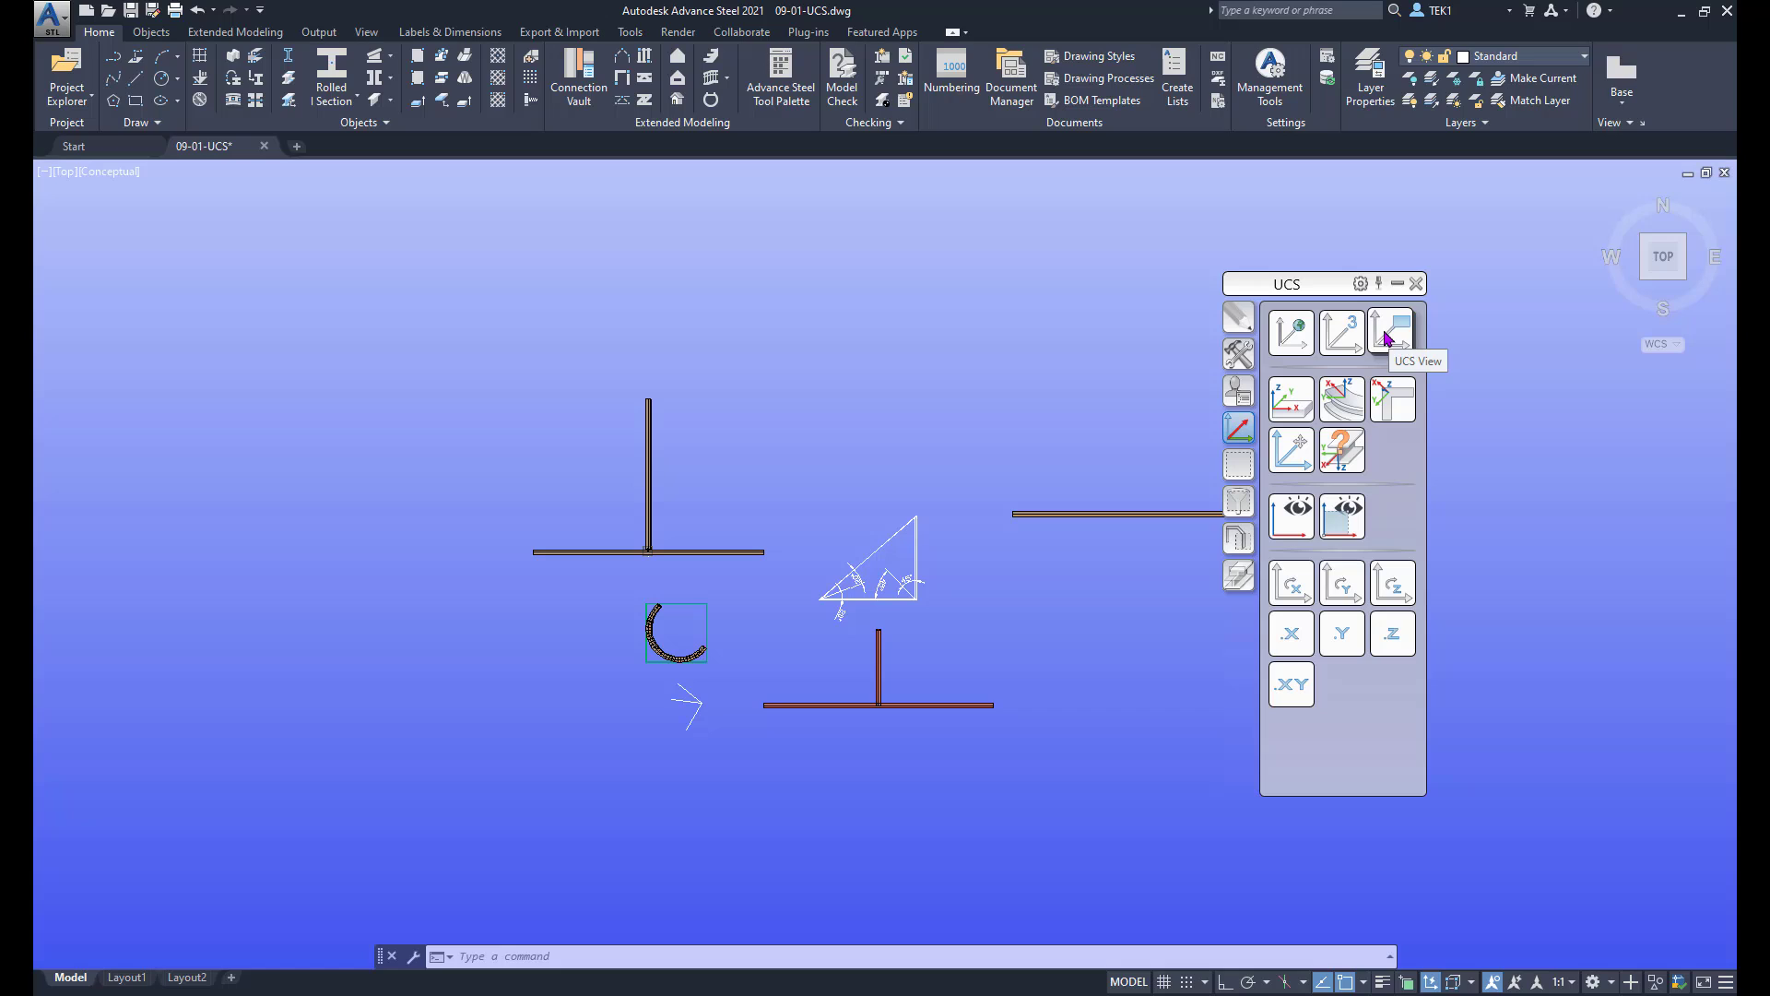
Switch the UCS icon display off and back on in the top view.
scroll(1015, 378, "down", 2)
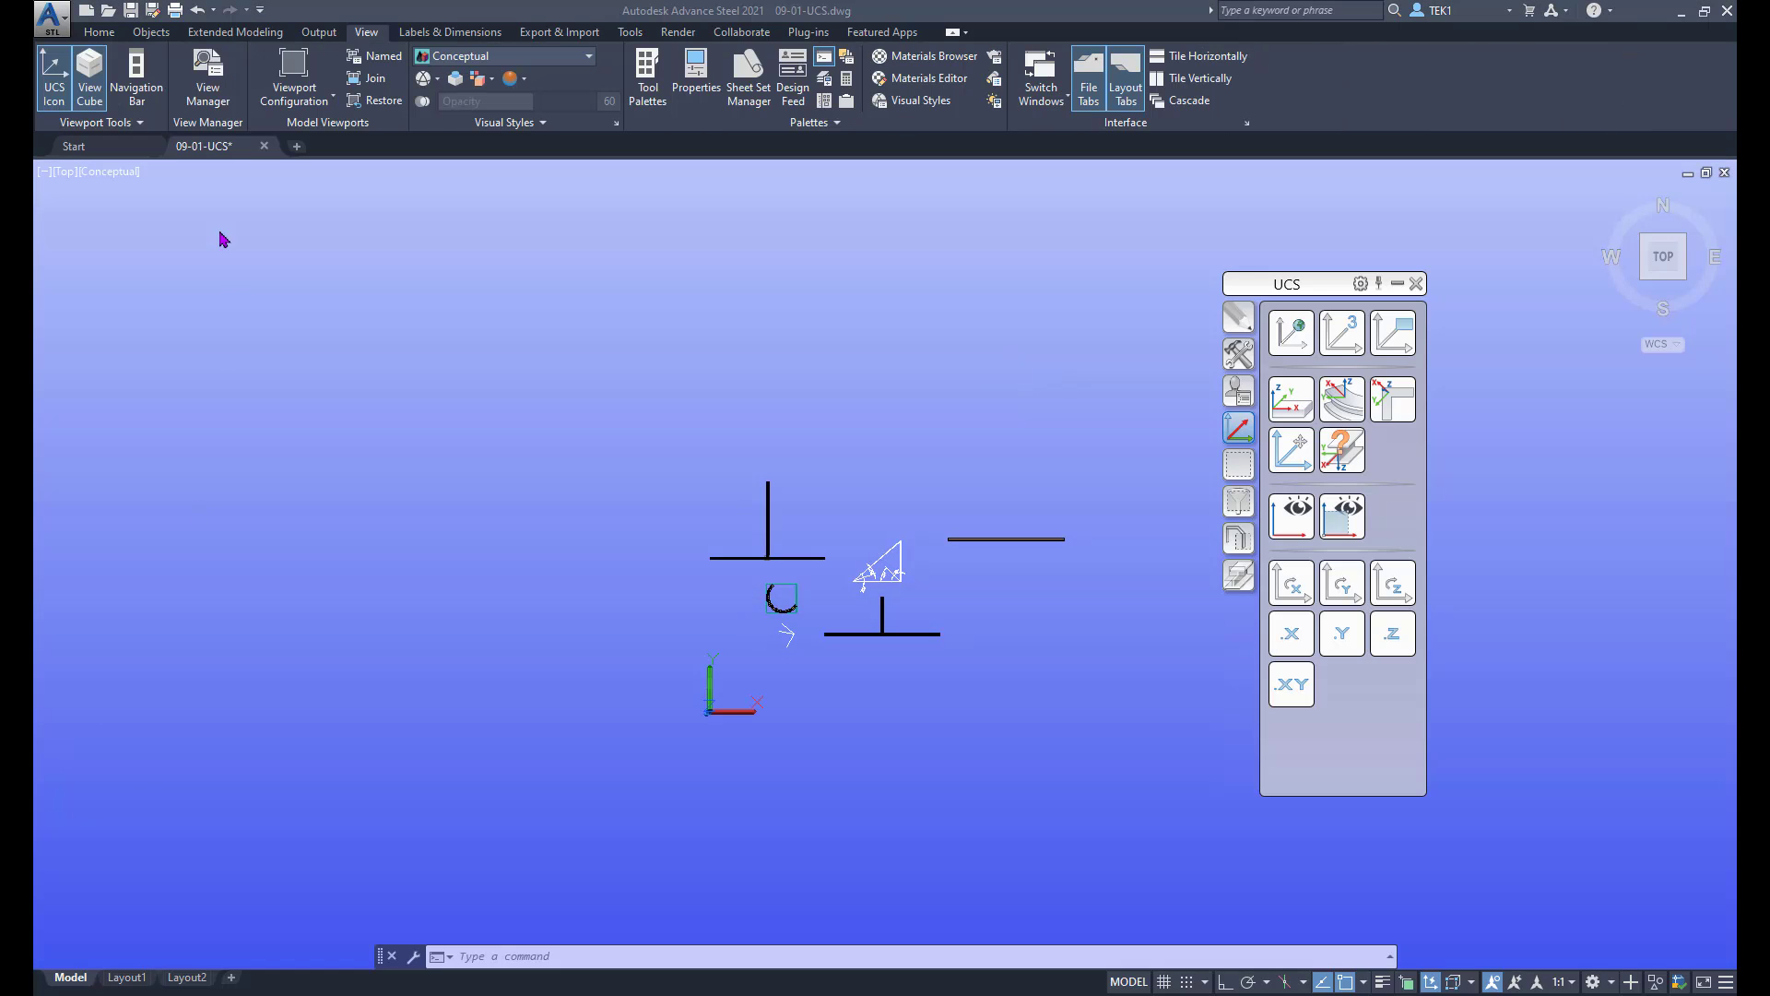
left_click(54, 78)
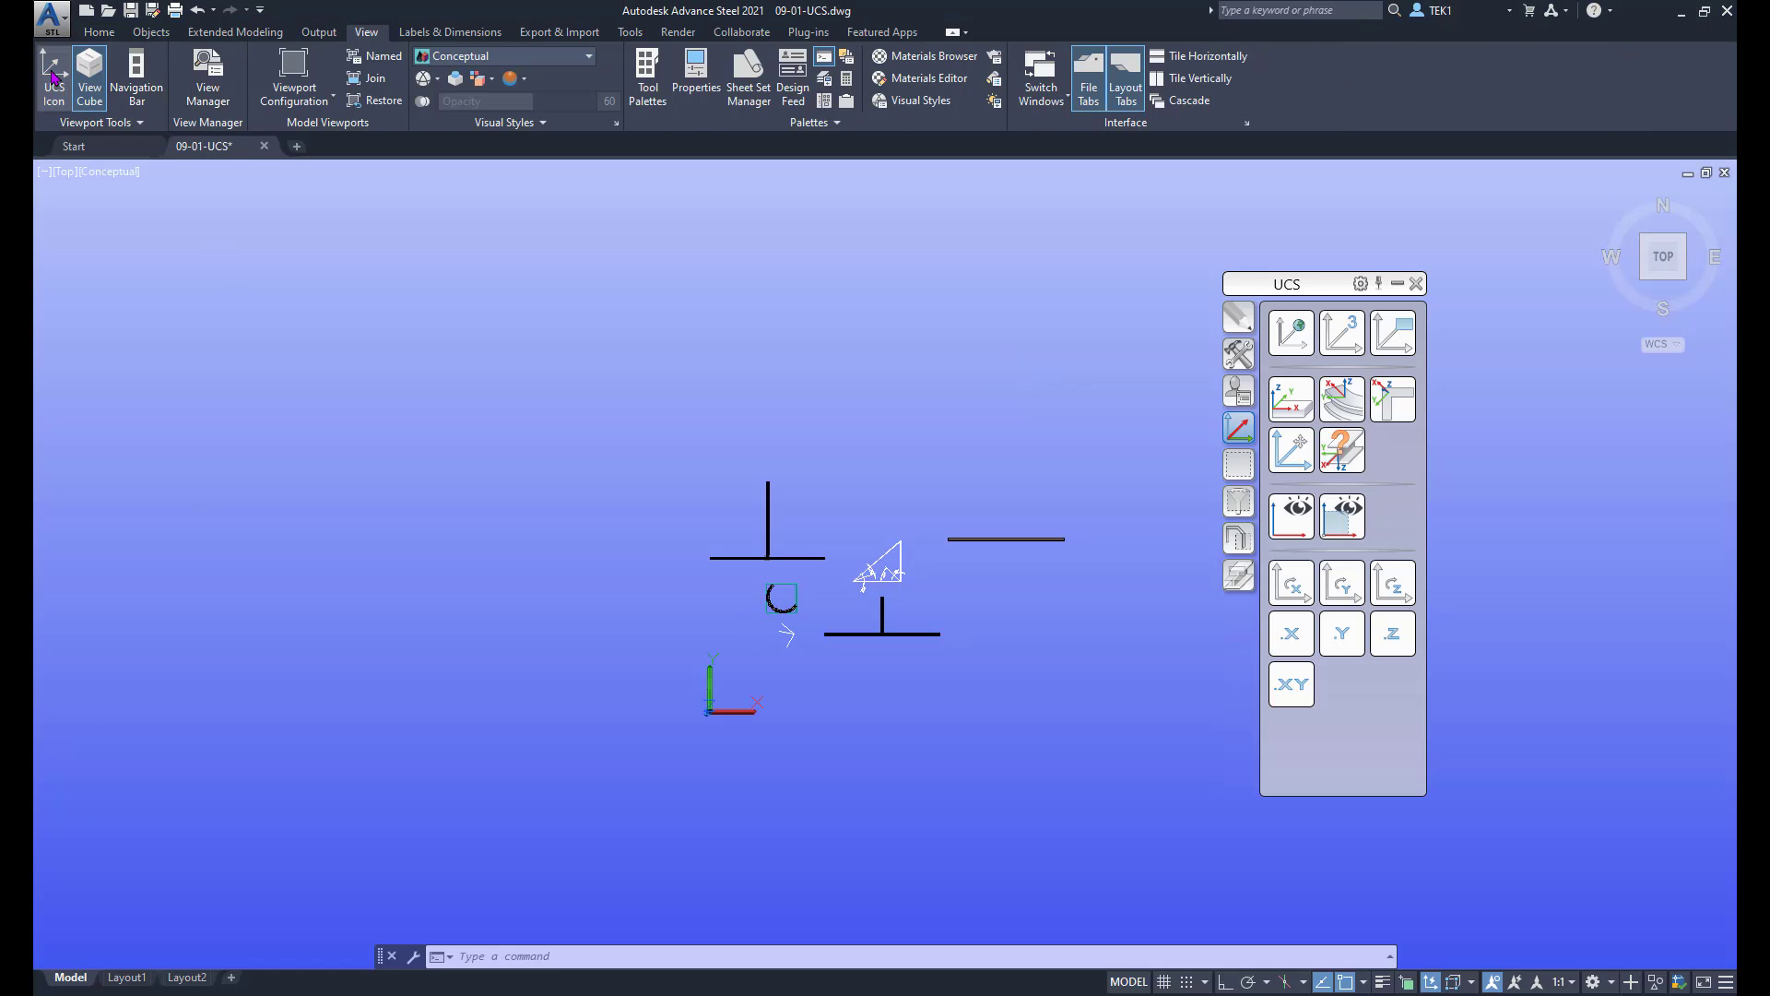
left_click(54, 80)
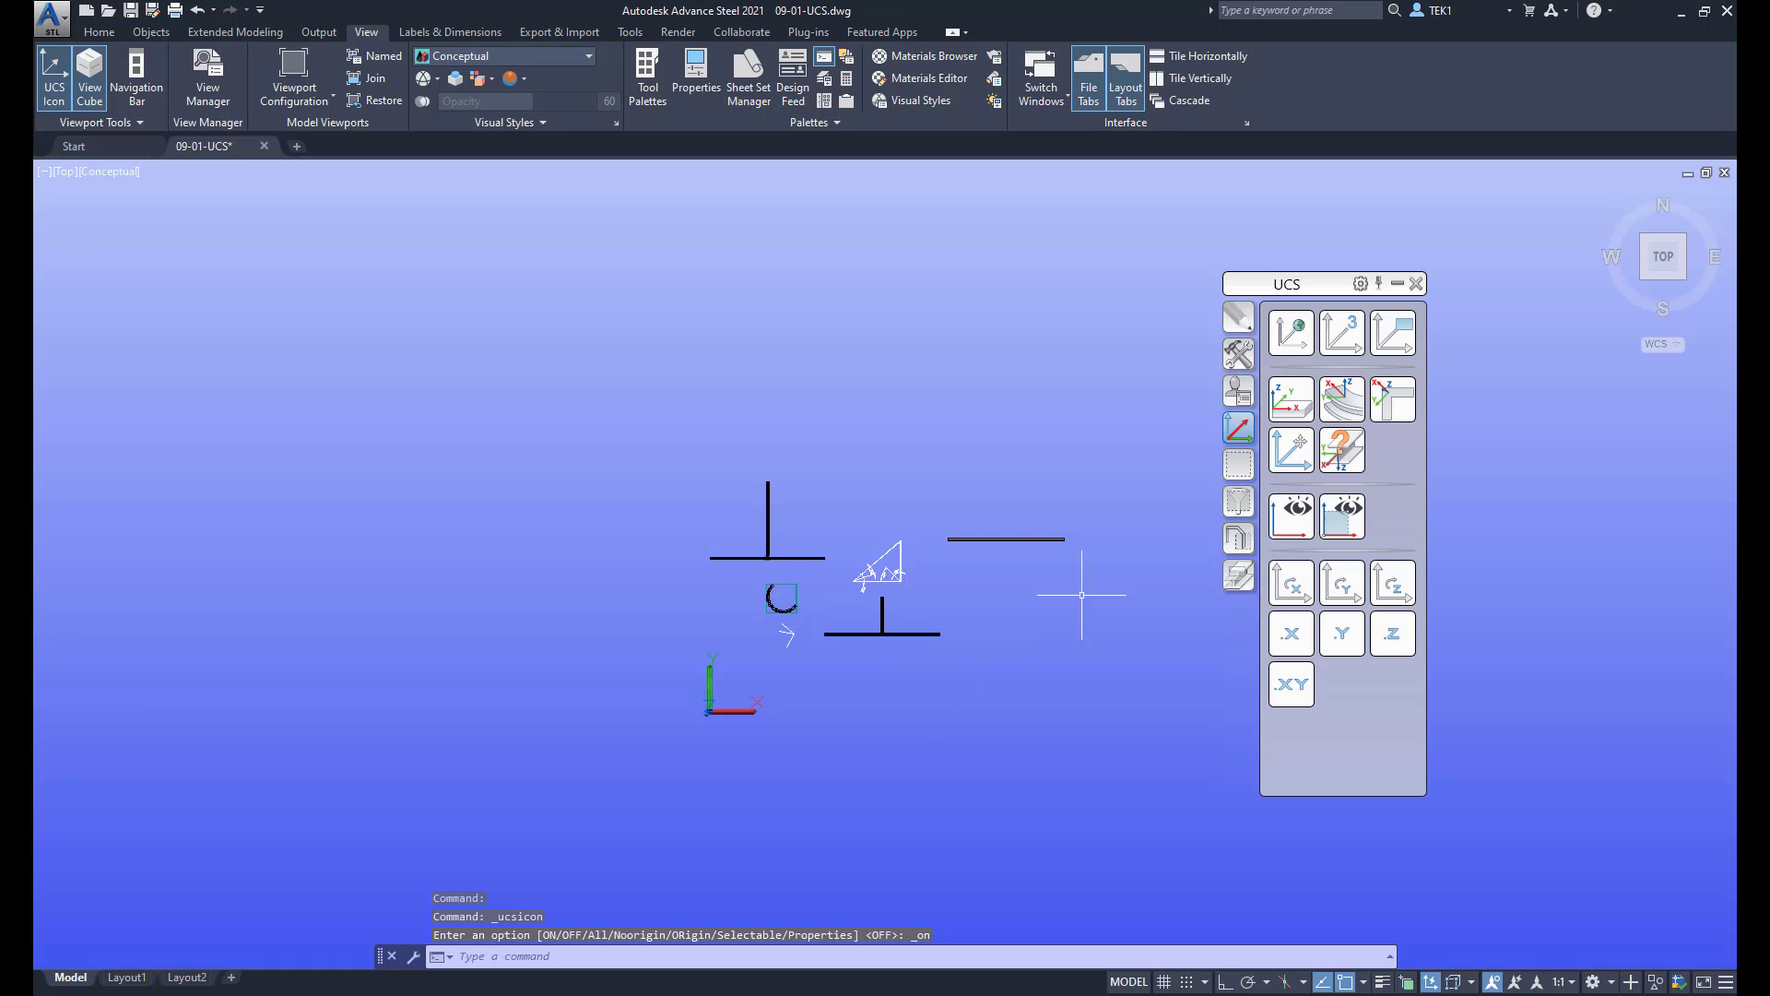
Apply UCS View in the top view and again with the model tilted in 3D.
left_click(1390, 332)
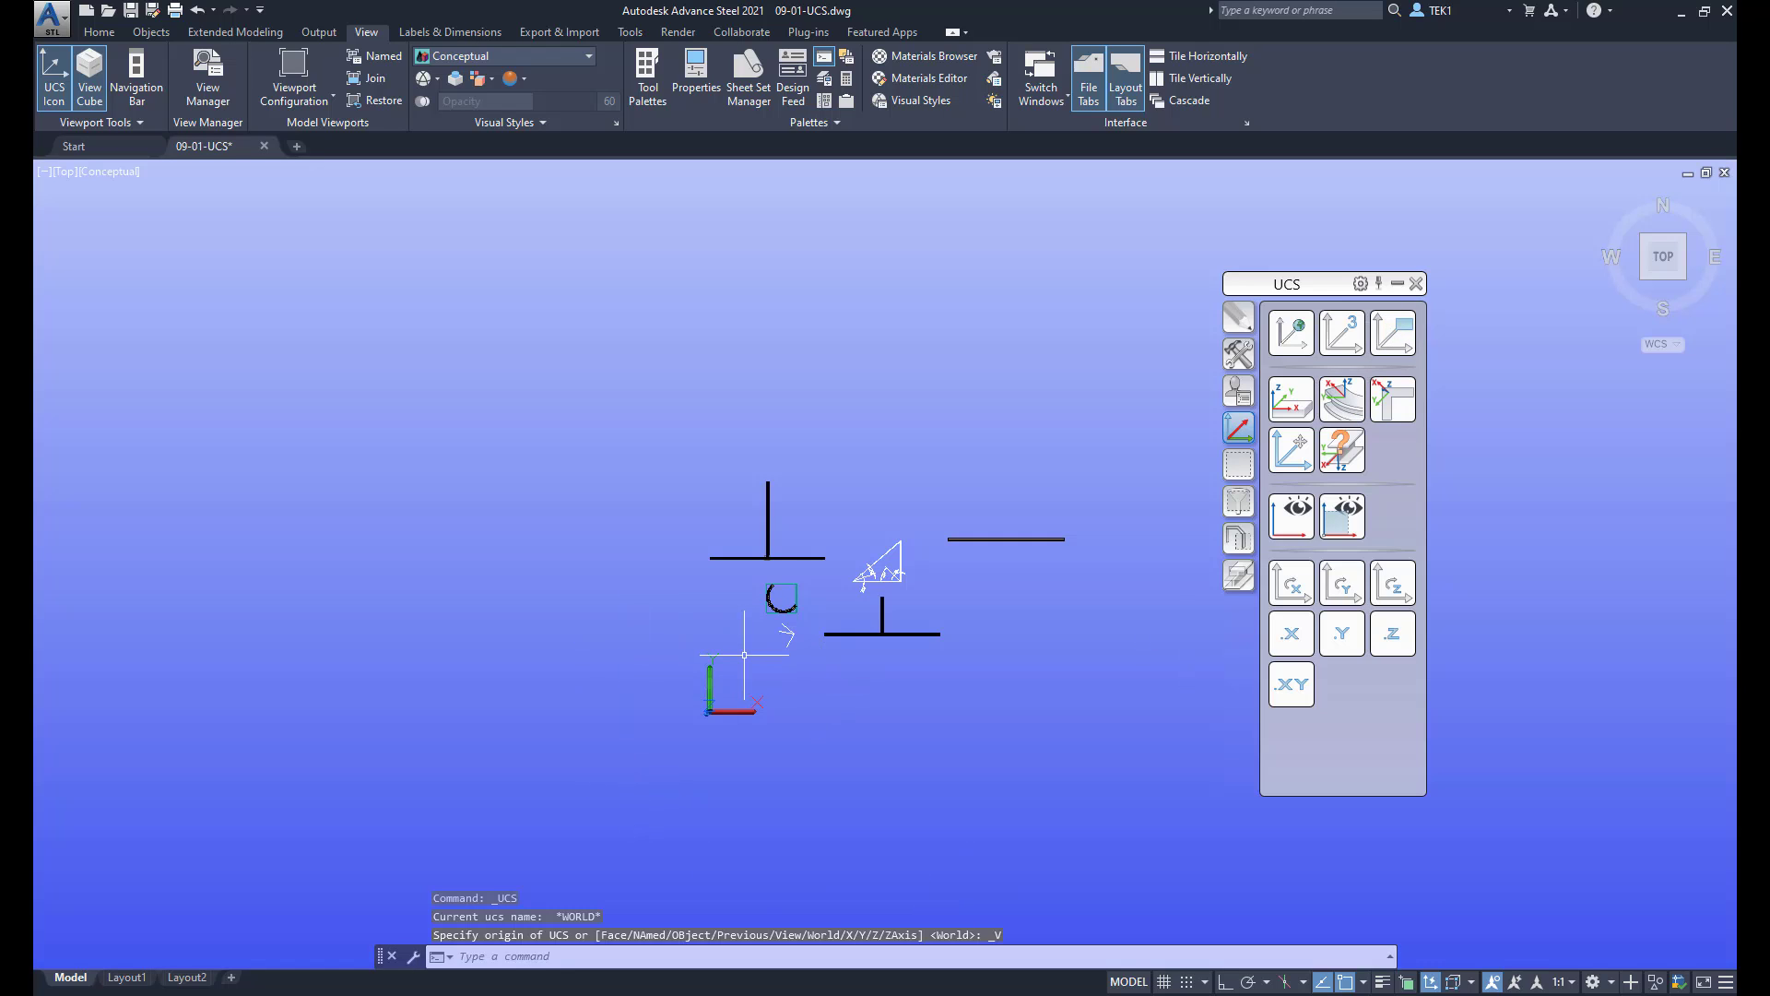
middle_click_drag(855, 783, 839, 673, "shift")
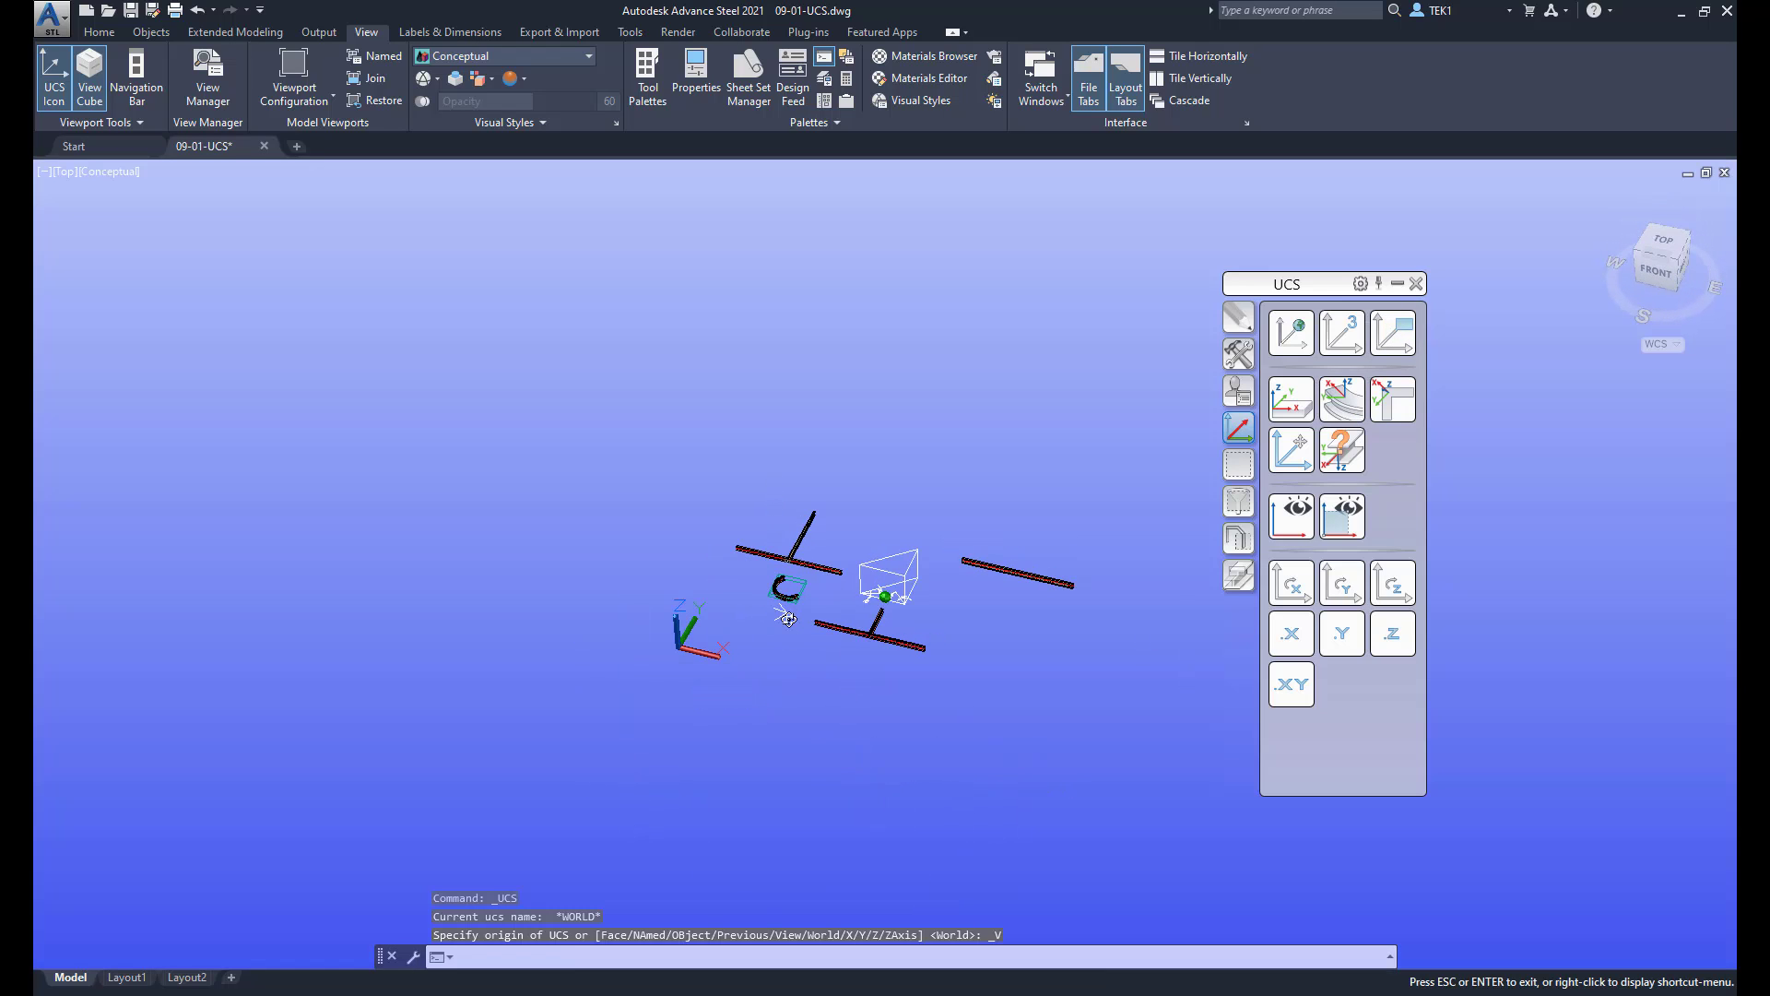
left_click(1390, 343)
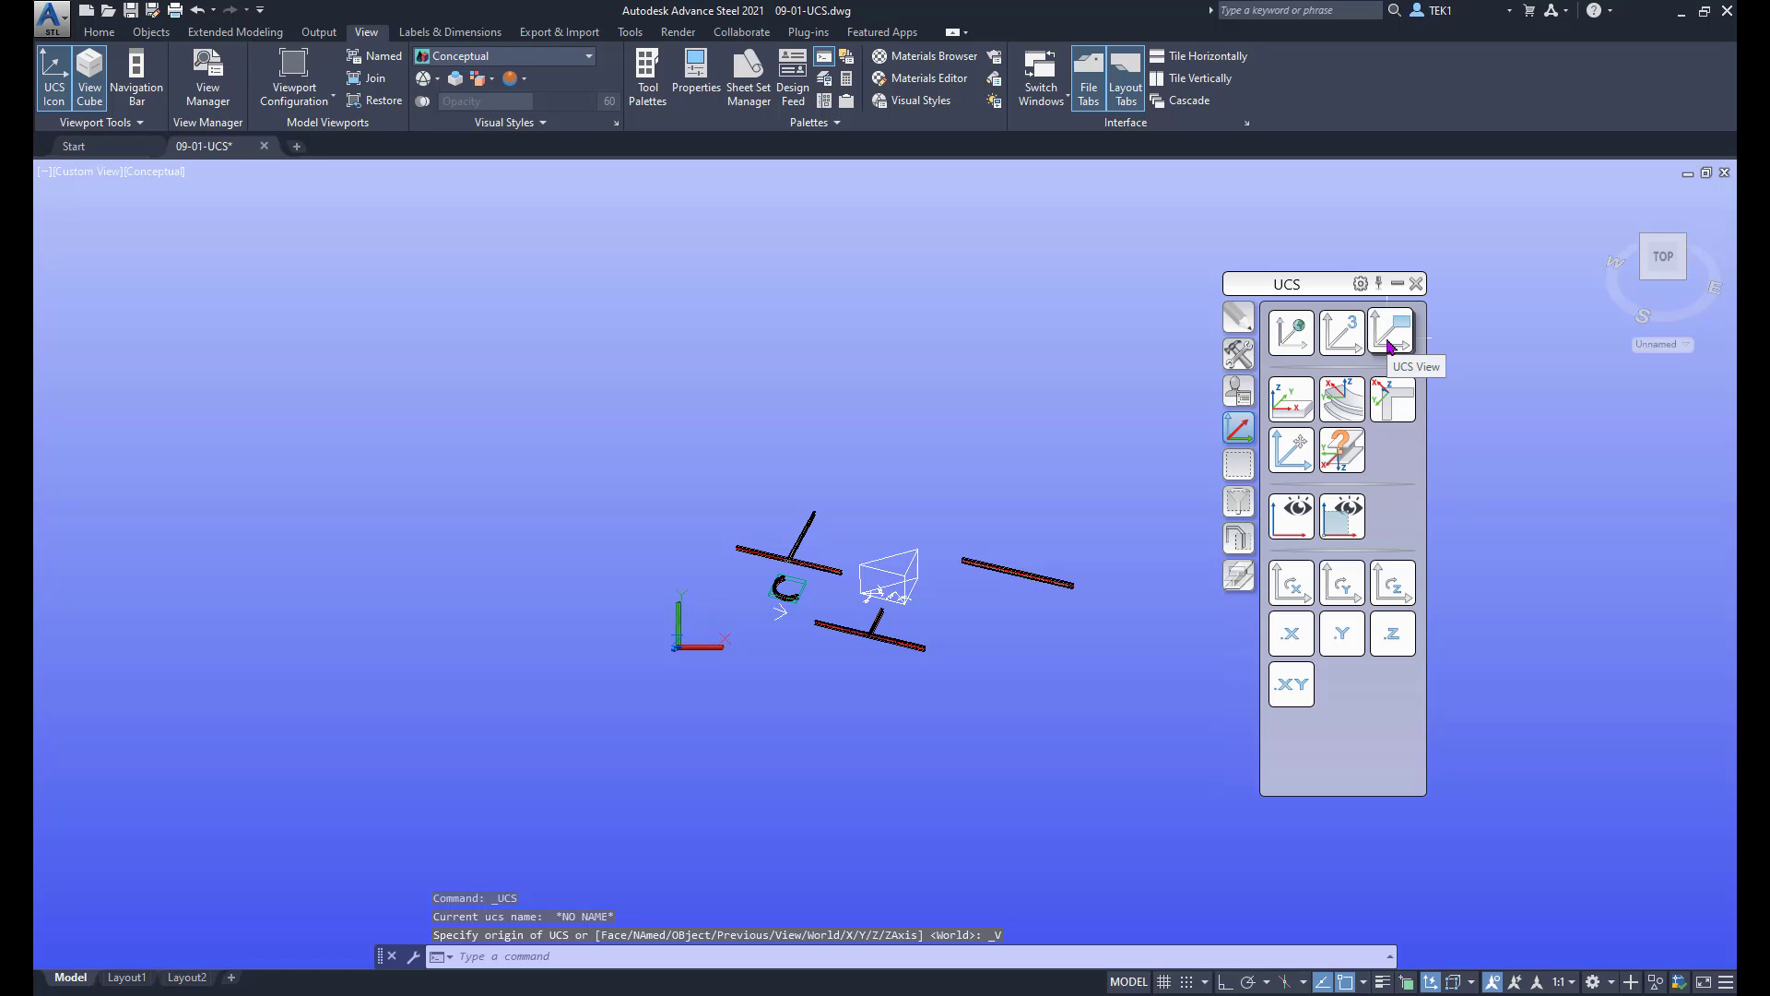
Show the plan view of the view-aligned UCS, then orbit away and restore the view to that UCS.
left_click(1291, 518)
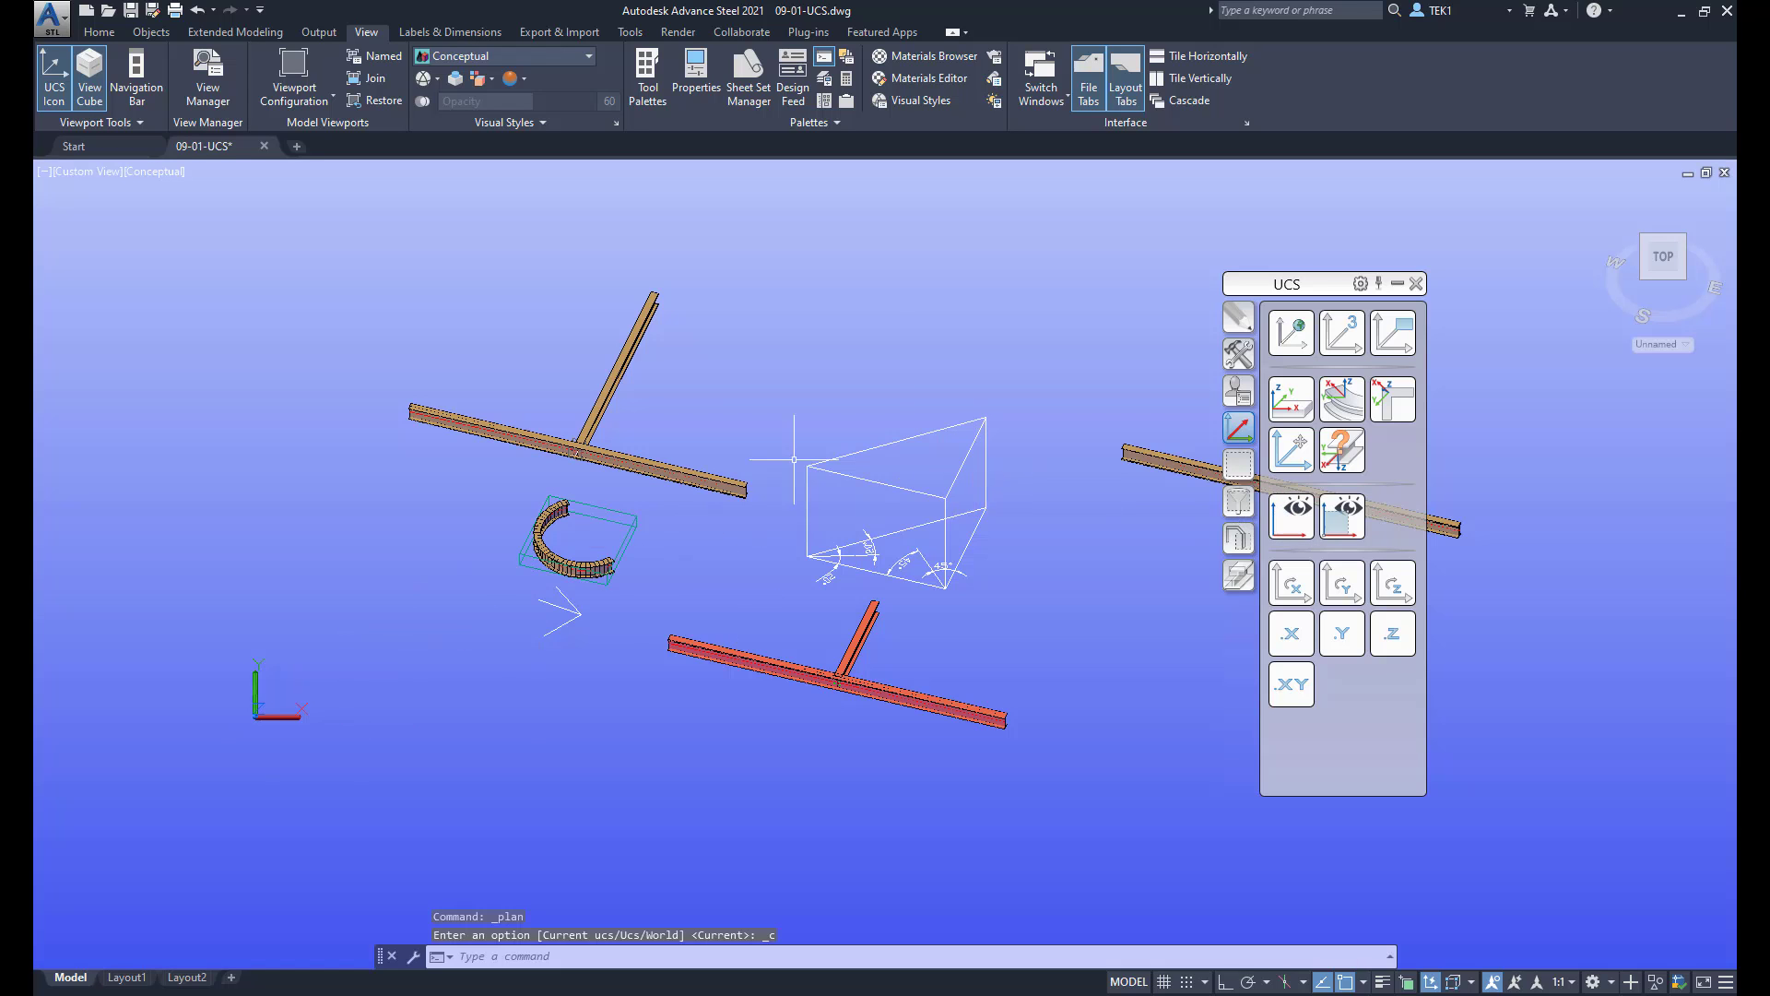
middle_click_drag(794, 458, 885, 564, "shift")
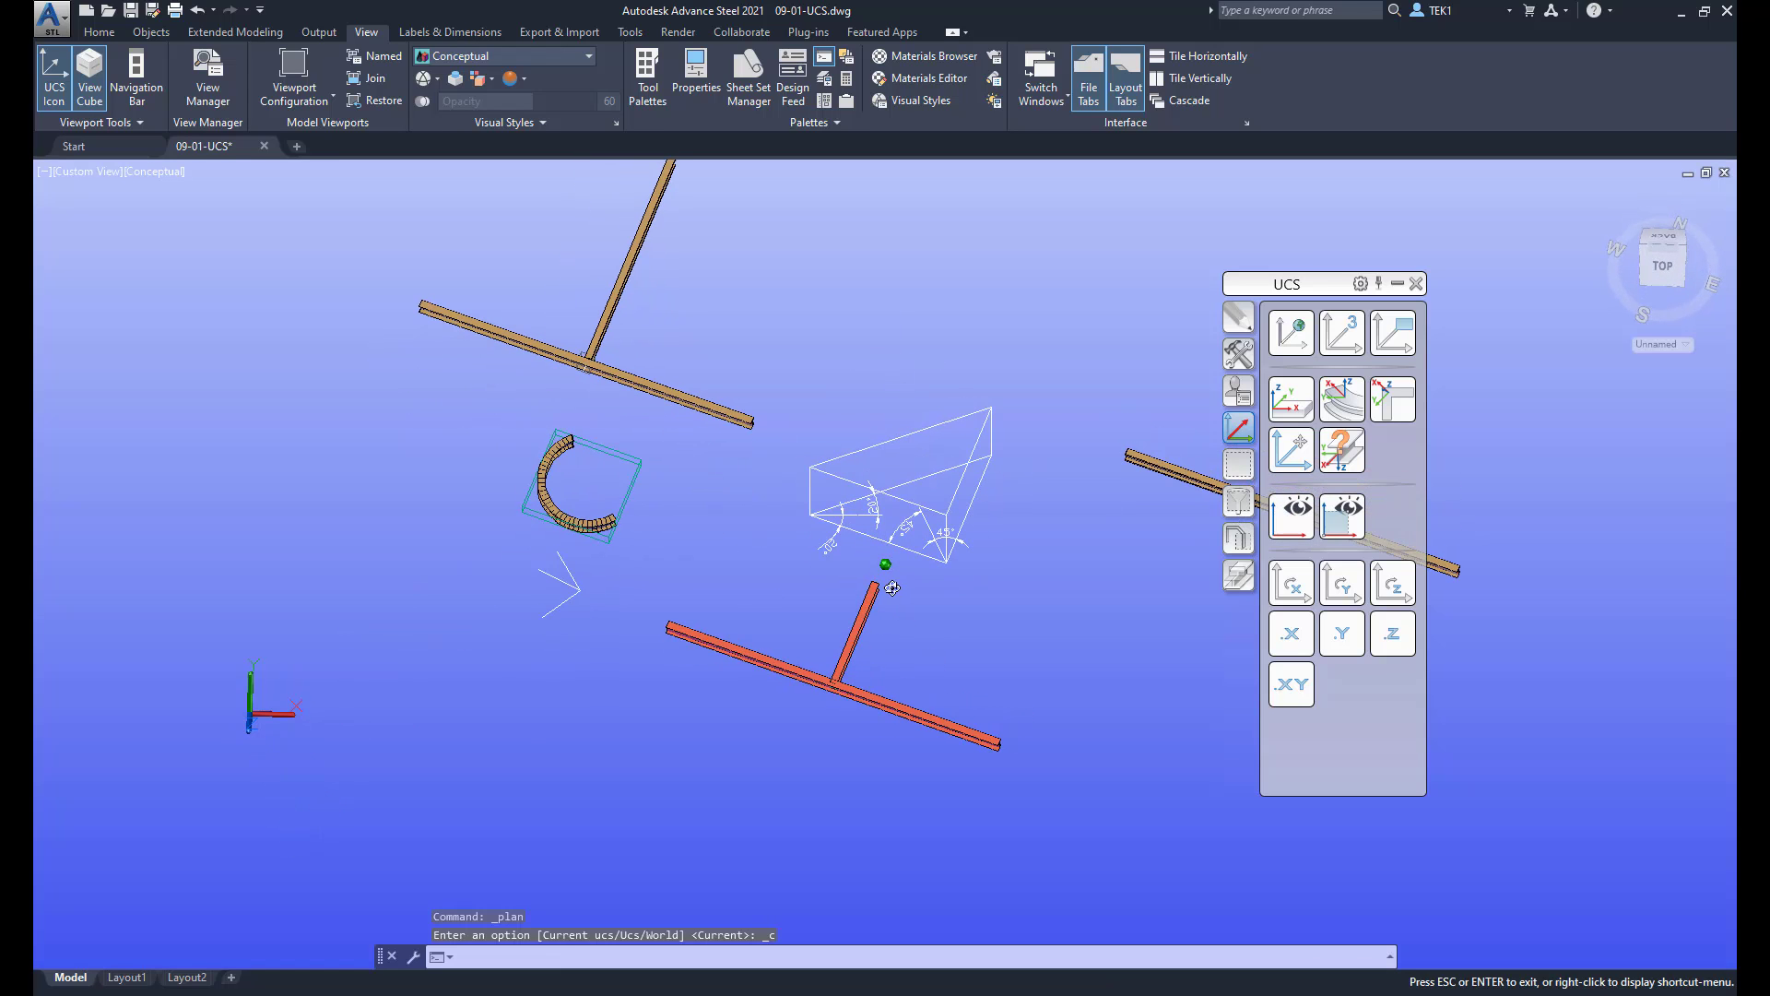
left_click(1345, 507)
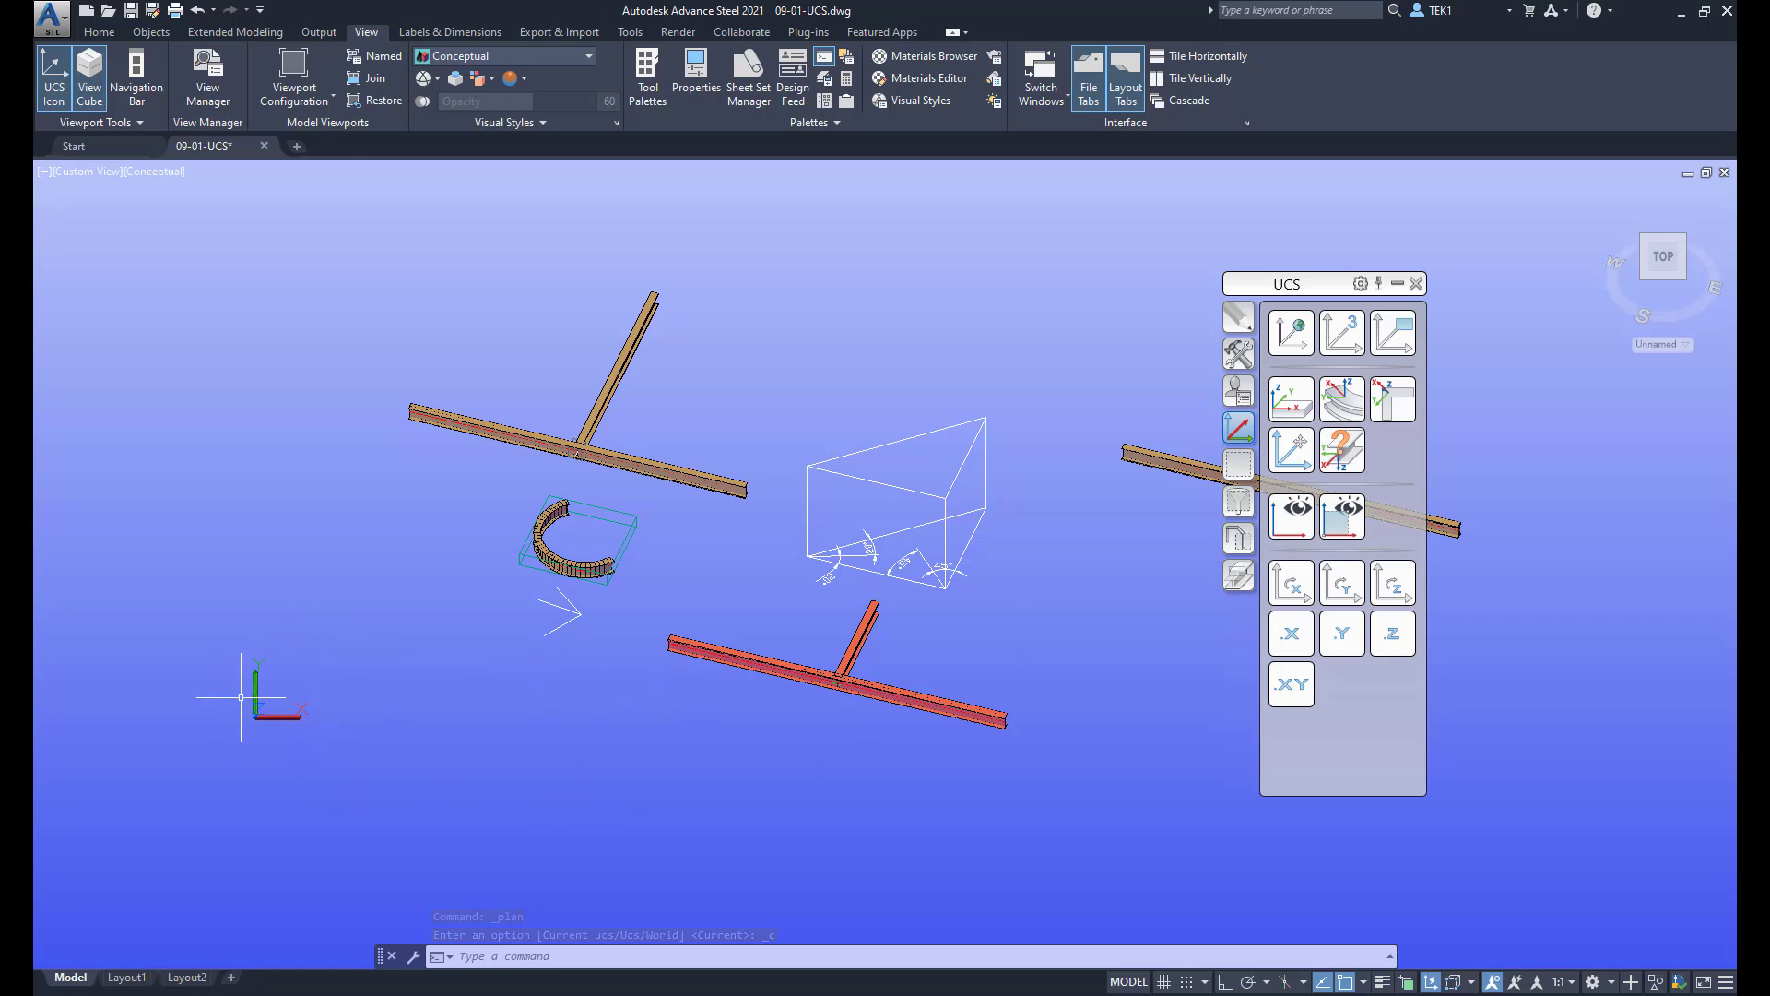
Reset the UCS to World and show the plan view of that UCS.
left_click(1303, 333)
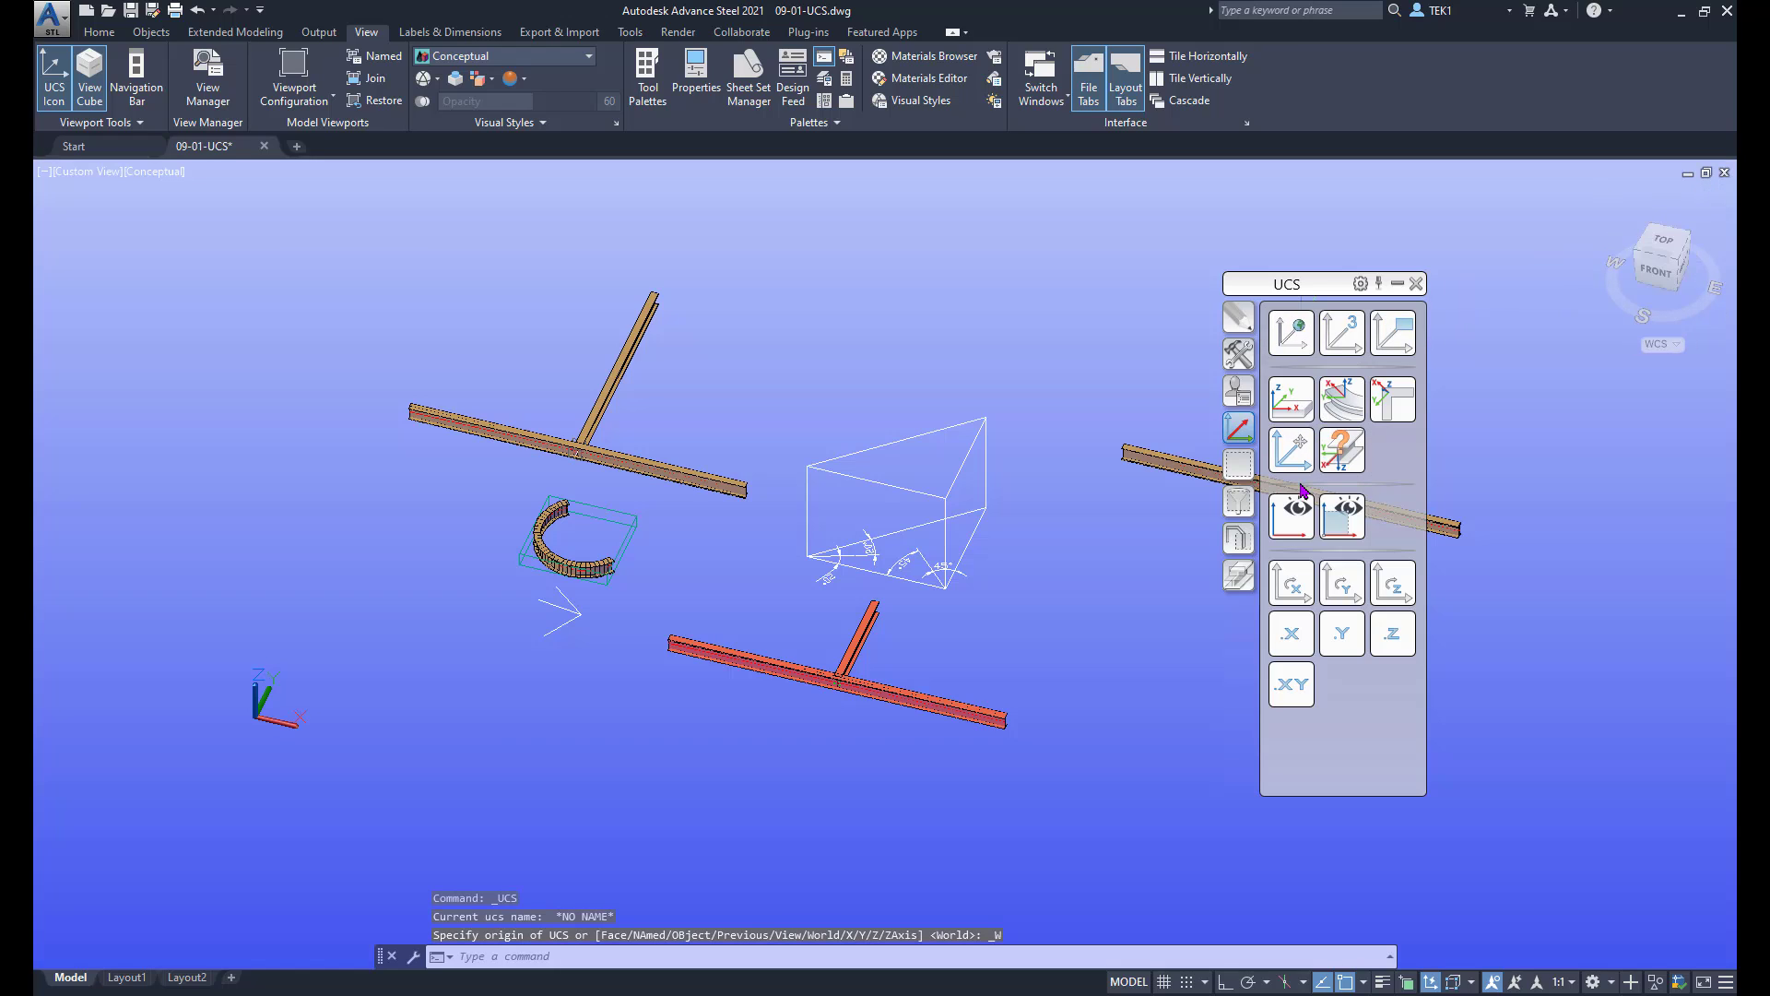
left_click(1295, 520)
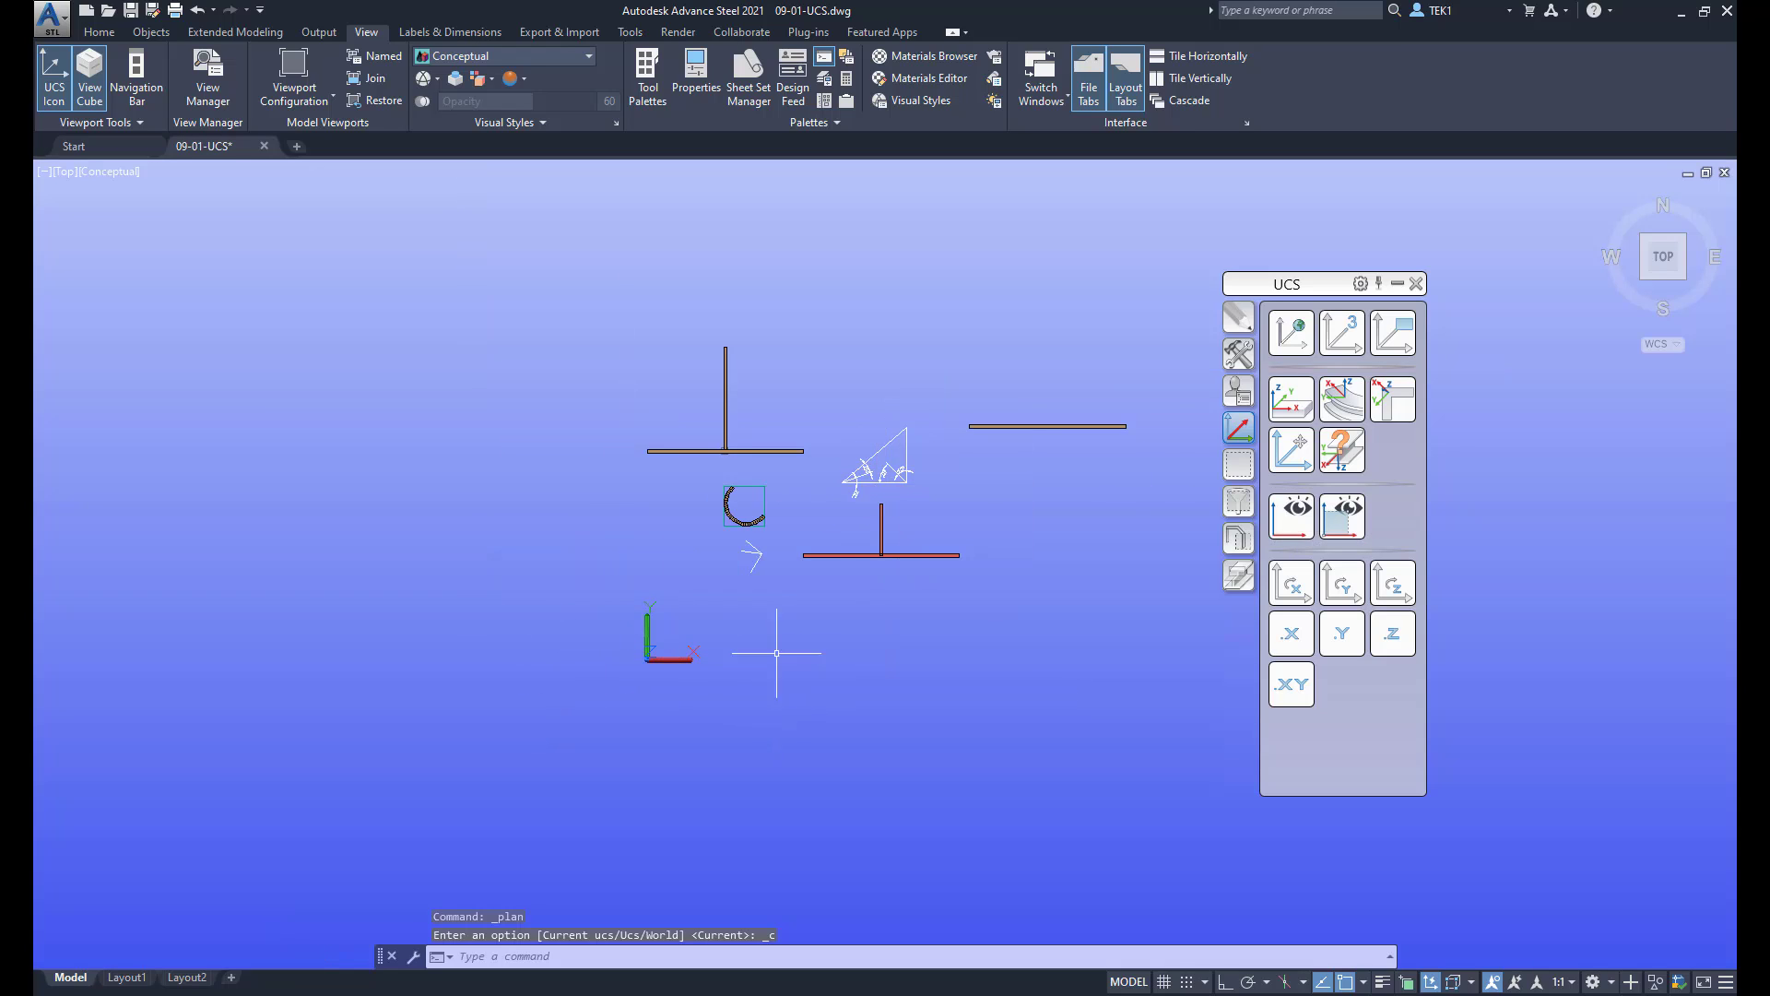
Switch to the Front view, align the UCS to it with UCS View and inspect the axes in 3D.
left_click(1666, 294)
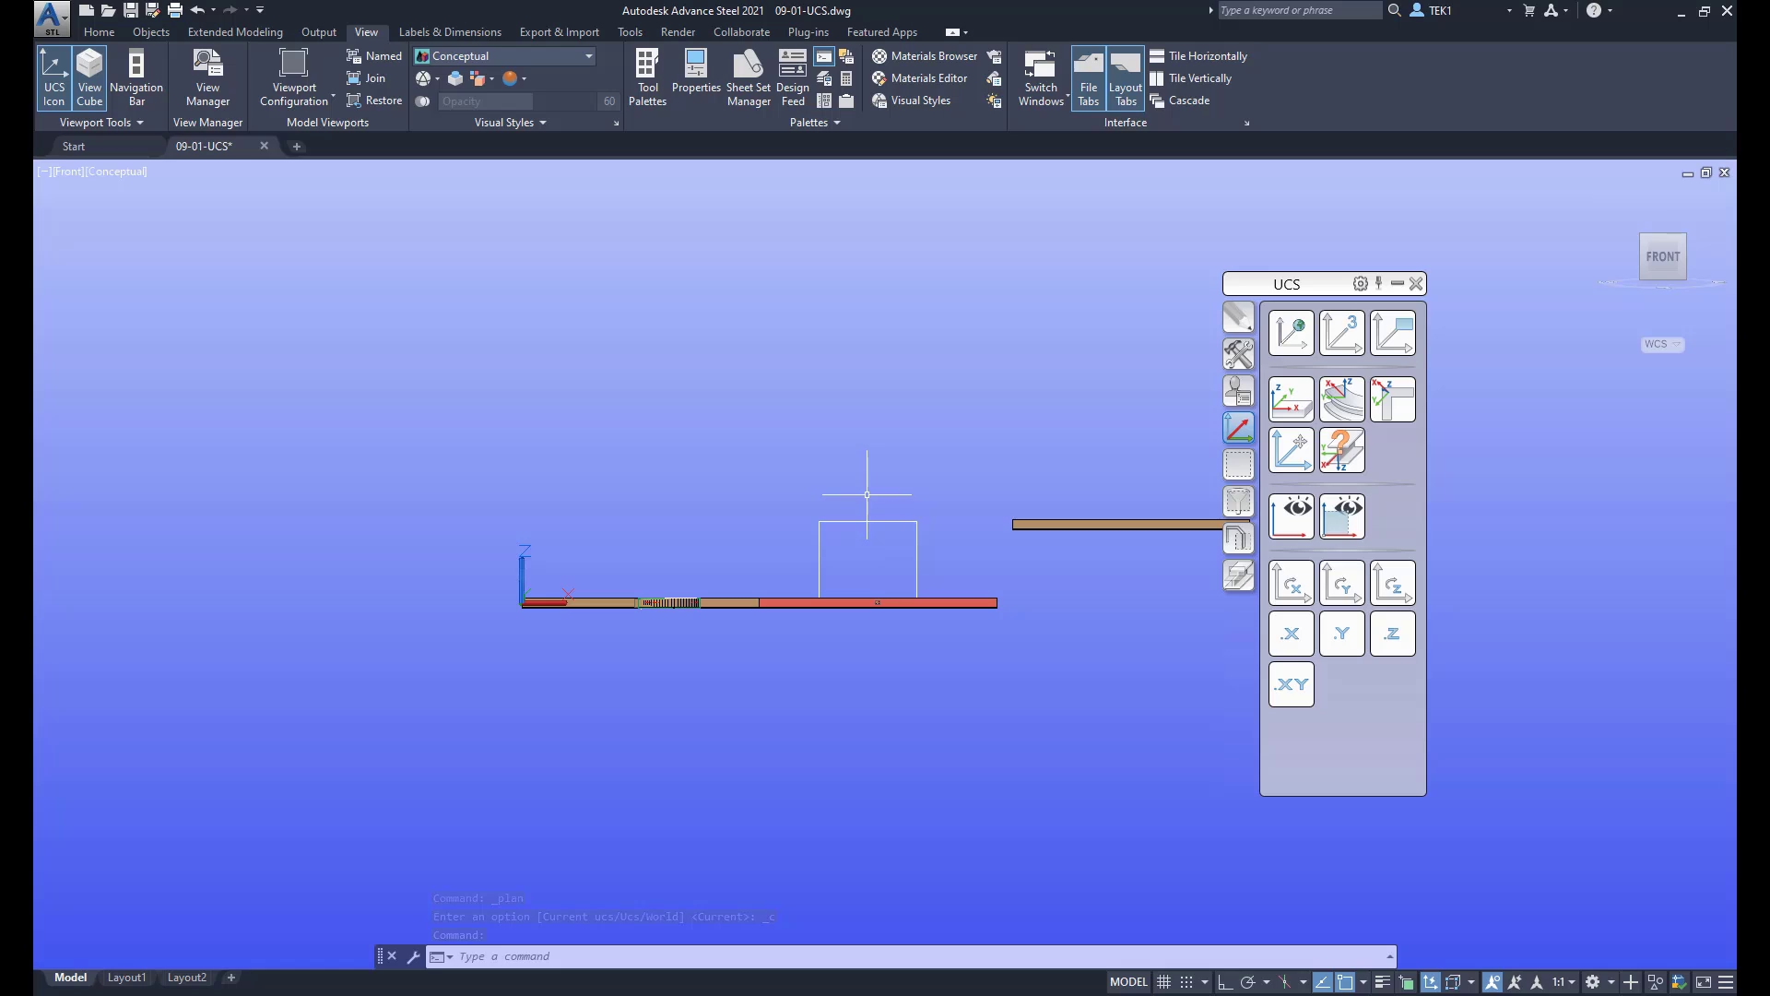
left_click(1385, 342)
middle_click_drag(562, 551, 638, 597, "shift")
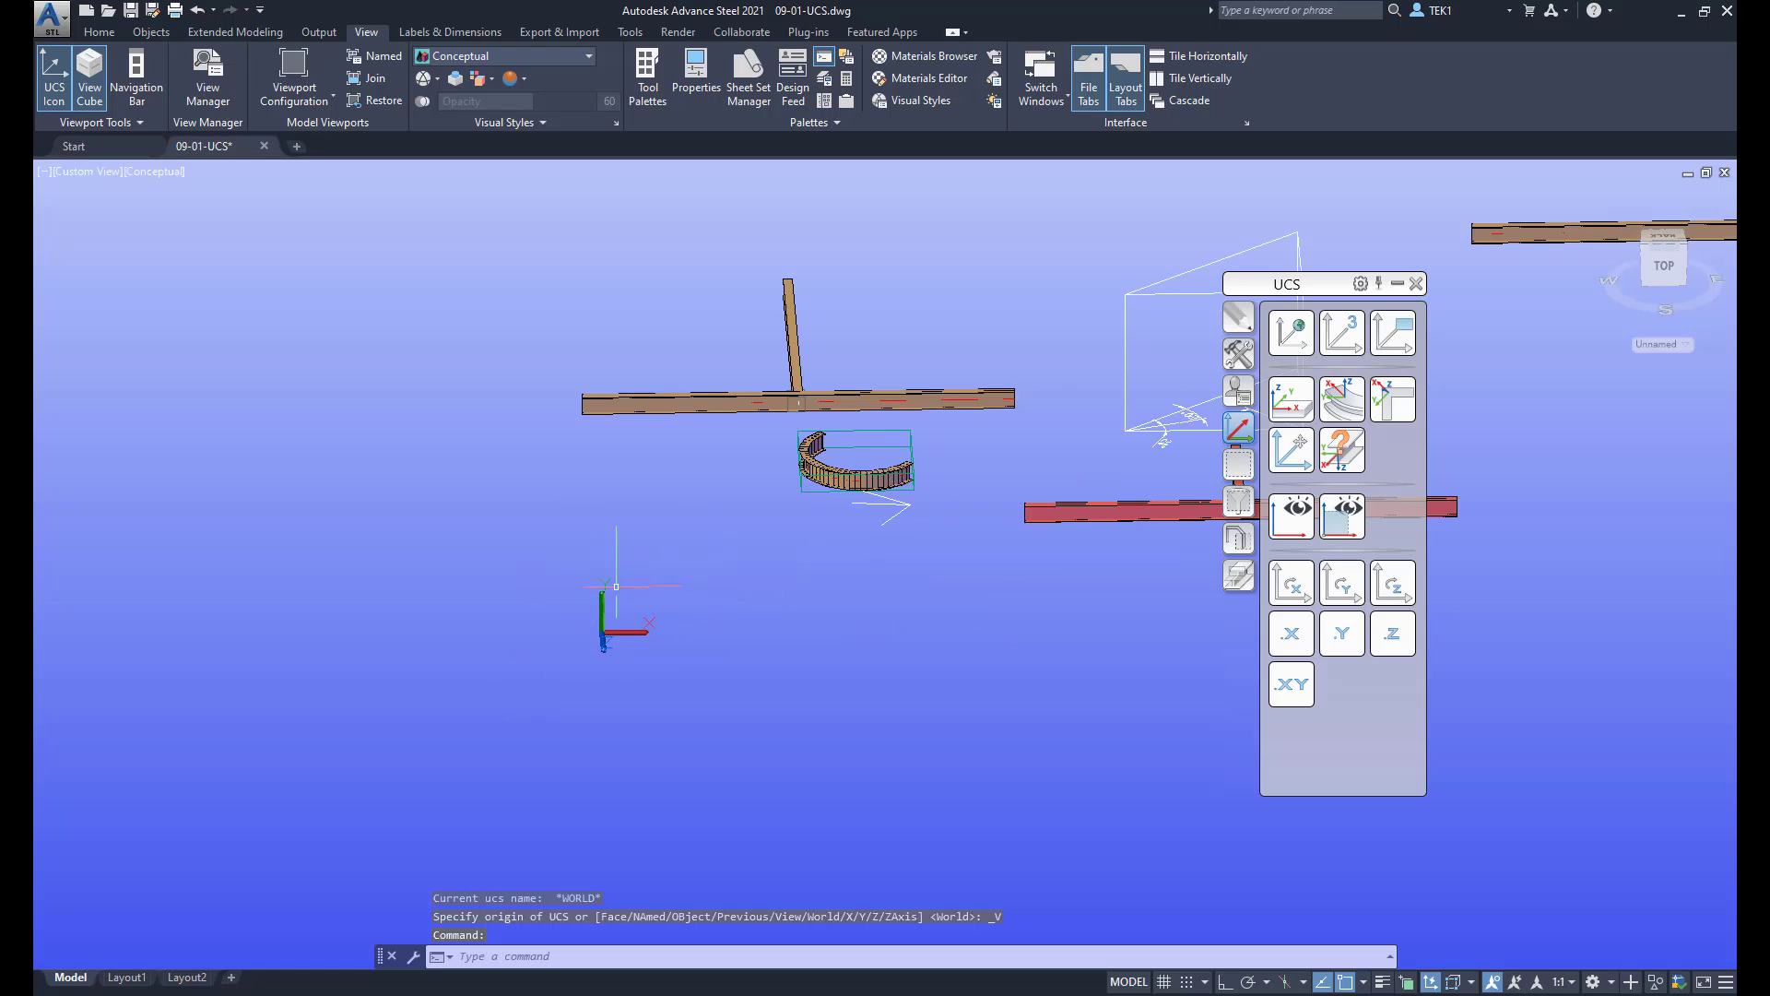
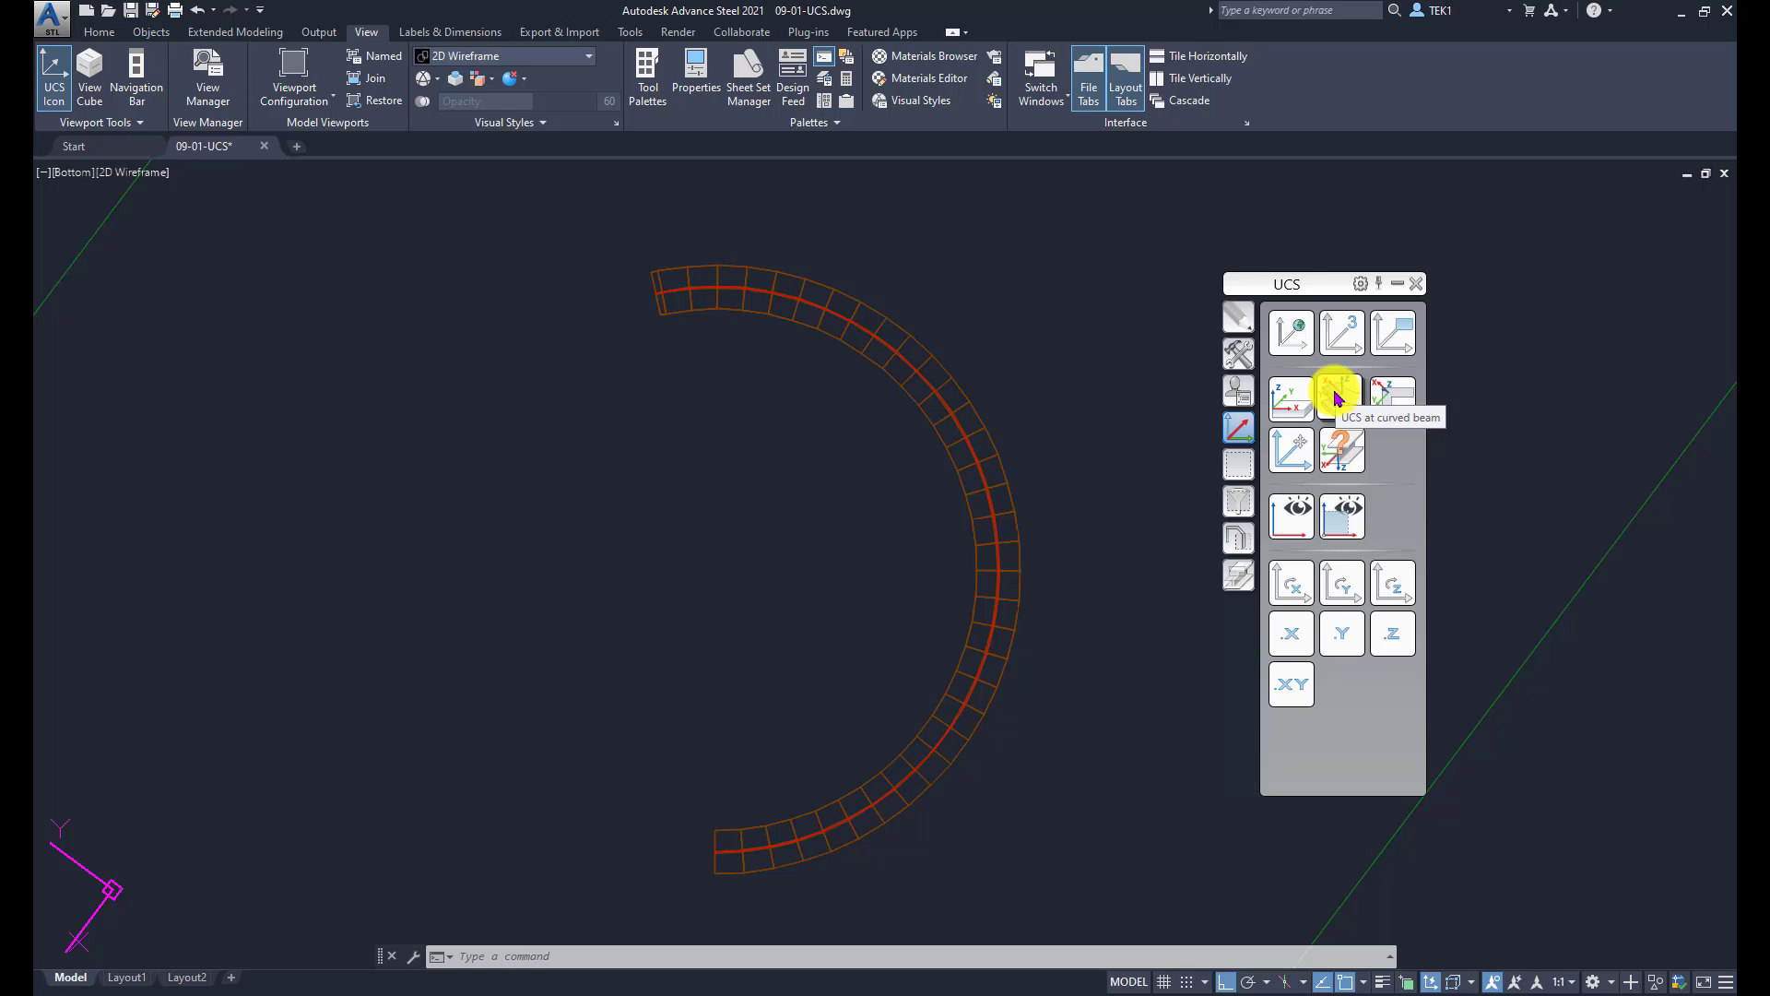
Place a UCS at curved beam on the upper part of the beam's outer edge and rotate it about X.
left_click(1337, 399)
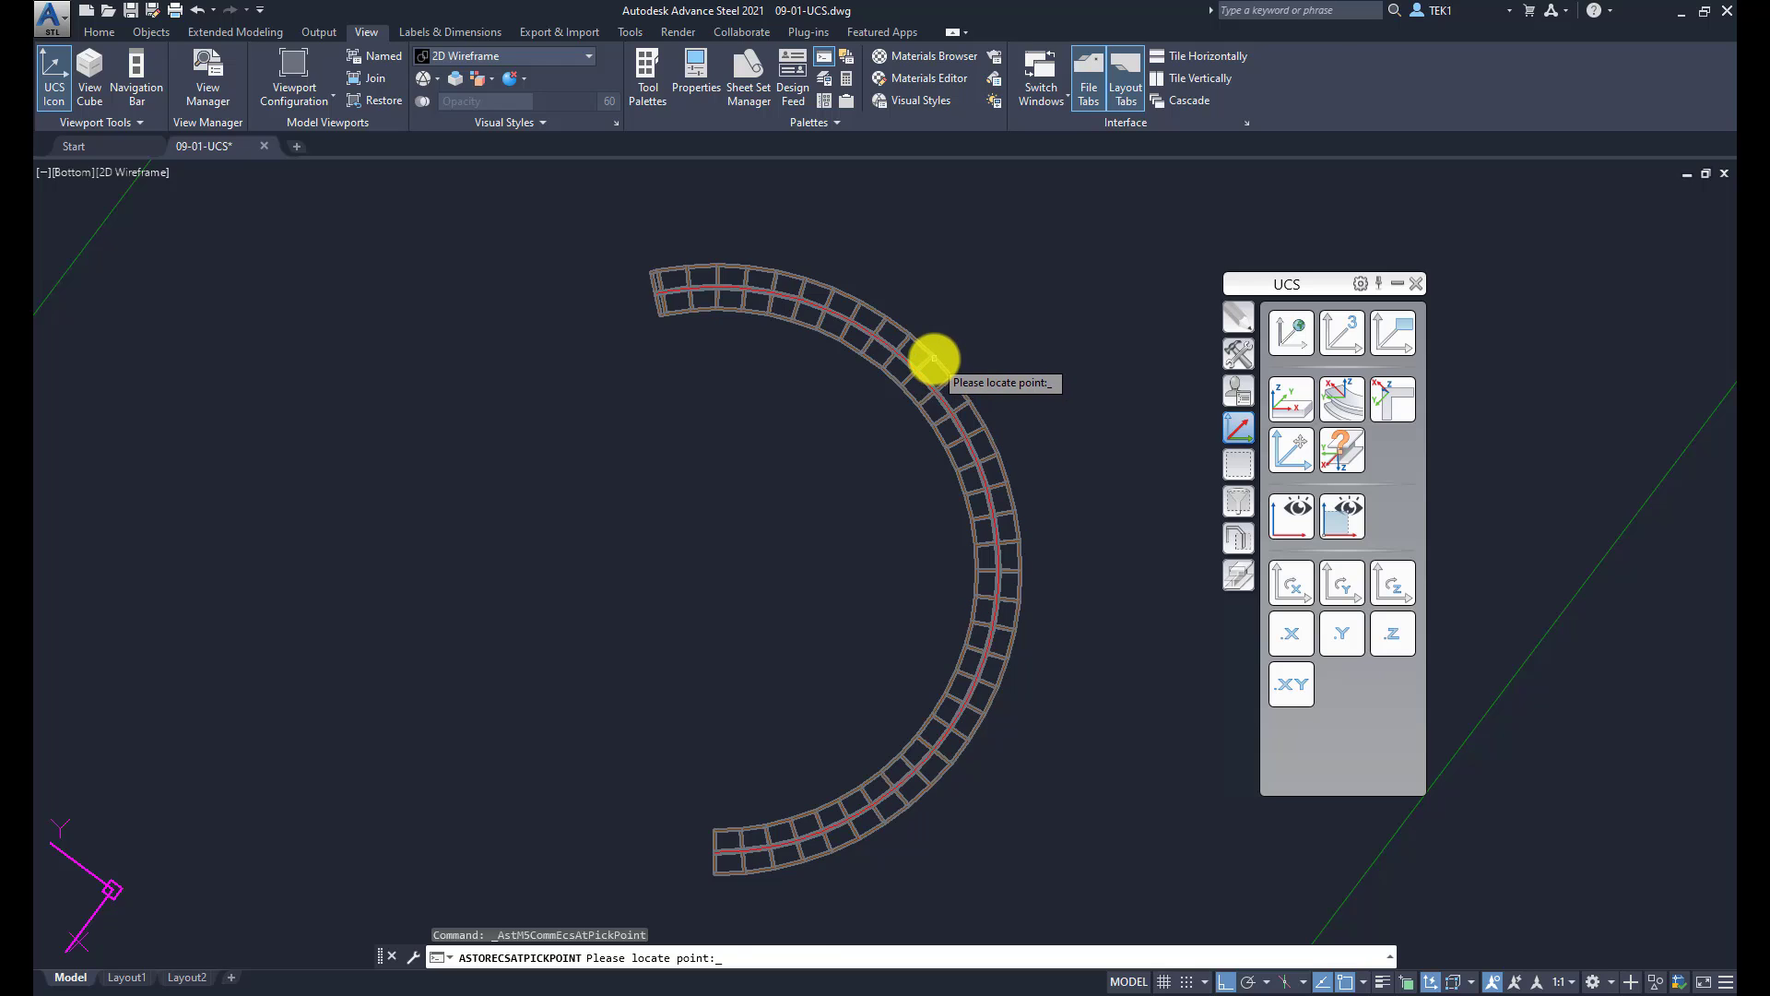
left_click(934, 358)
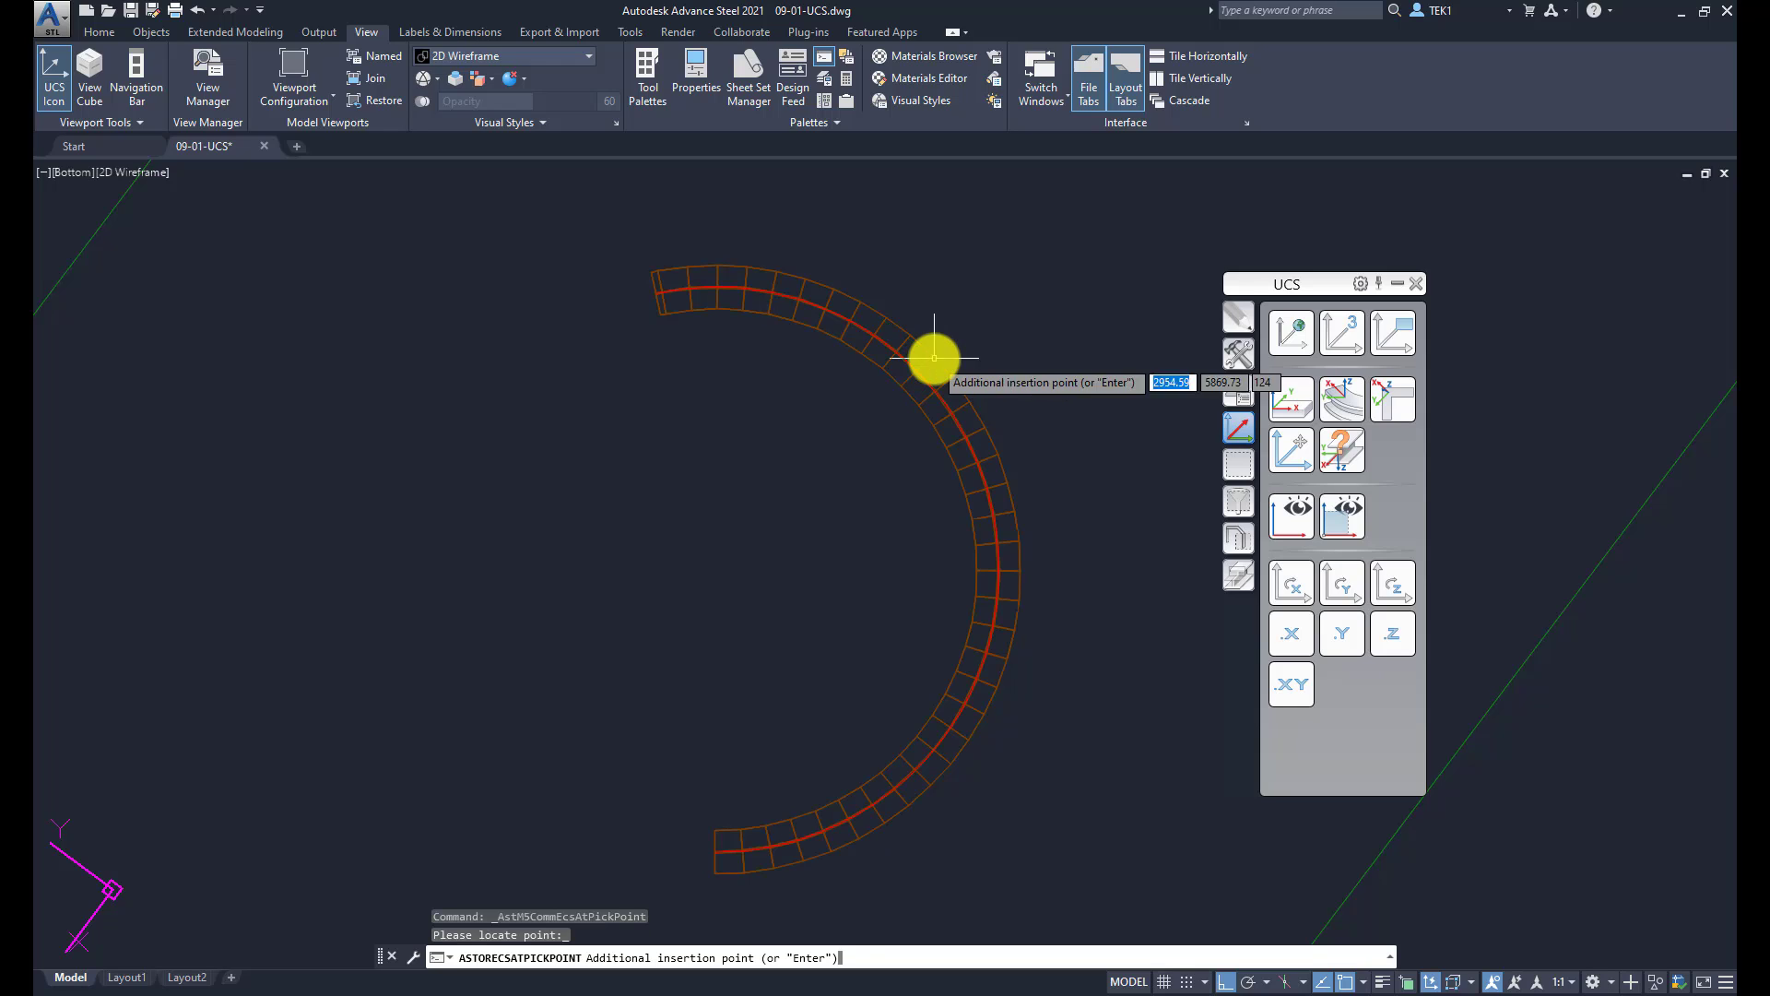
key("Return")
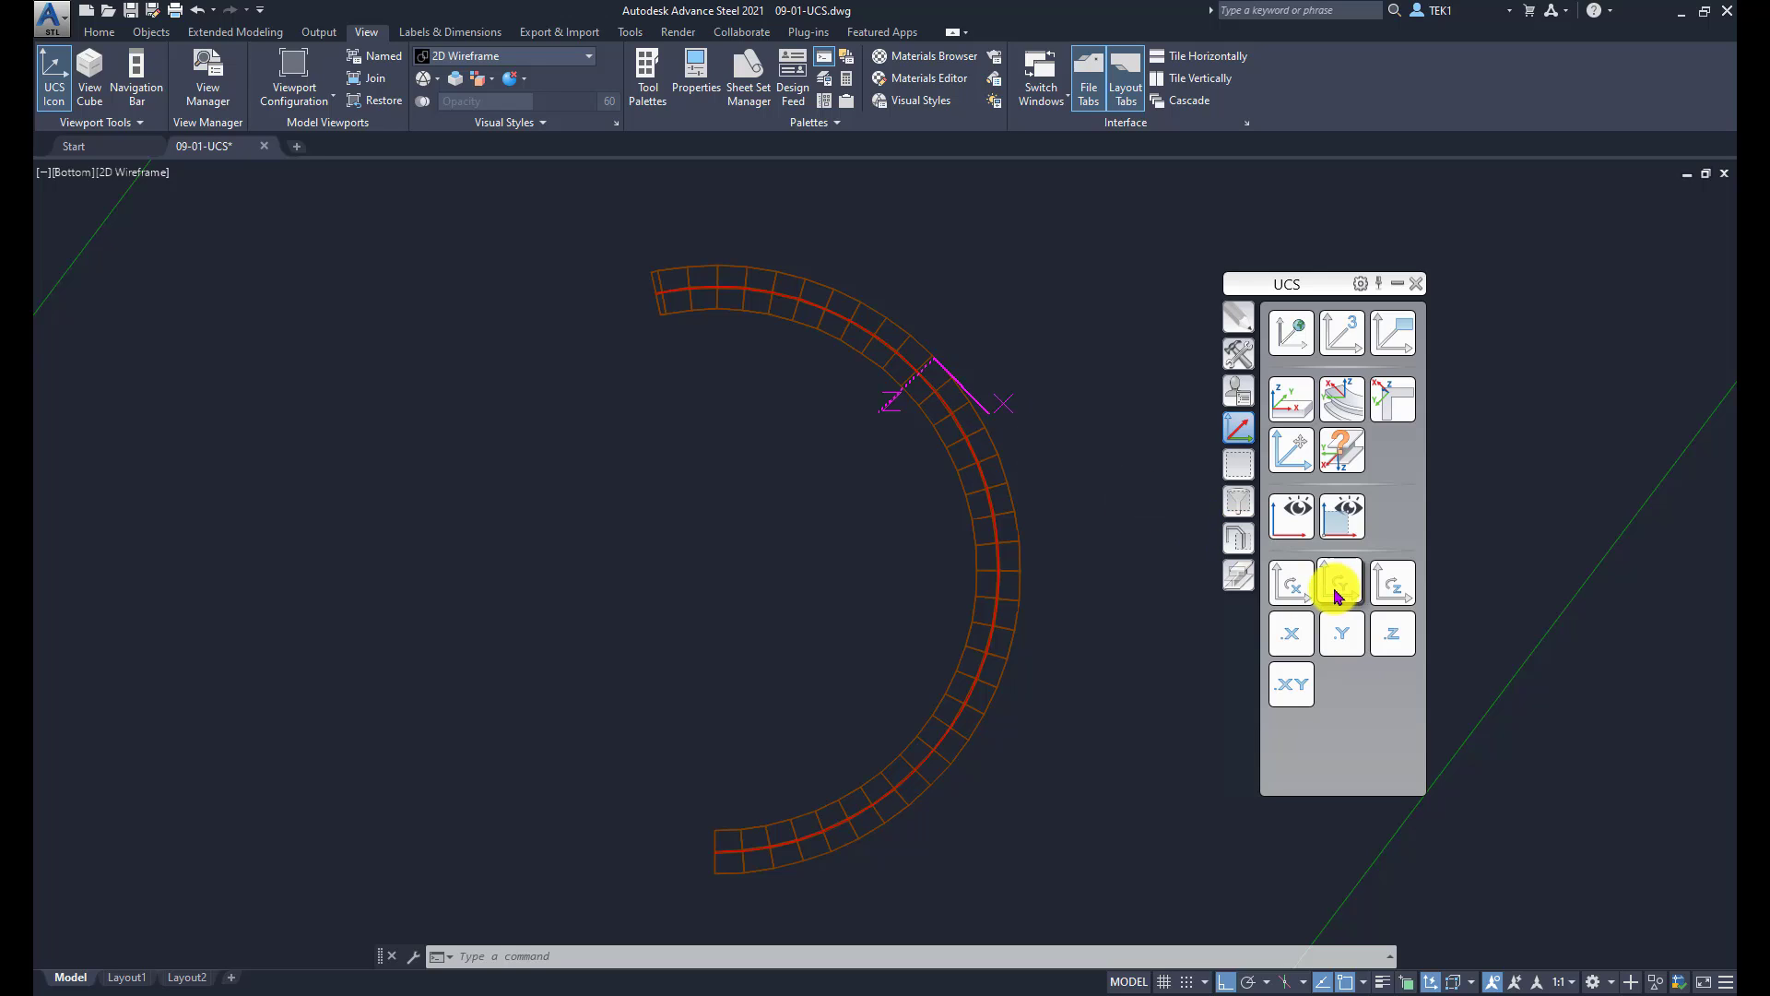
left_click(1297, 590)
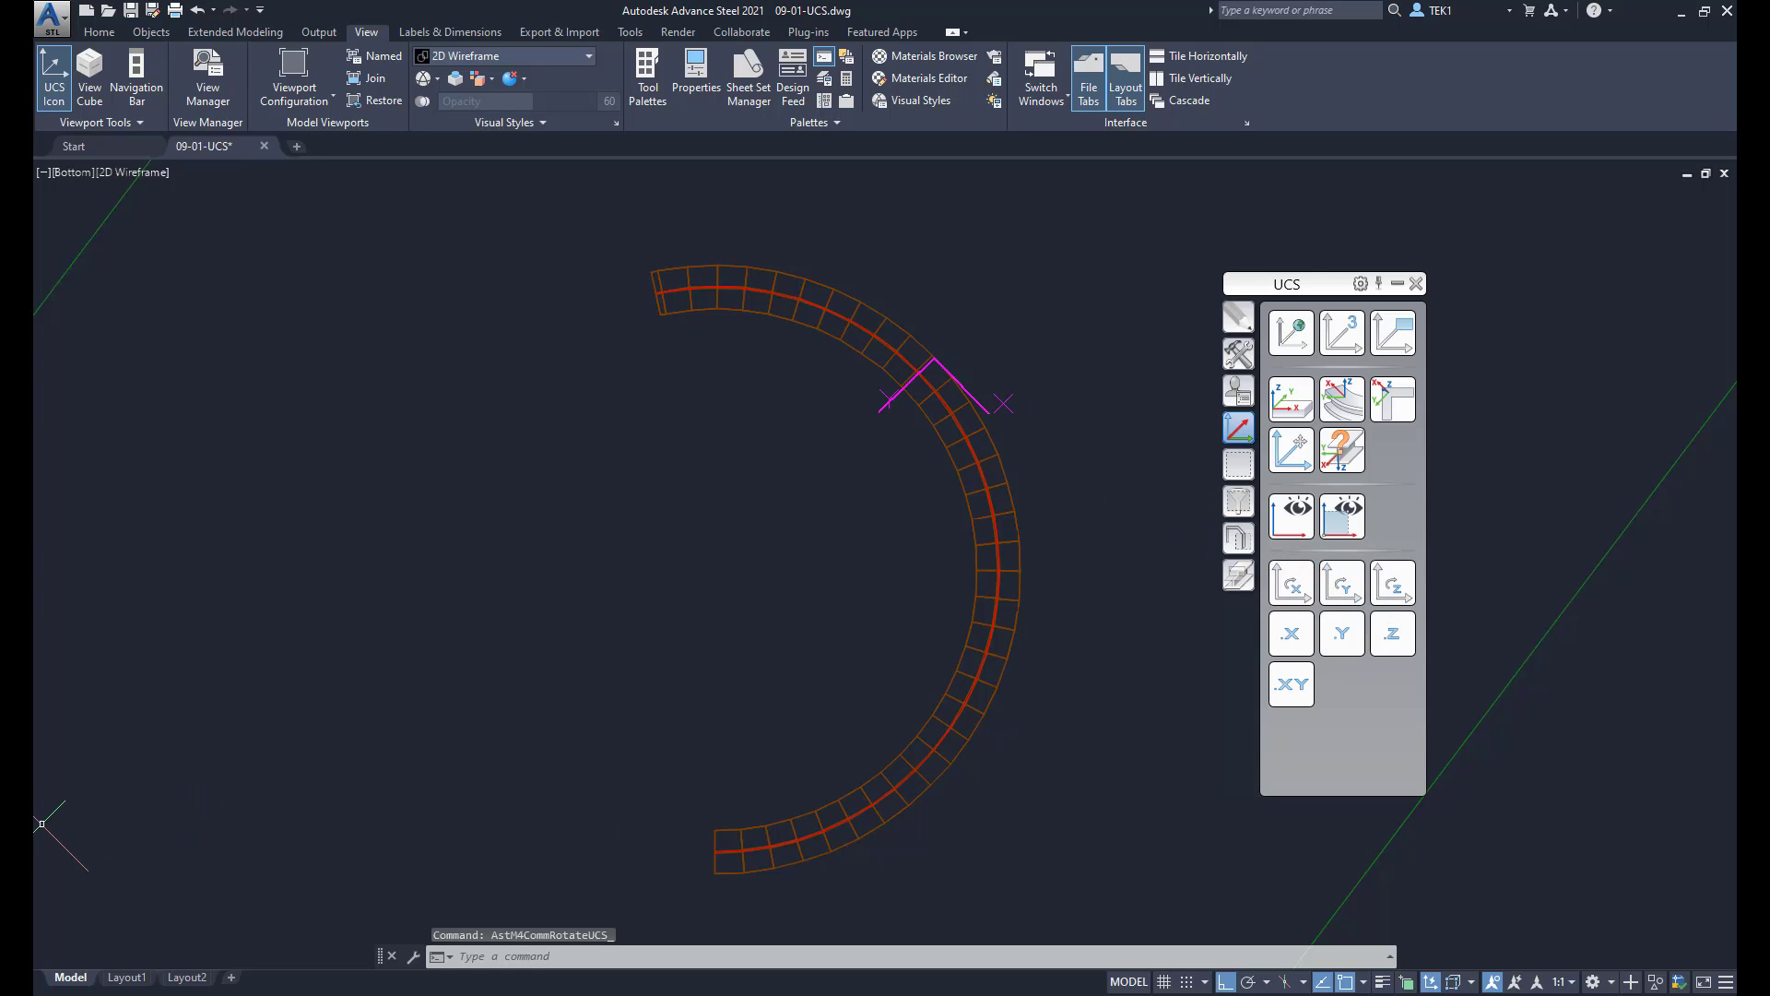
Draw a line from the UCS origin 0,0 along the Y direction, across and beyond the curved beam's centre.
left_click(672, 573)
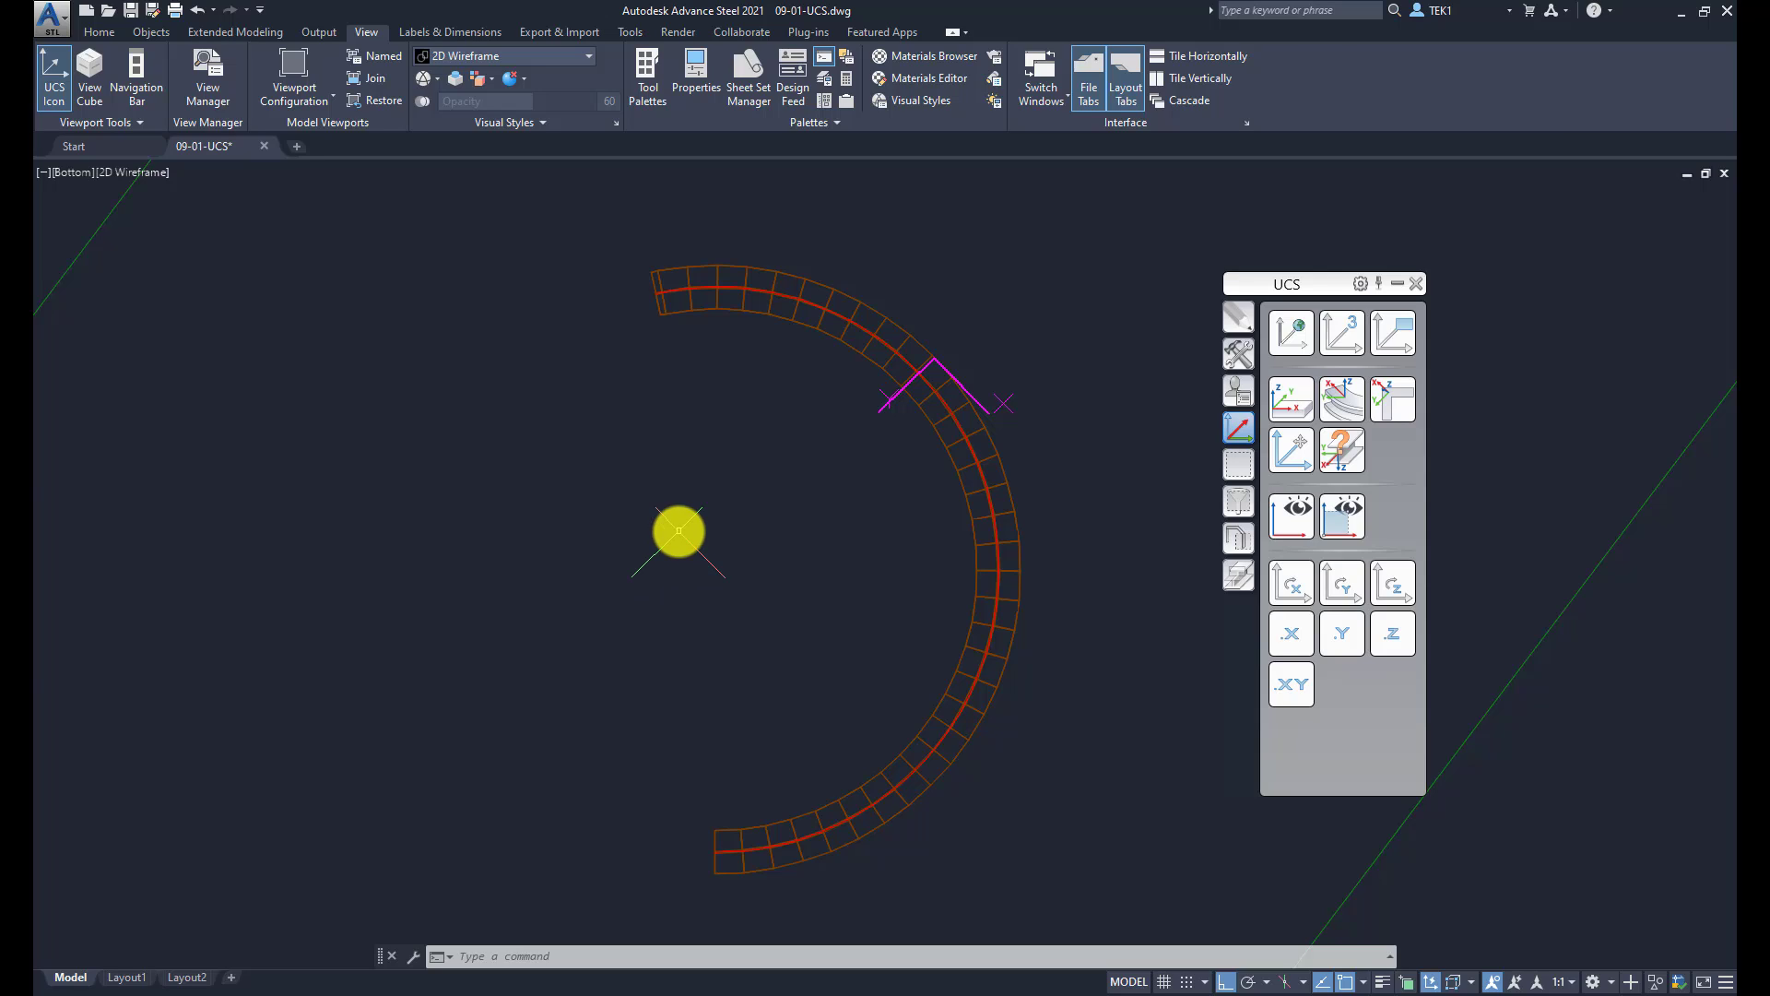
key("Return")
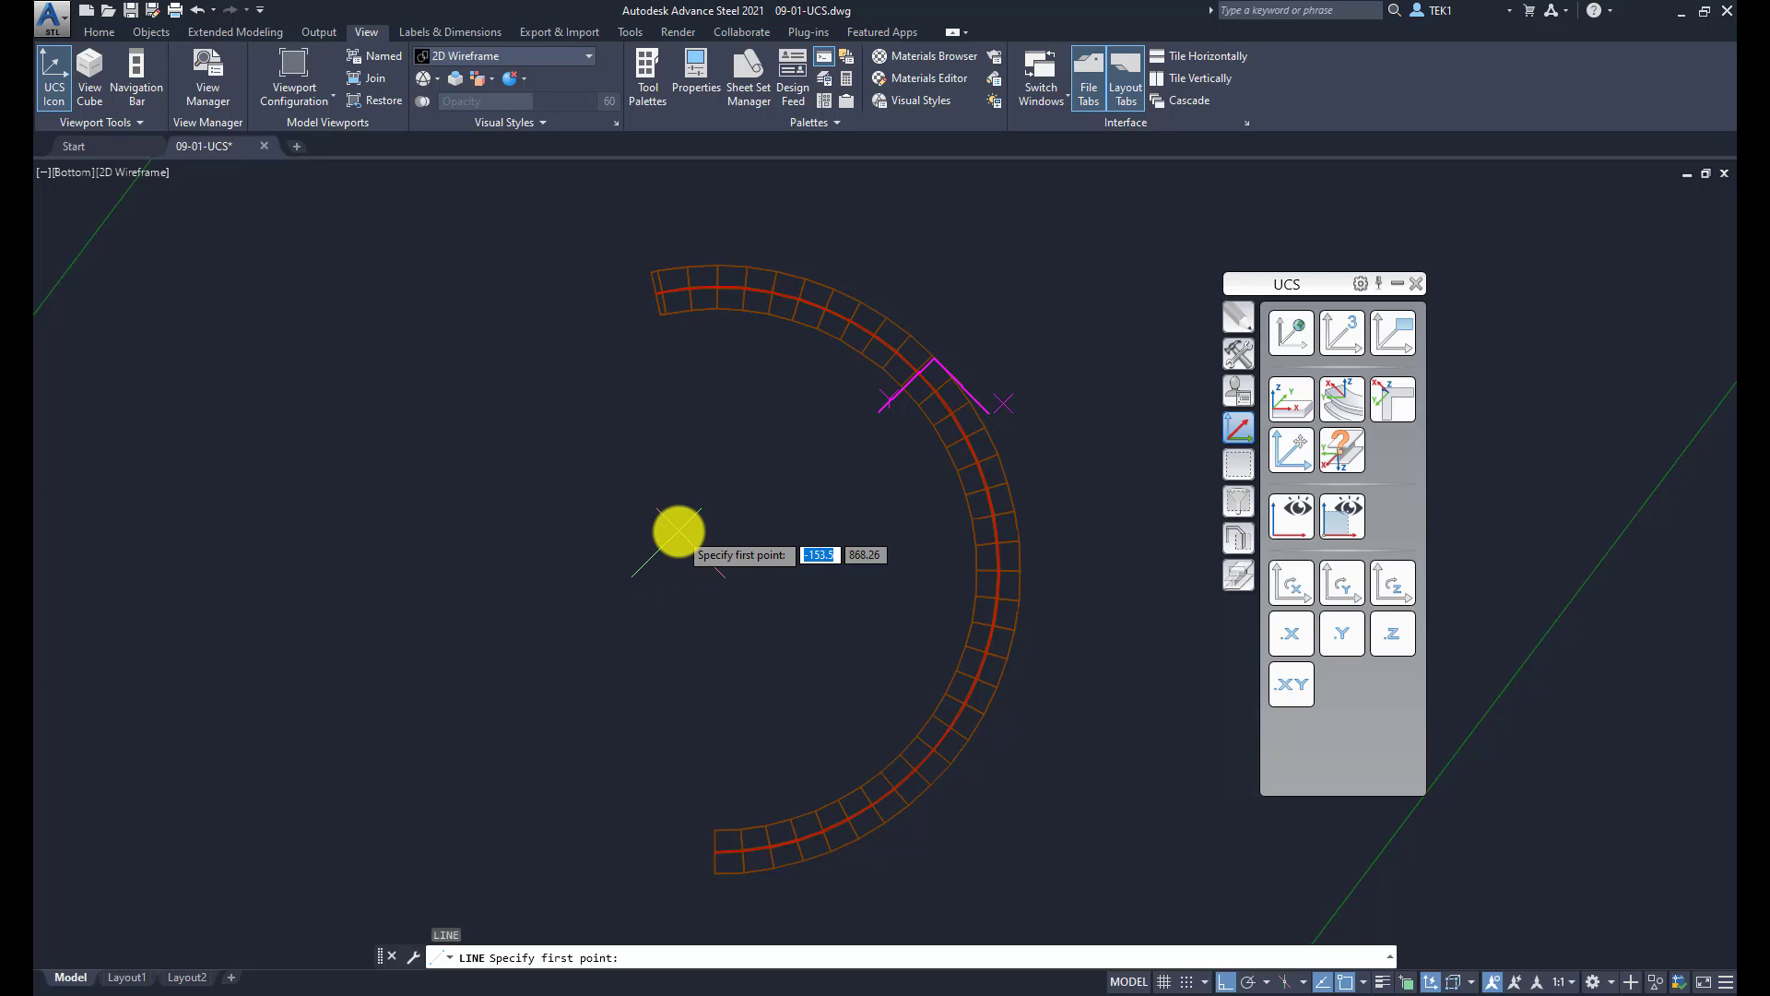
type("0,0")
key("Return")
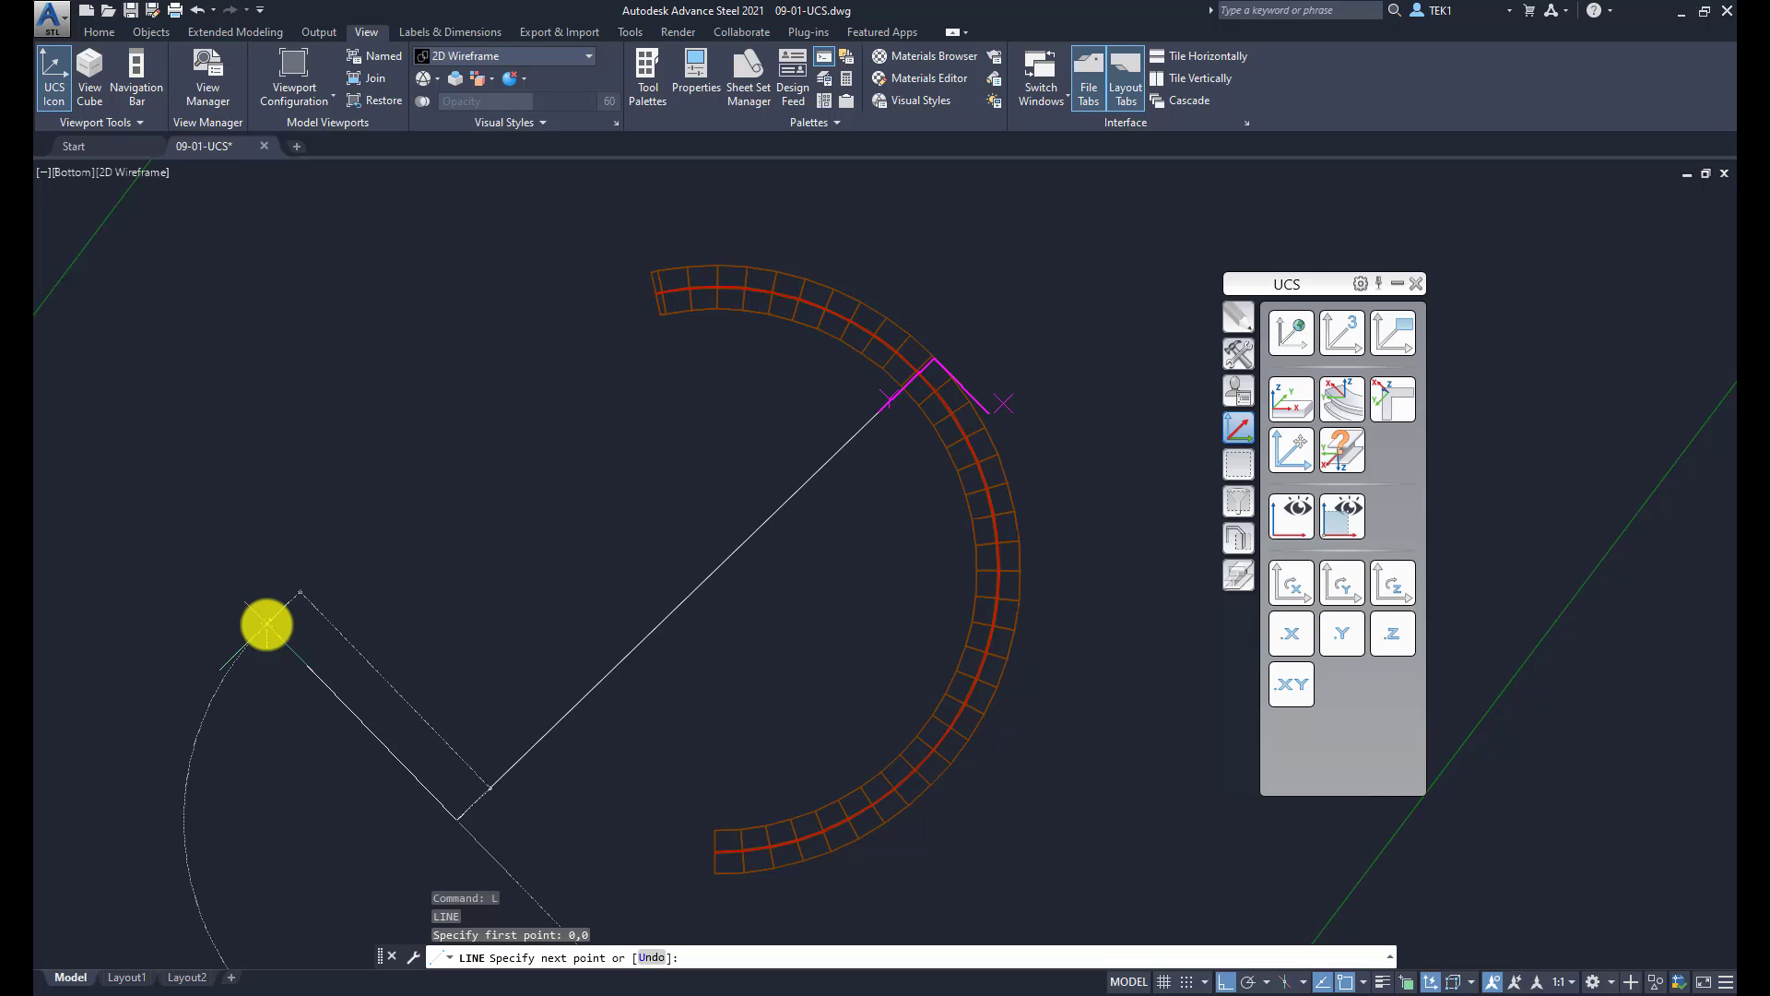
key("Escape")
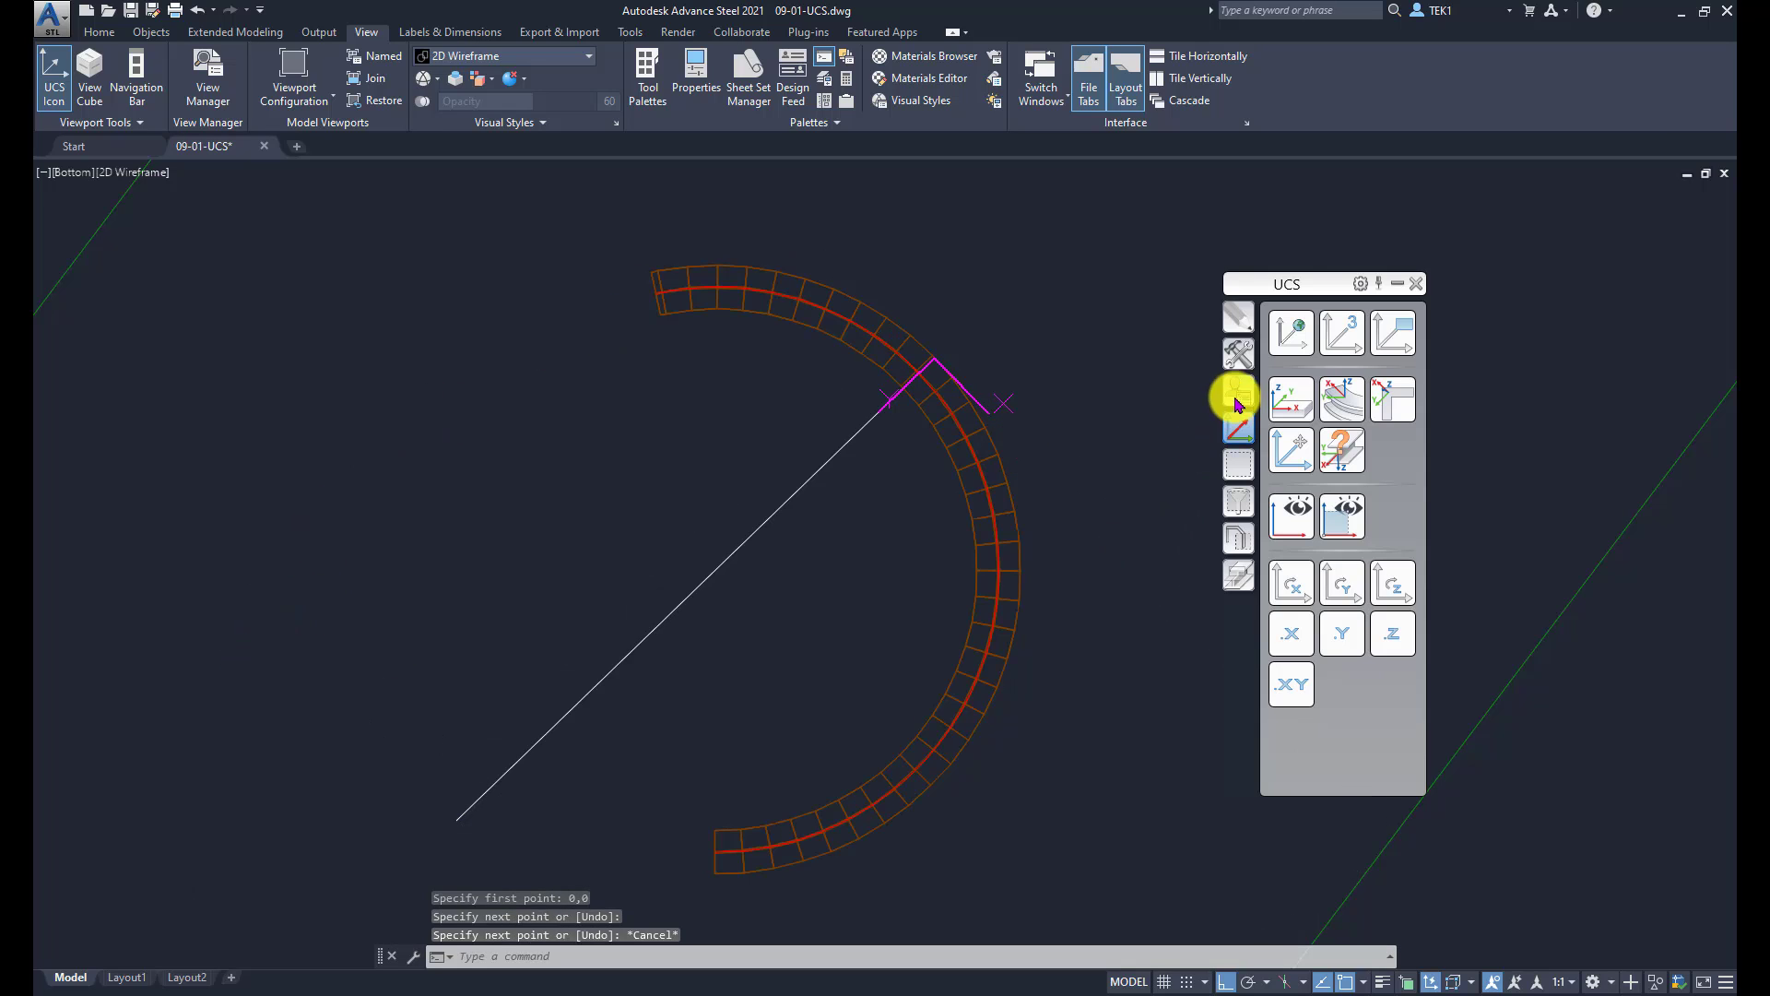
Move the curved-beam UCS to a lower point on the beam's outer edge and rotate it about X.
left_click(1341, 395)
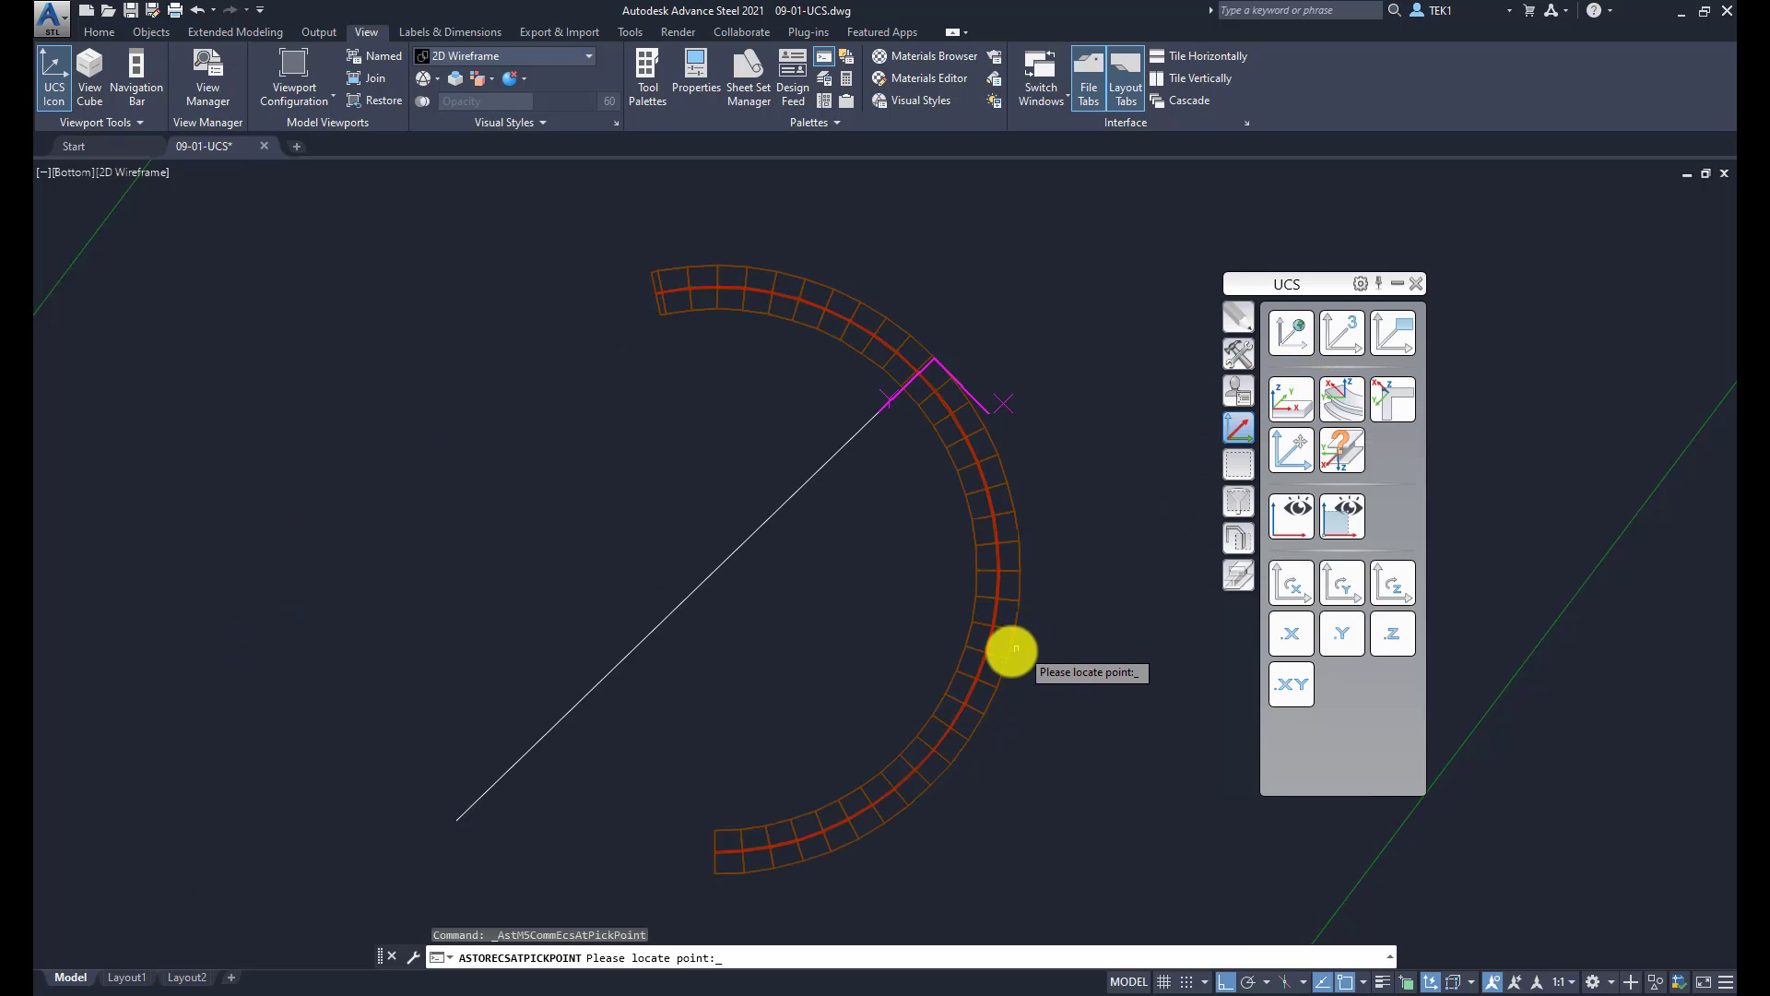
left_click(1011, 651)
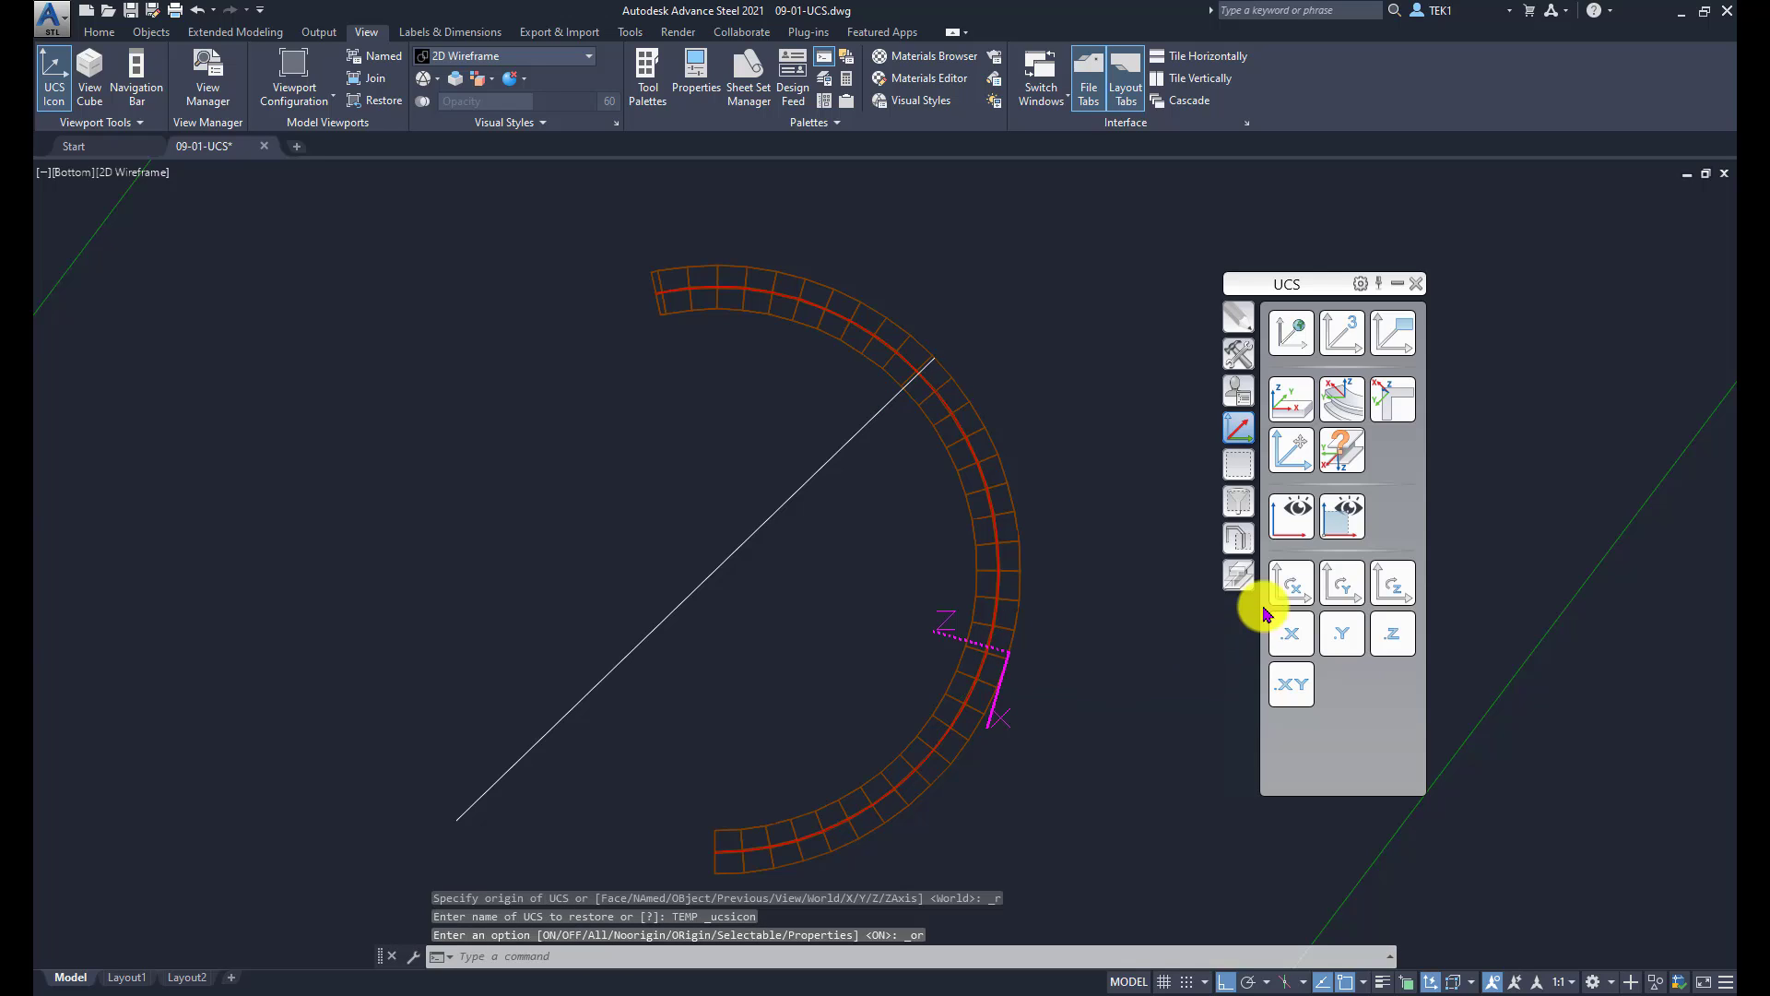
left_click(1291, 582)
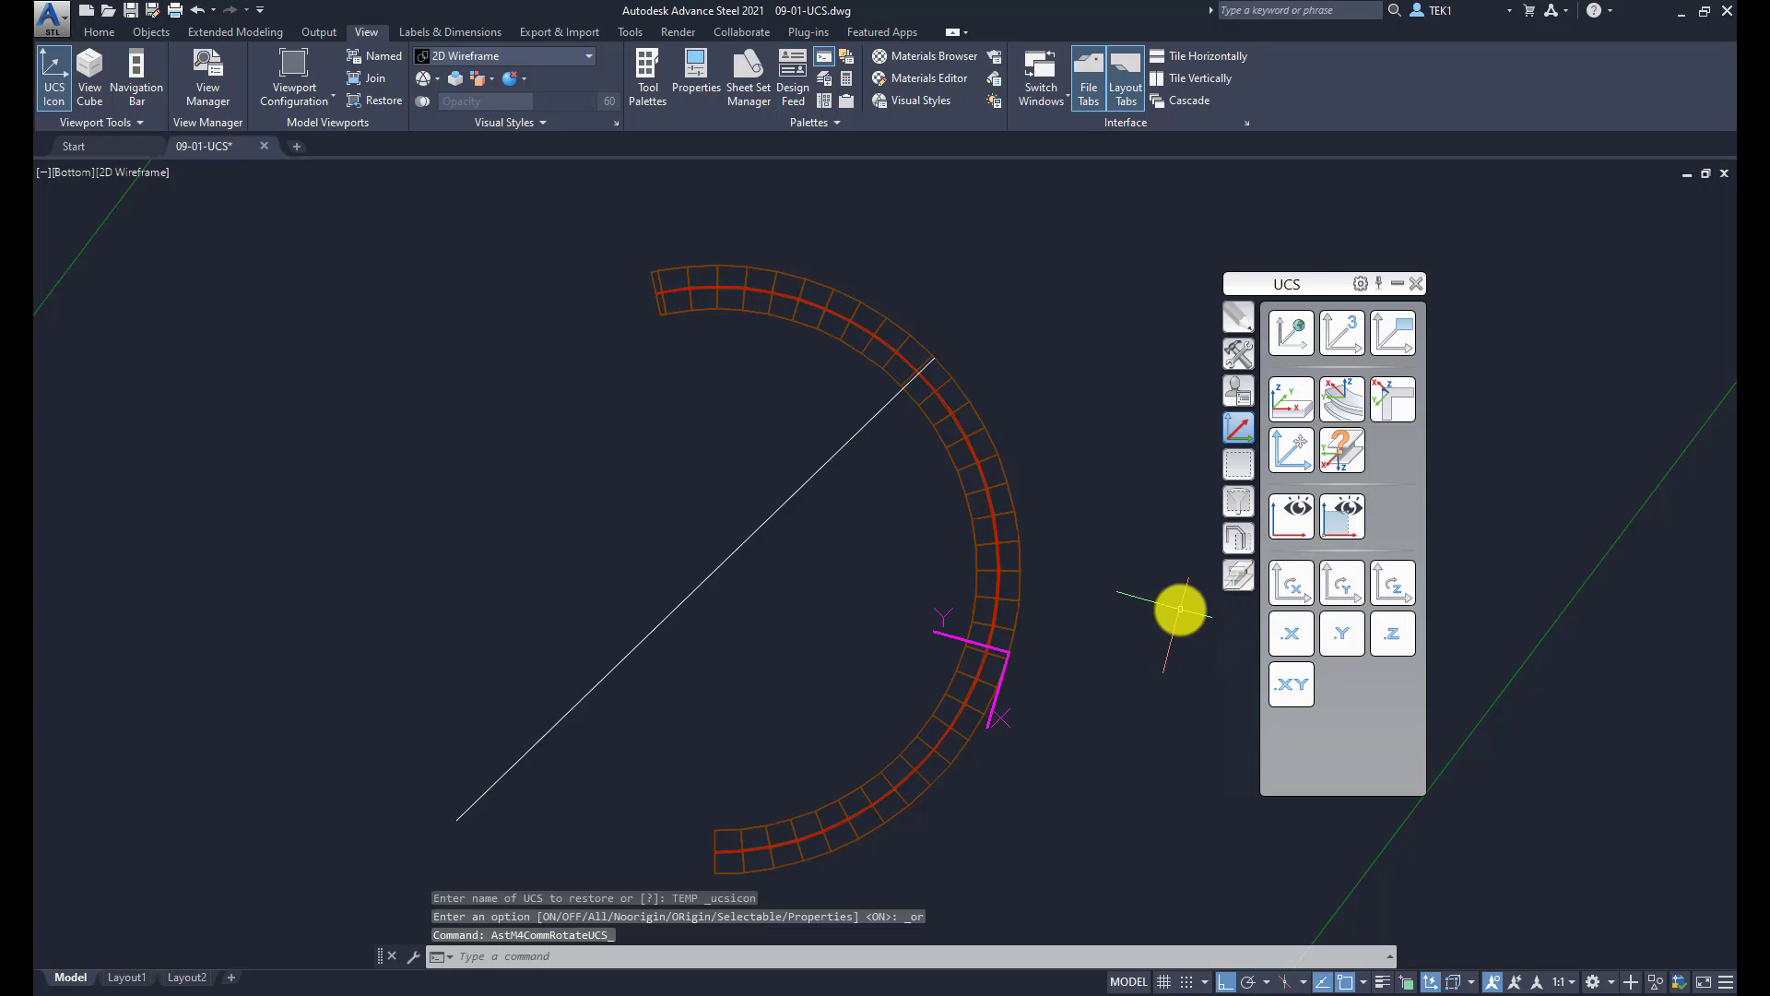
key("Escape")
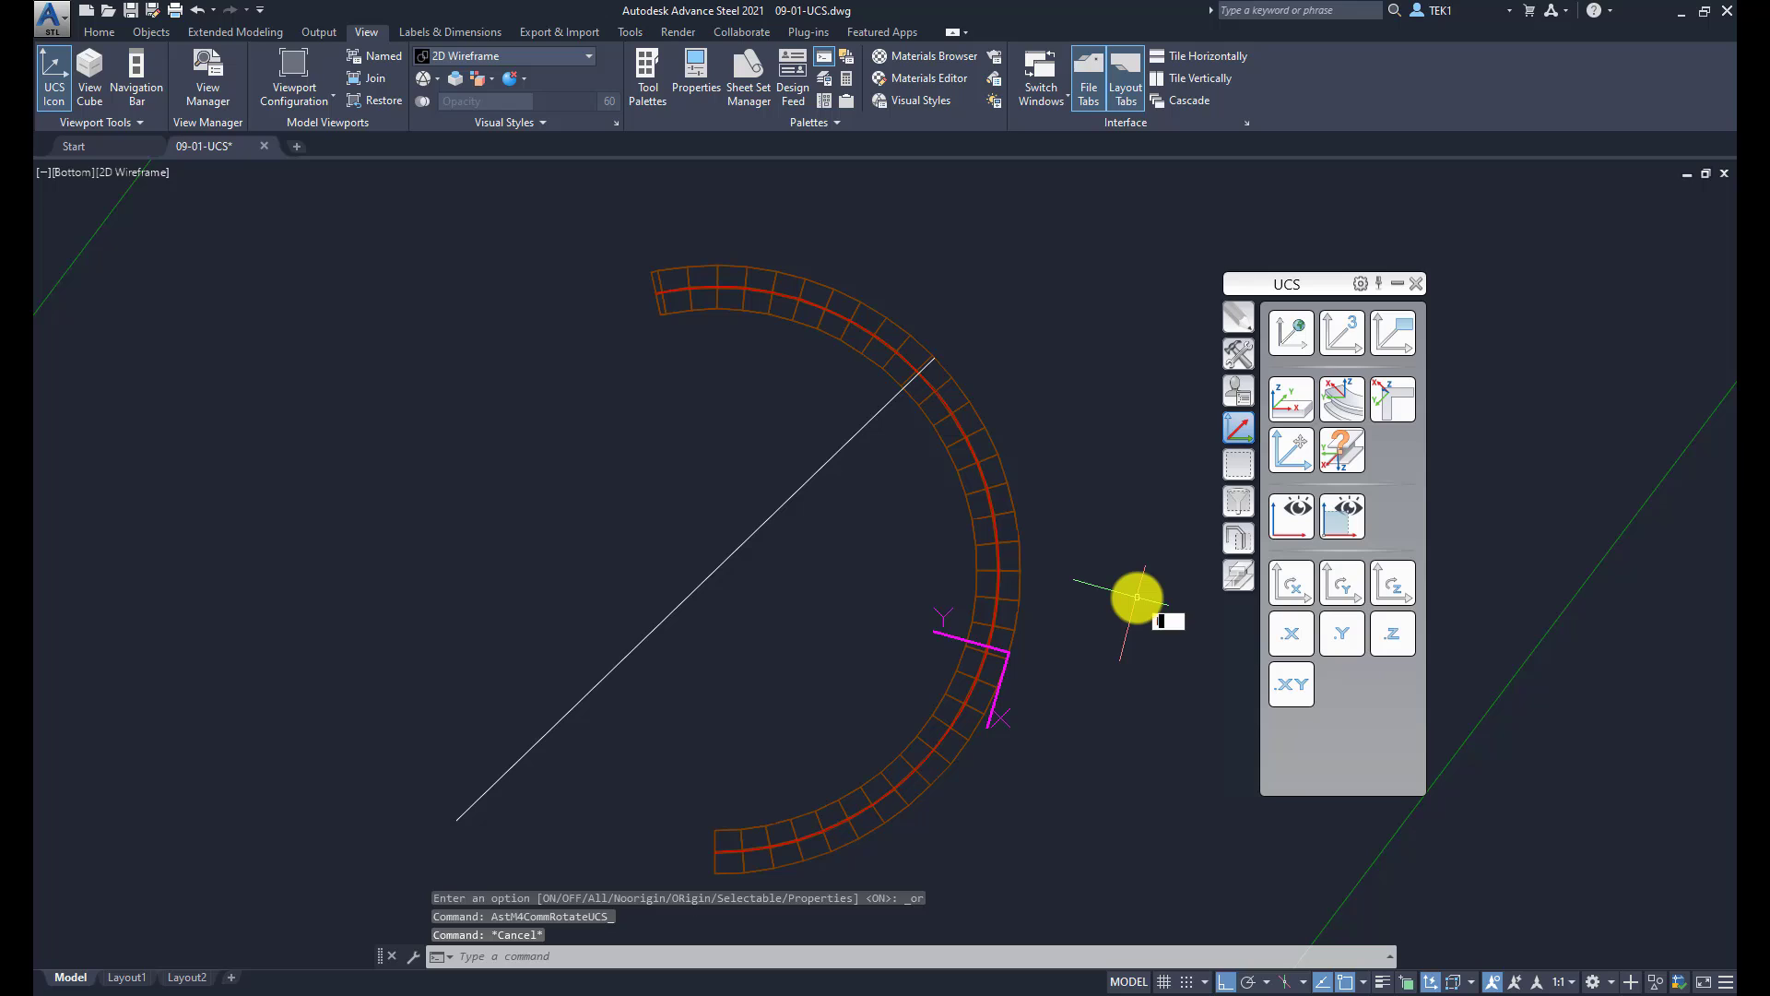
Draw a second line from the new UCS origin 0,0 along the Y direction so that it crosses the first line.
type("l")
key("Return")
type("0")
key("Tab")
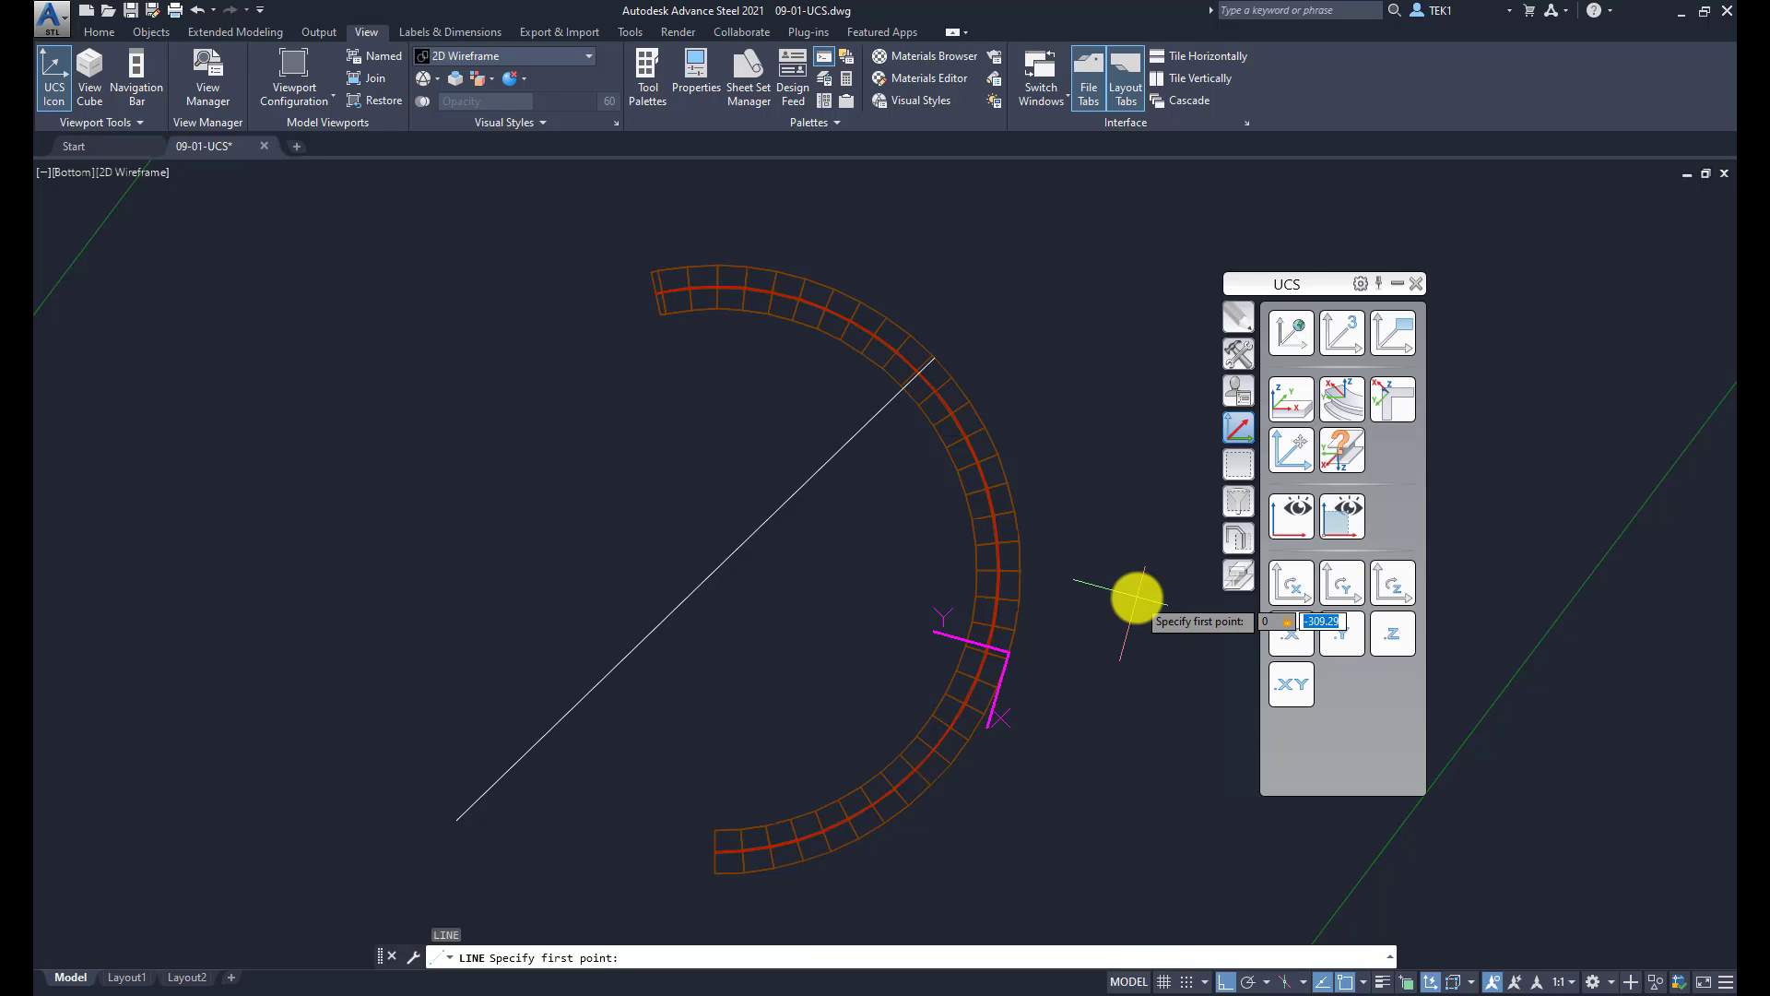
type("0")
key("Return")
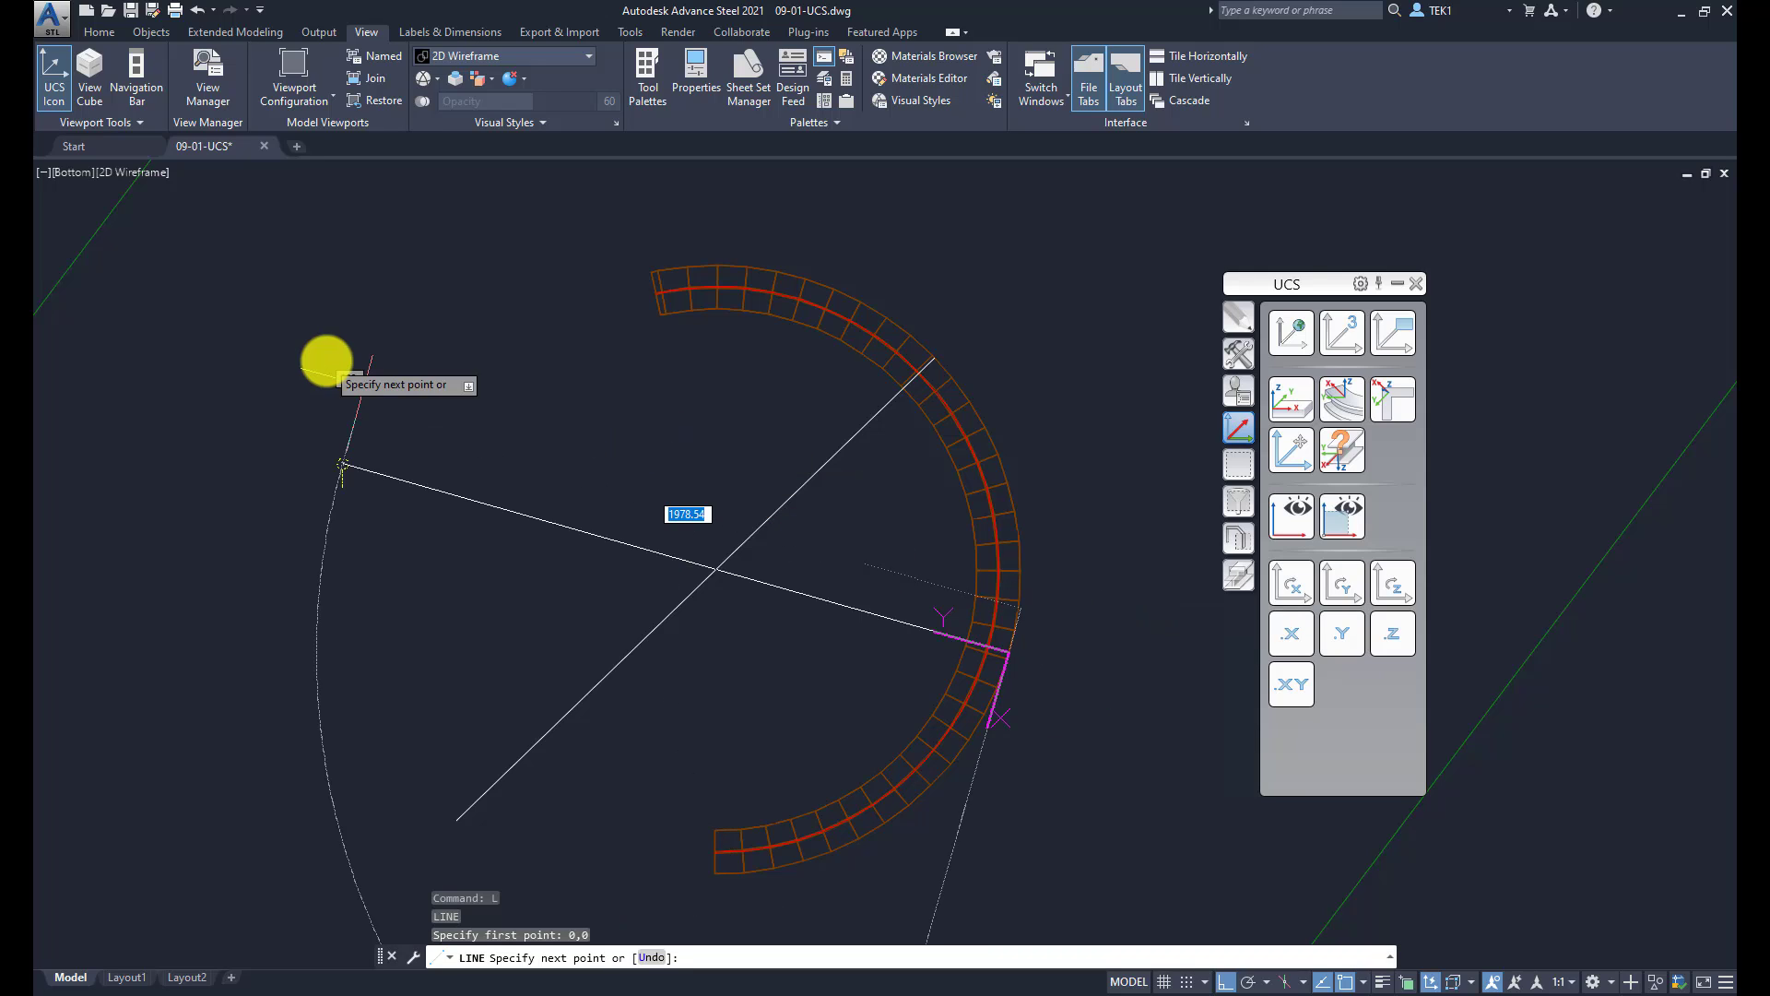
left_click(326, 360)
key("Escape")
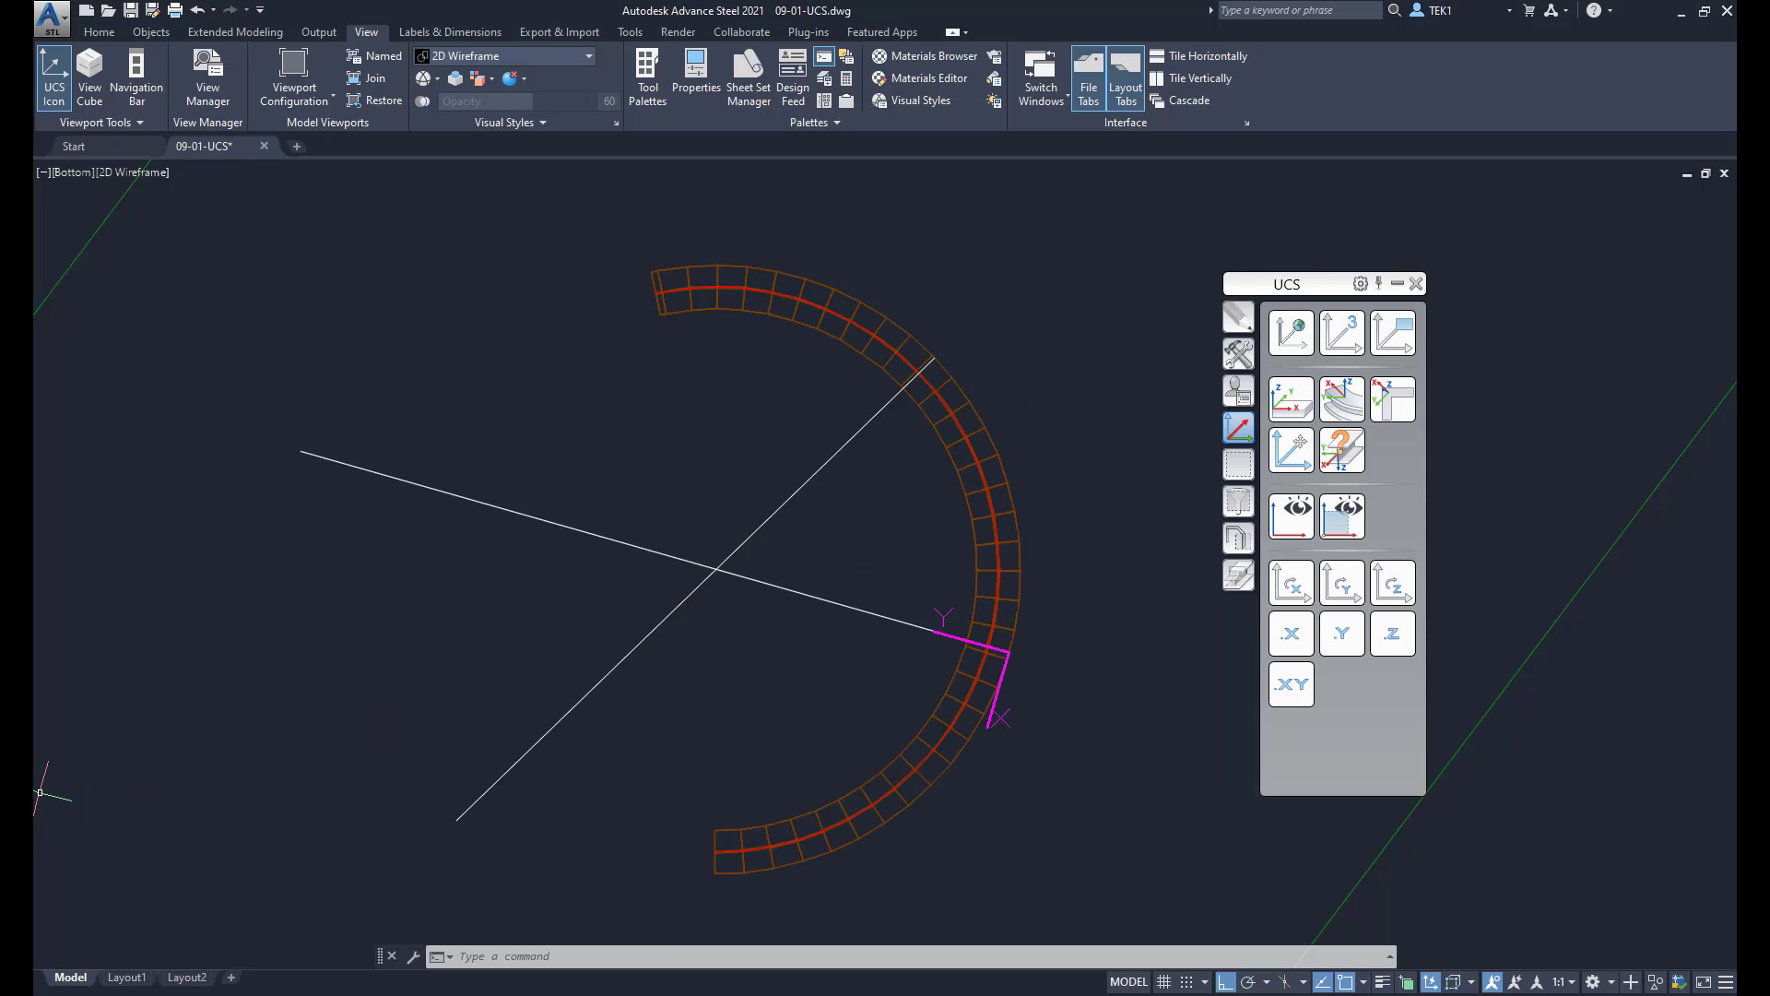
Cut the two lines back to their intersection, erasing the excess portion beyond it.
left_click(537, 539)
key("e")
key("Return")
Draw a circle centred on the lines' intersection with its radius reaching the curved beam's outer edge.
type("c")
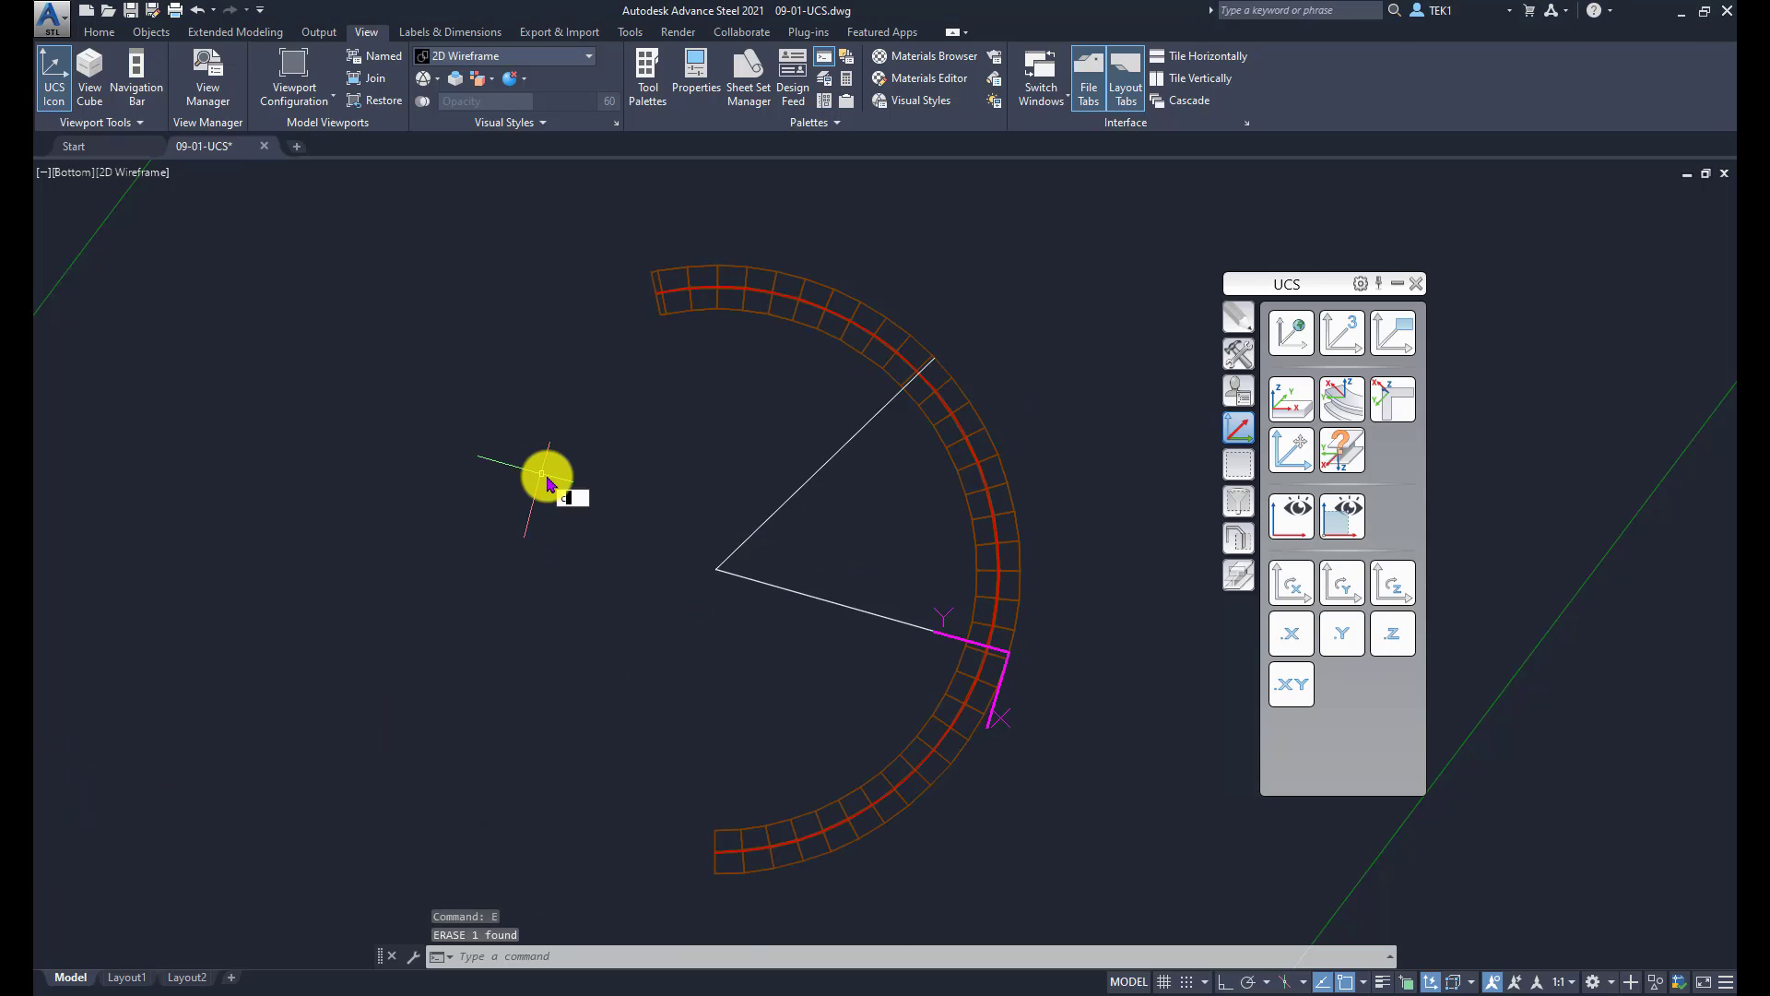
key("Return")
left_click(716, 569)
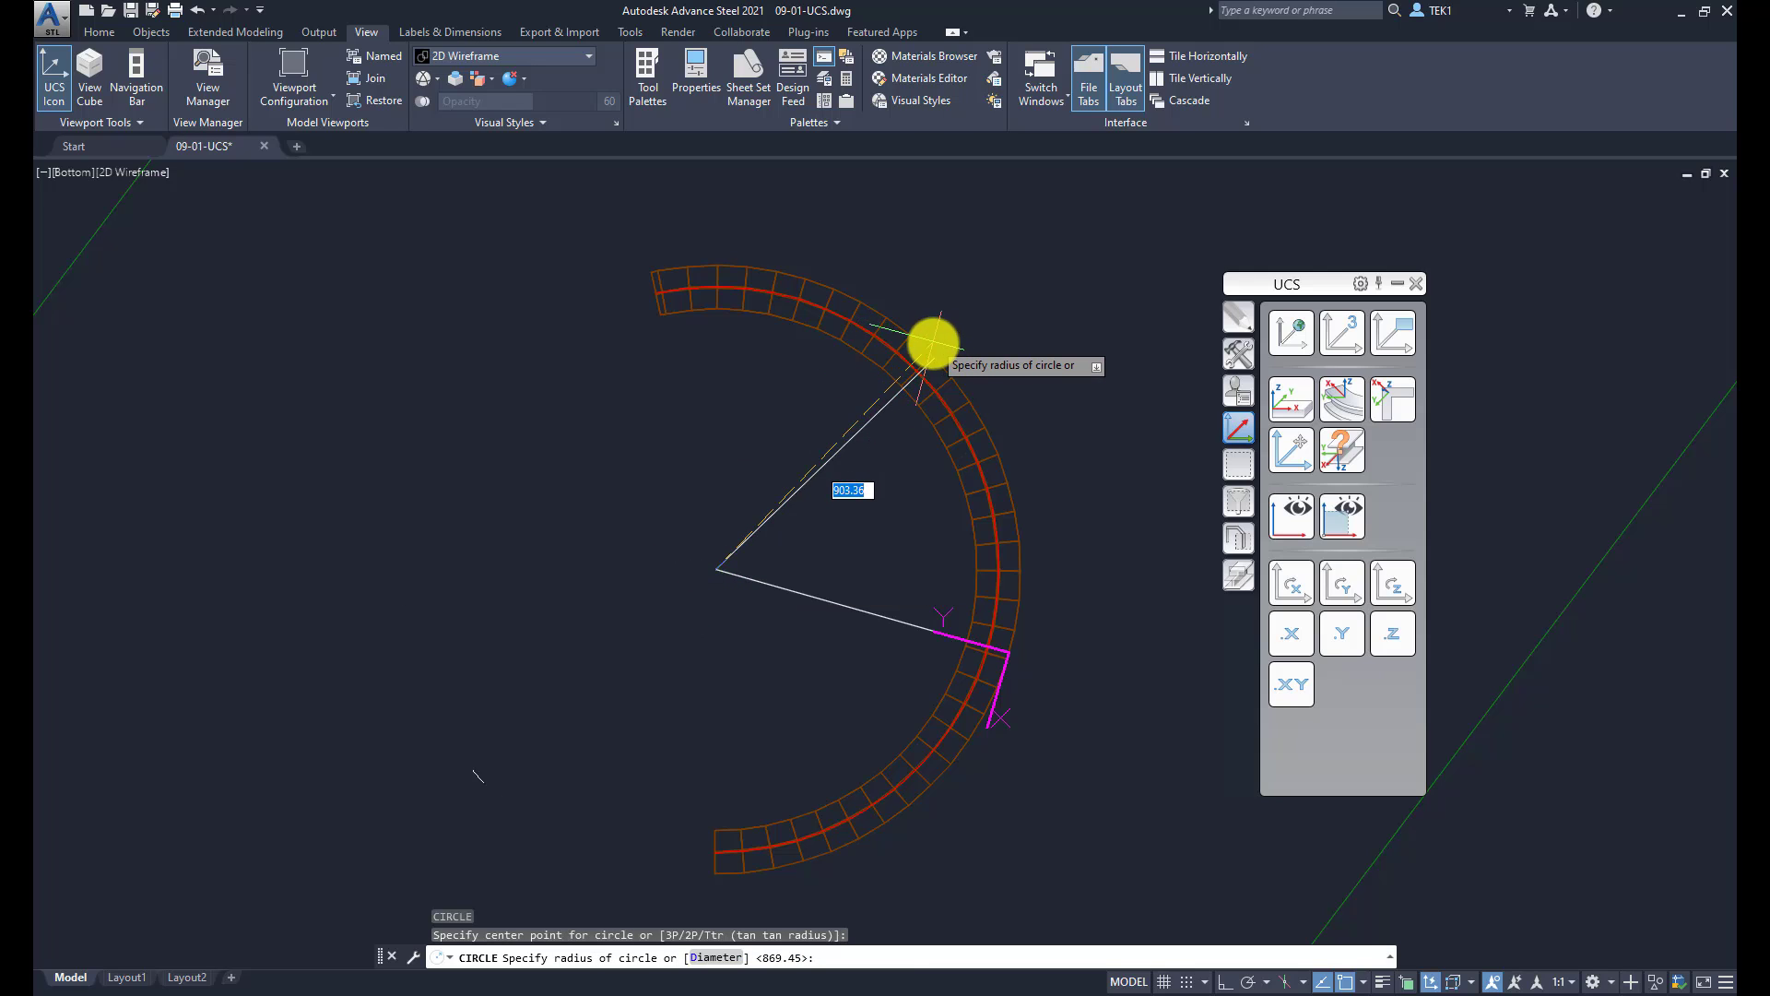
left_click(931, 343)
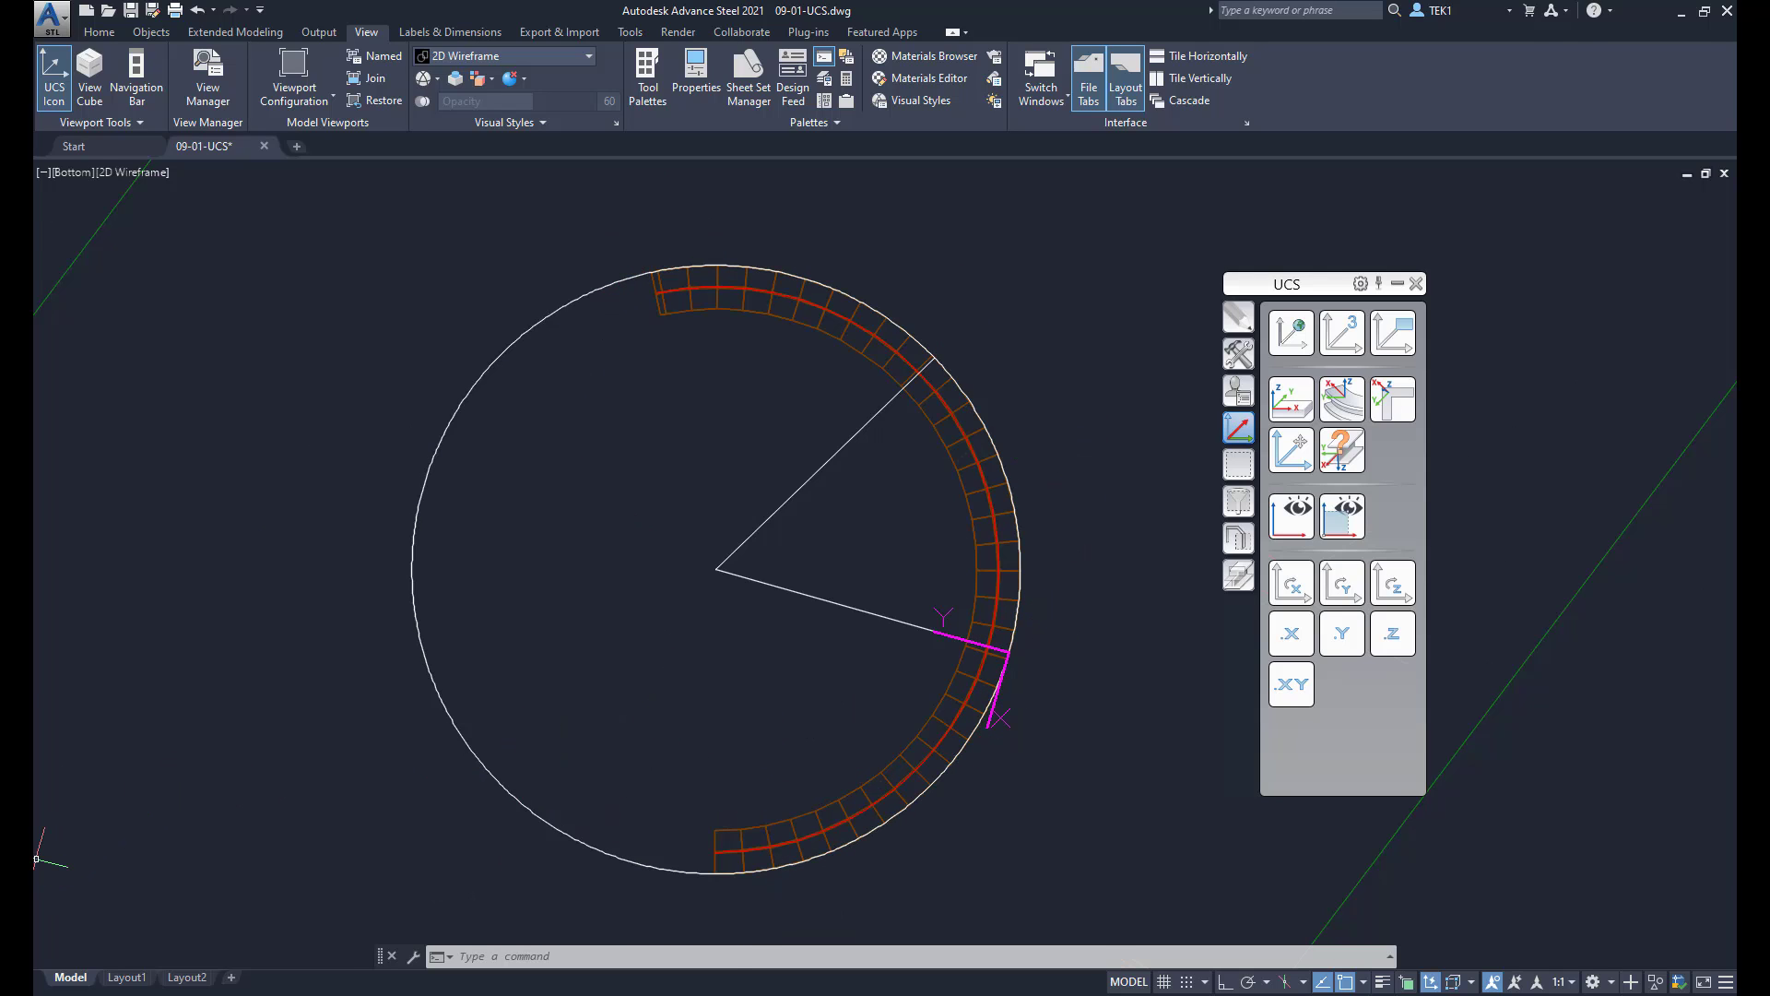
Create a bisector UCS at the wedge's base corner between the 20° angles, using the vertical edge as ridge and points on both adjoining base edges.
left_click(1386, 407)
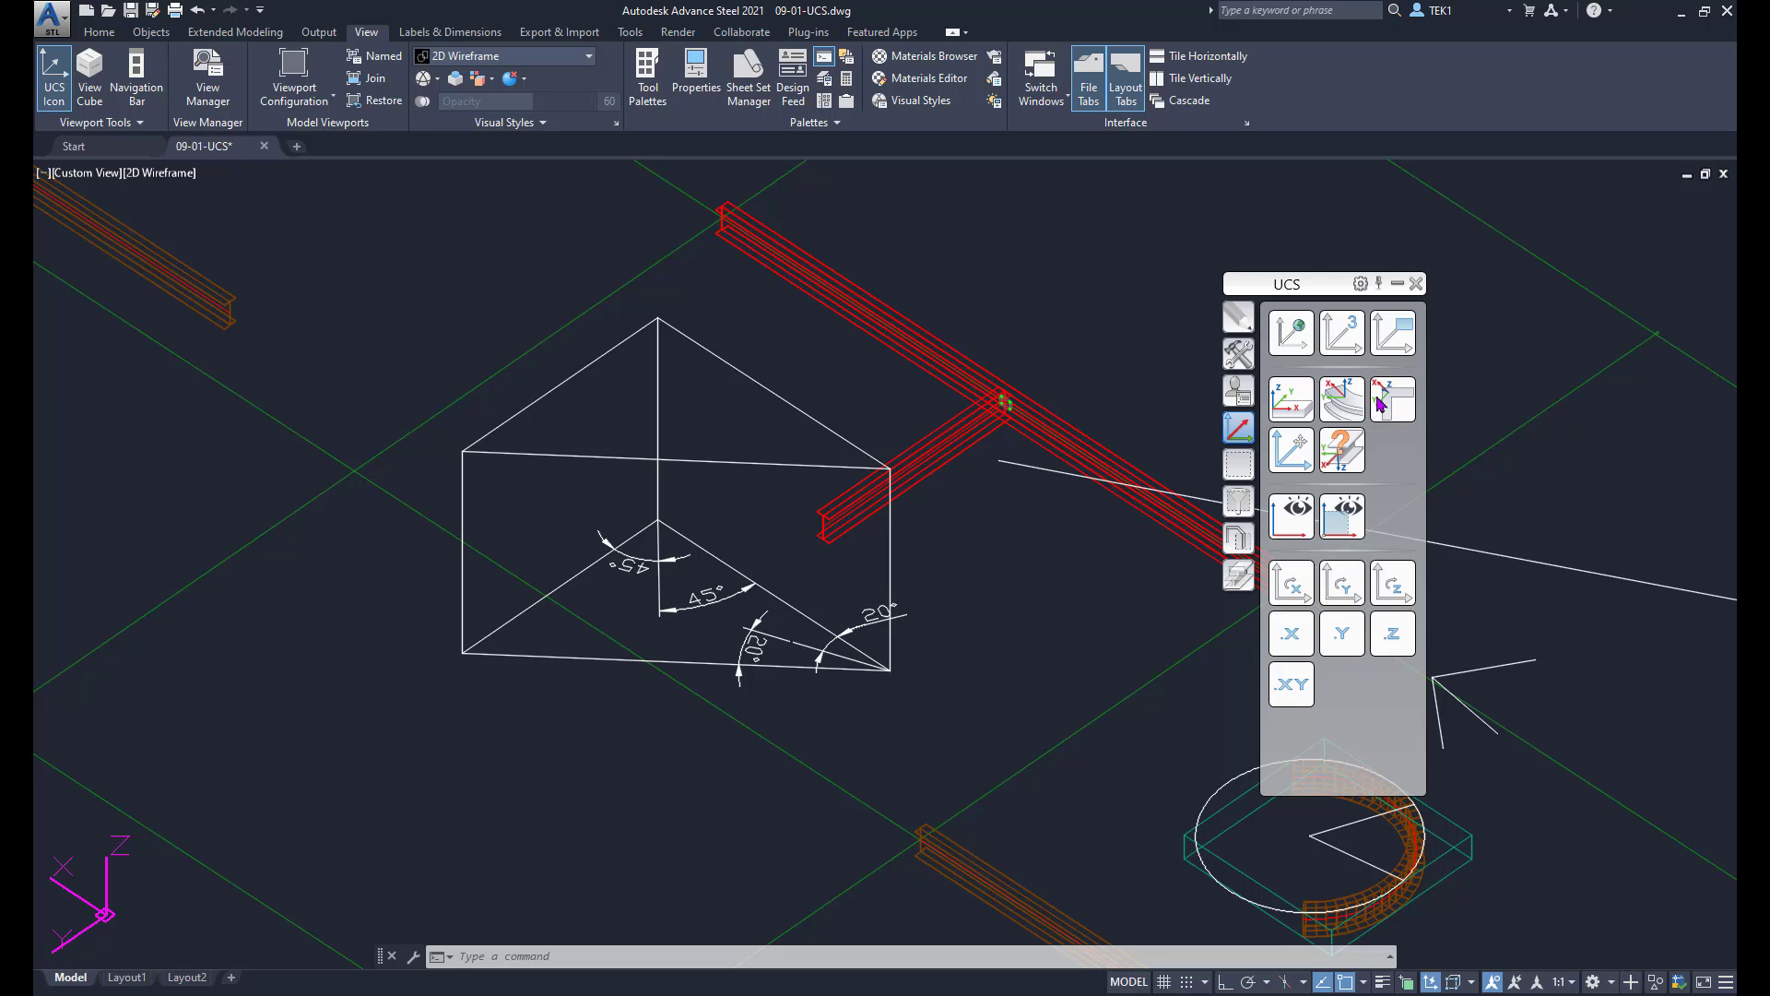
left_click(1381, 401)
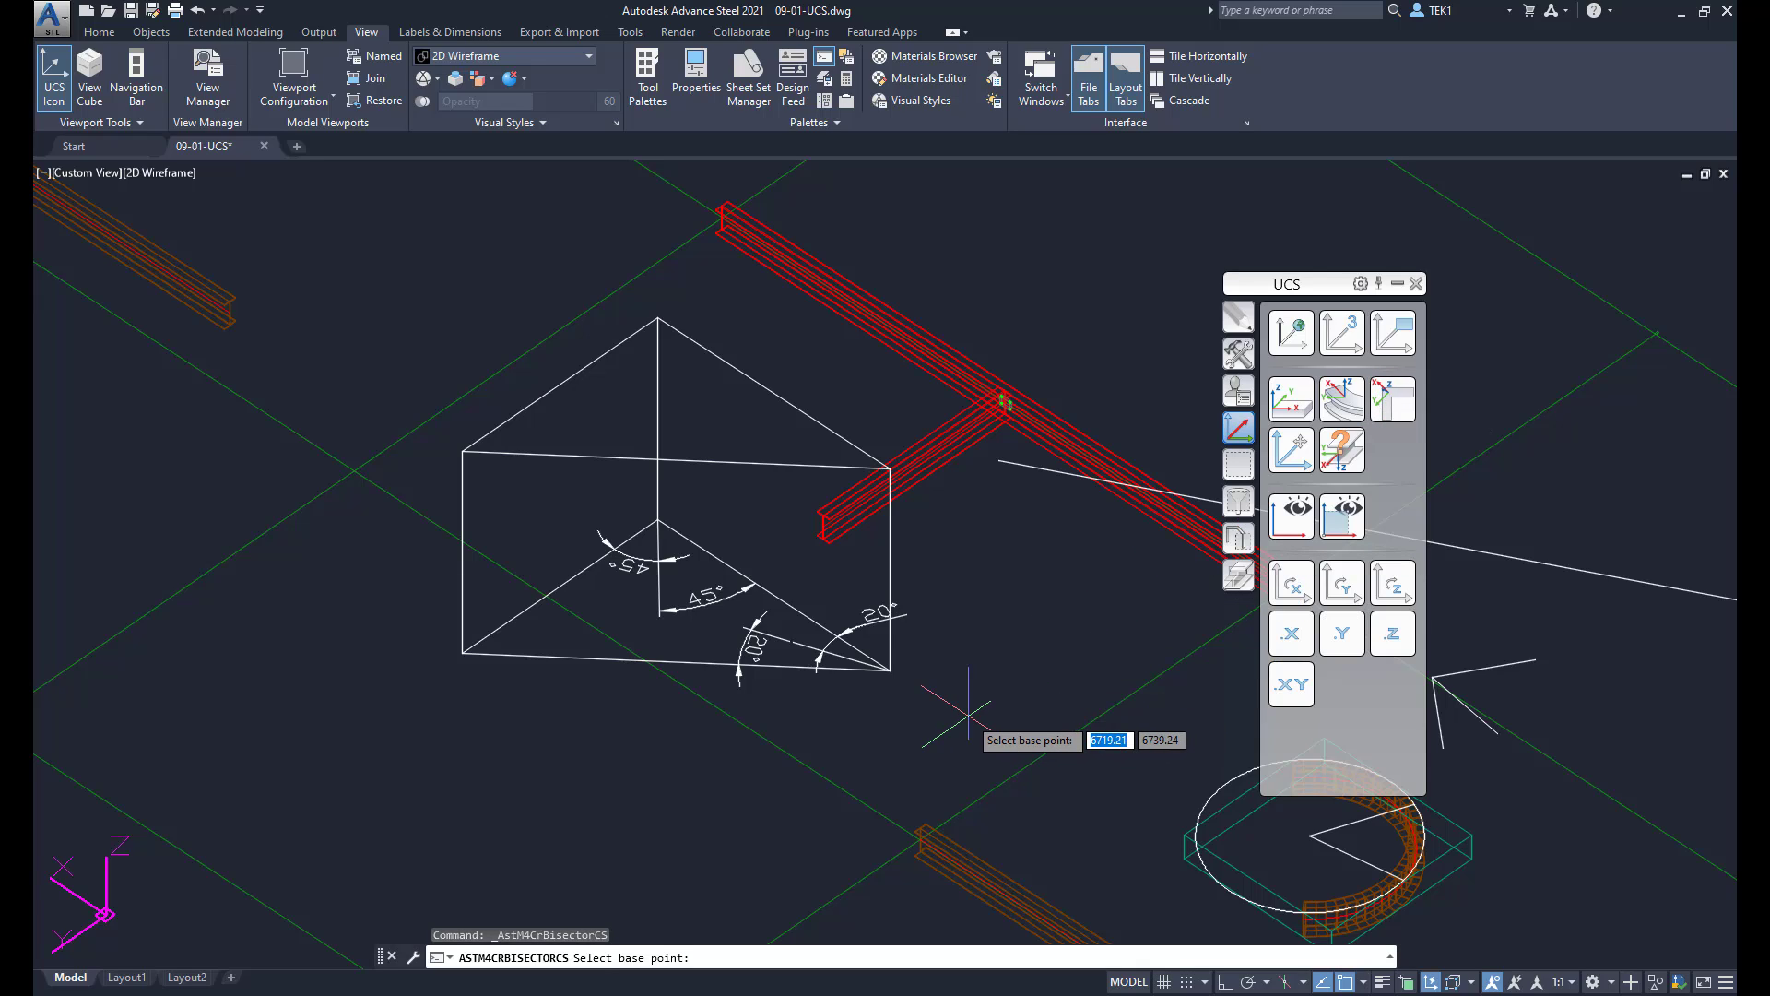
left_click(890, 671)
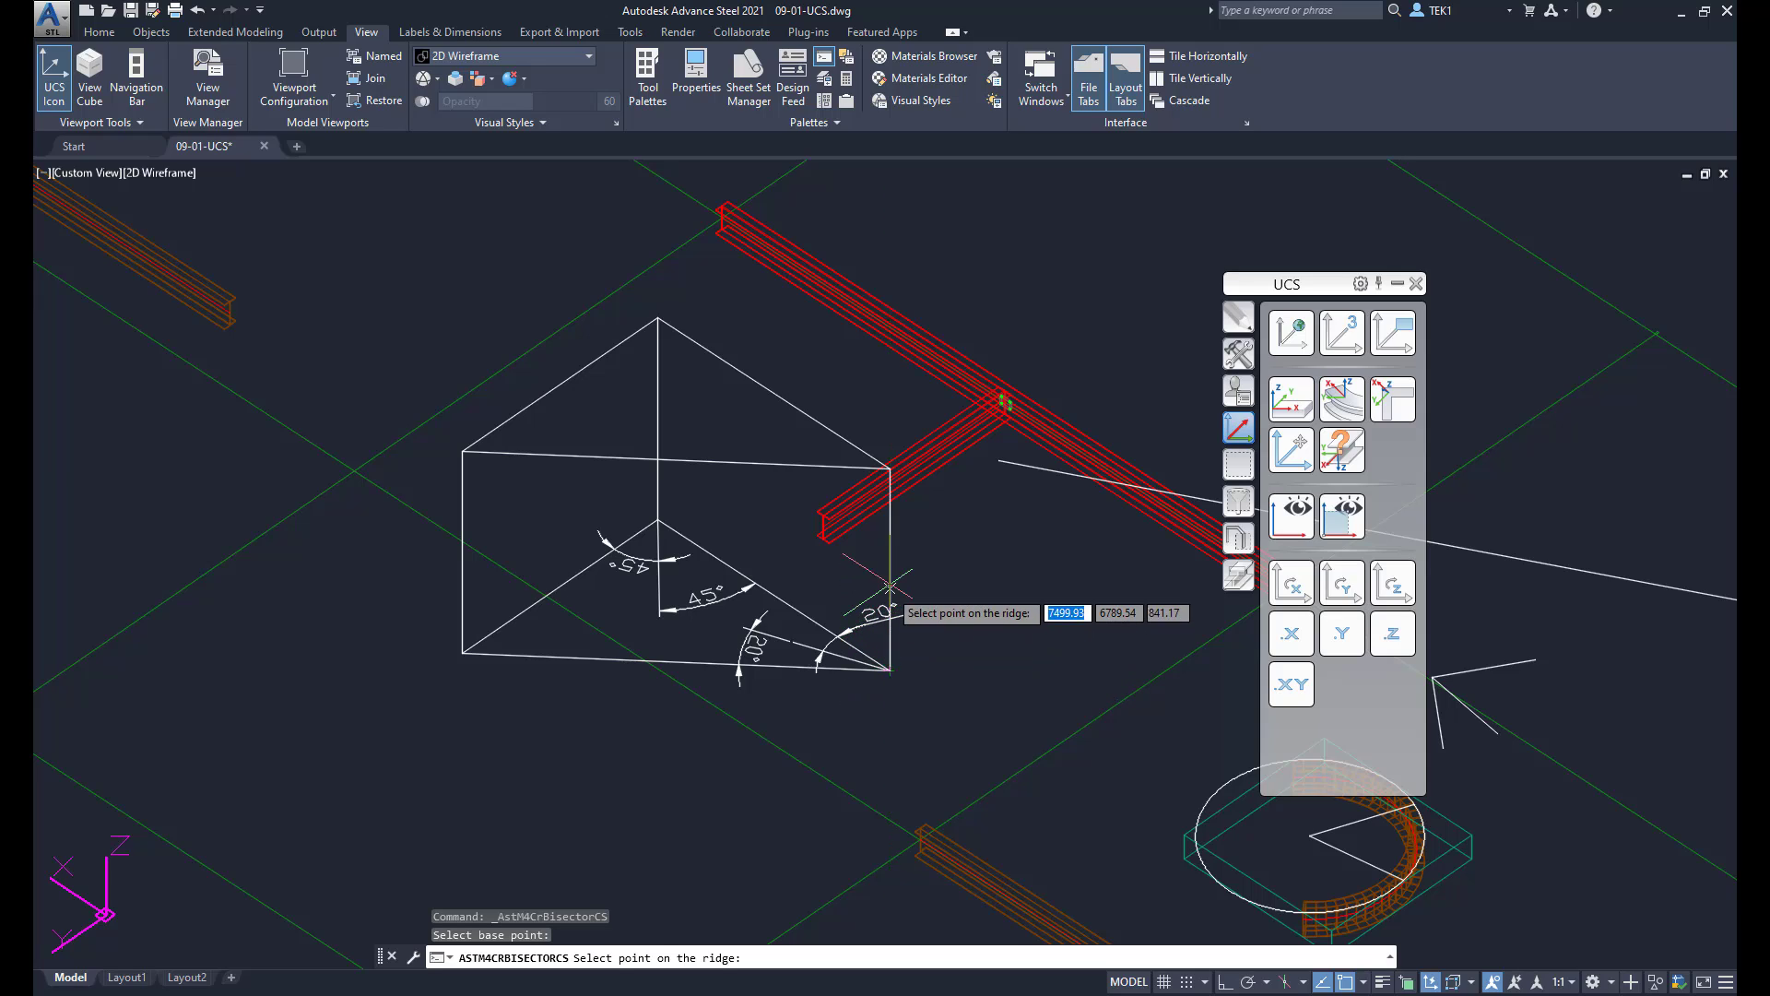
left_click(890, 544)
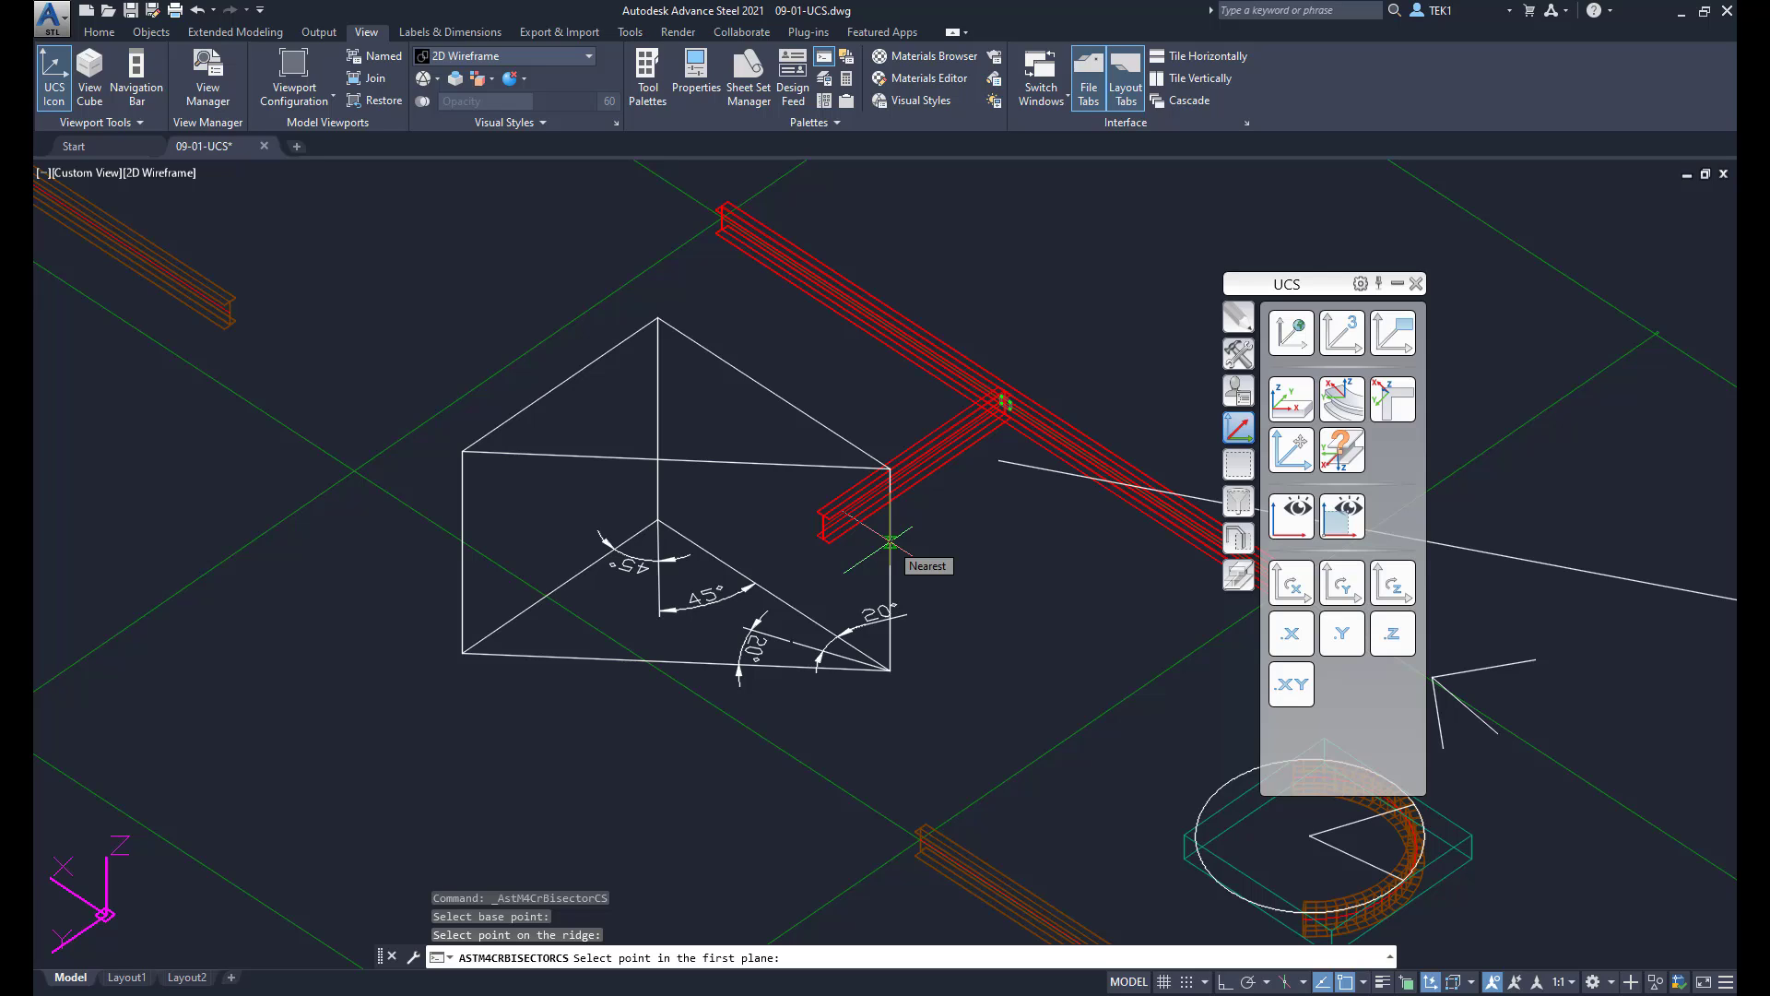
left_click(684, 661)
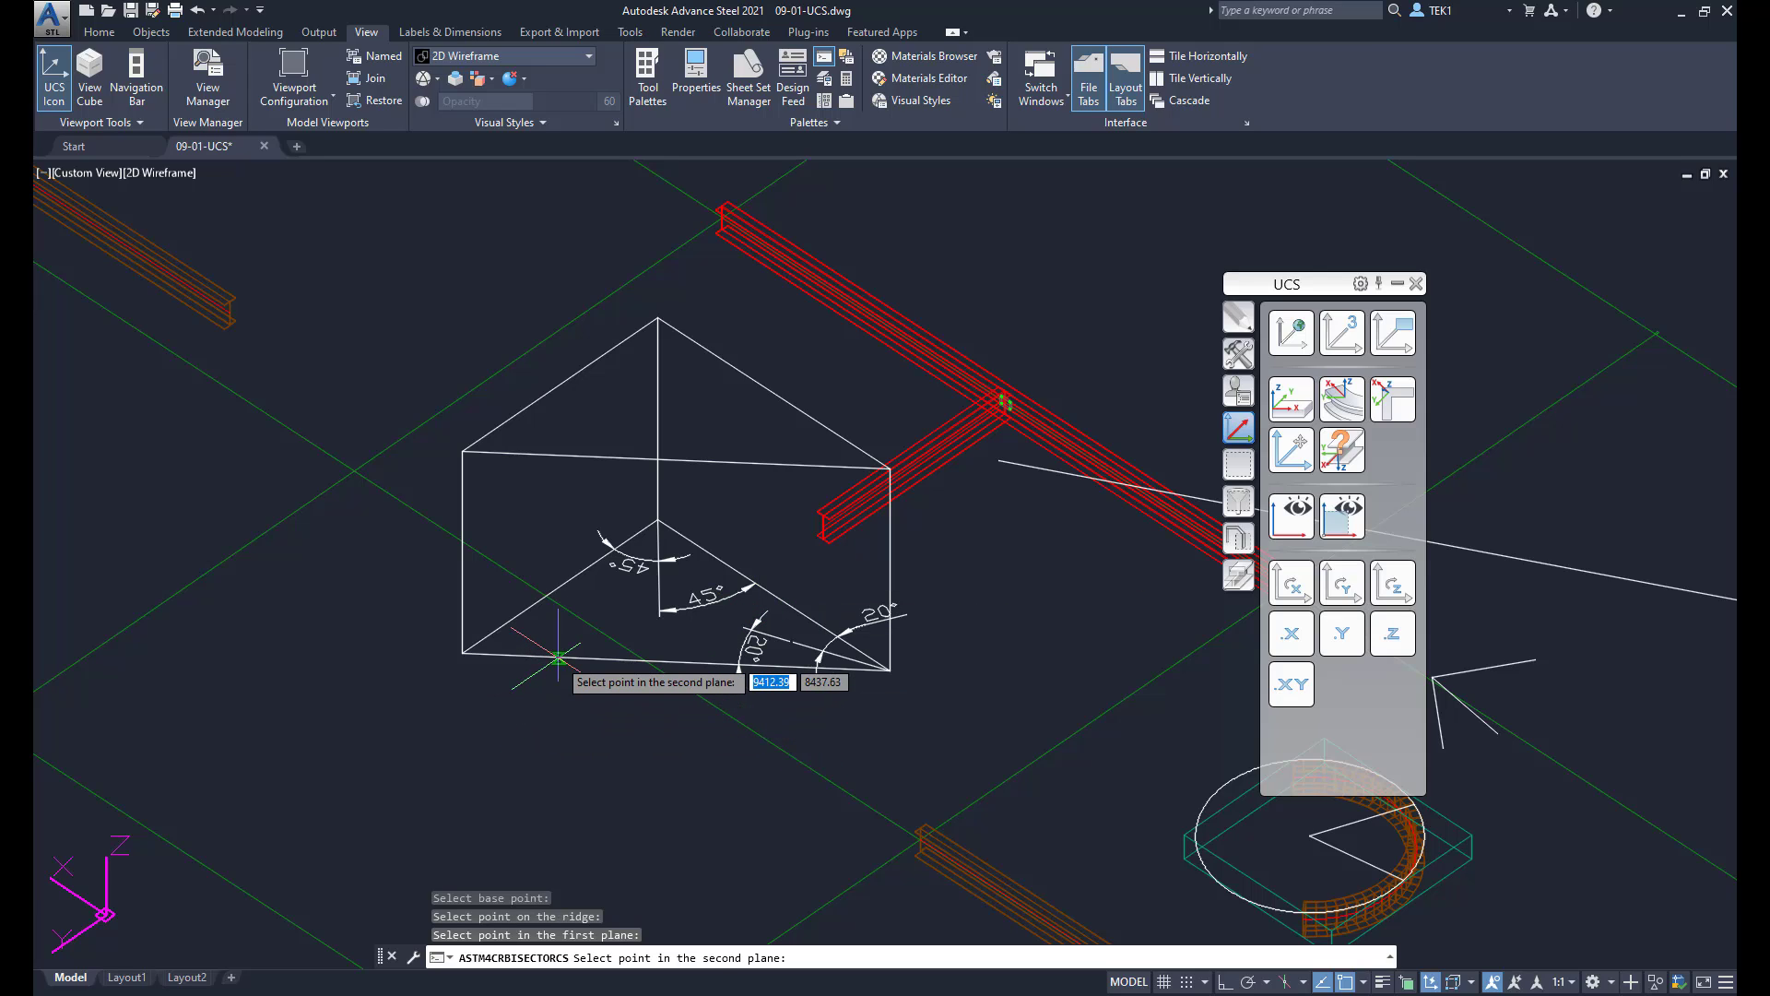
left_click(743, 588)
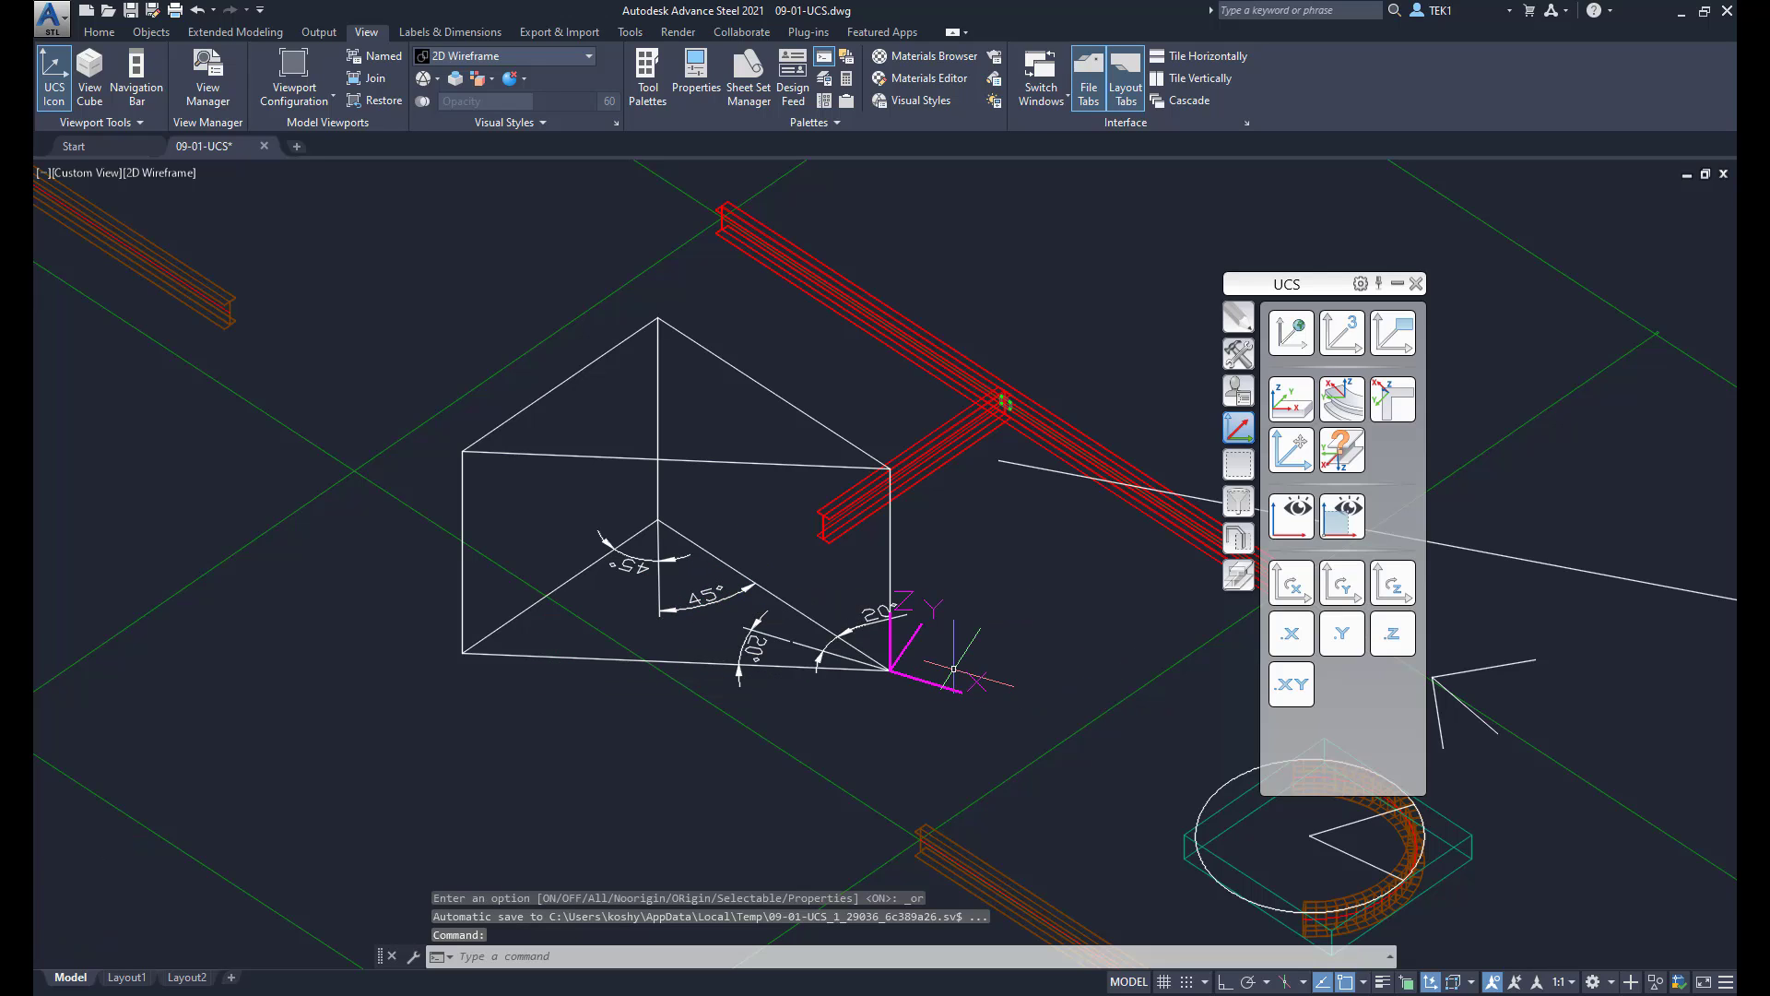
Create a bisector UCS at the wedge's base corner between the 45° angles, with the vertical edge as ridge and points on both adjoining base edges.
scroll(952, 667, "up", 2)
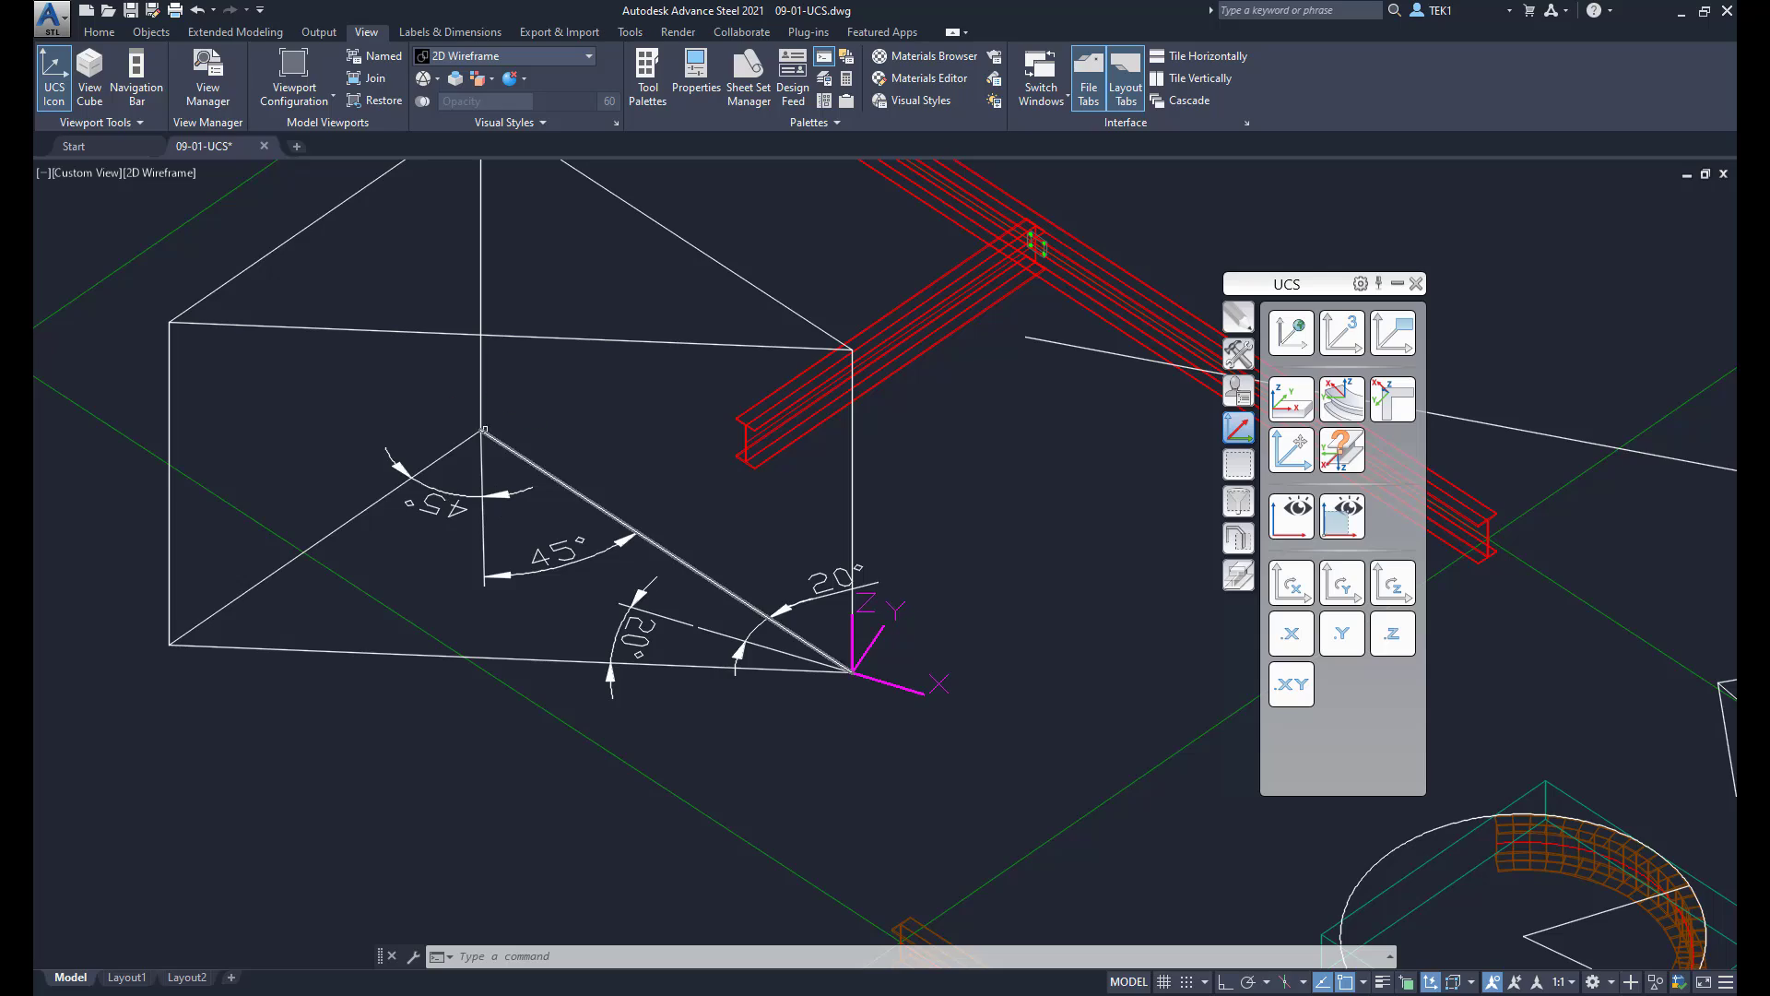
middle_click_drag(645, 544, 867, 482, "shift")
middle_click_drag(1152, 646, 1240, 549)
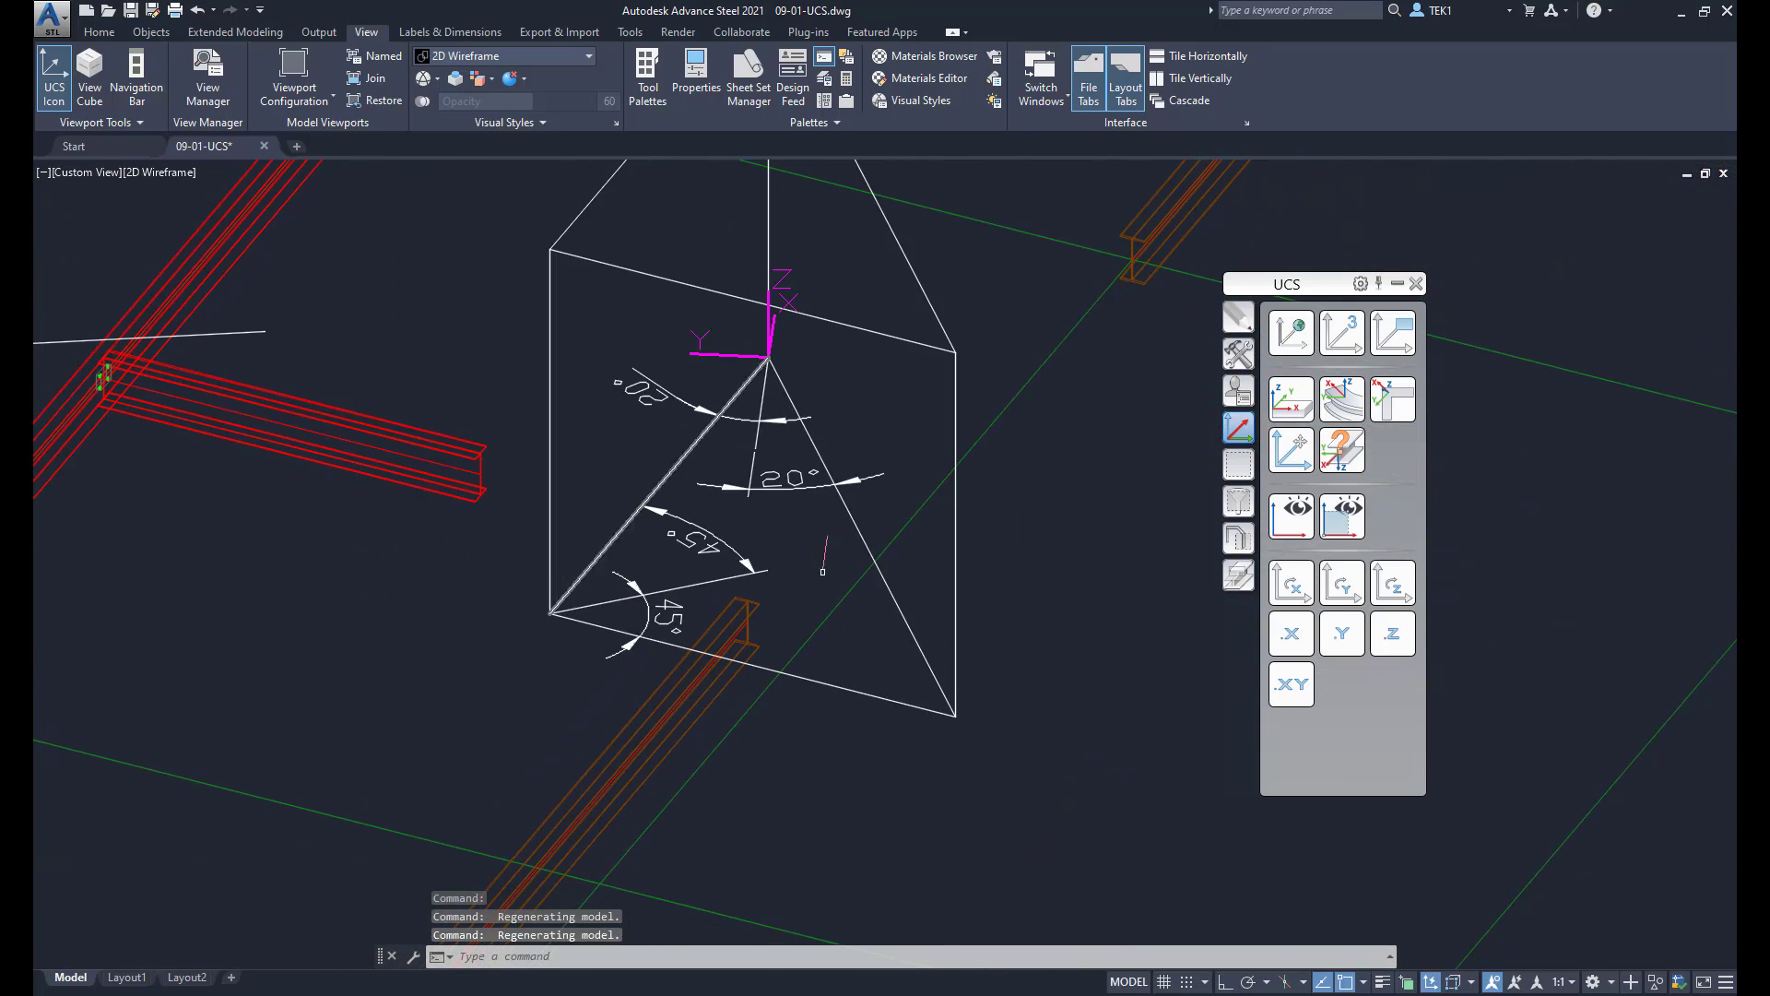
left_click(1392, 398)
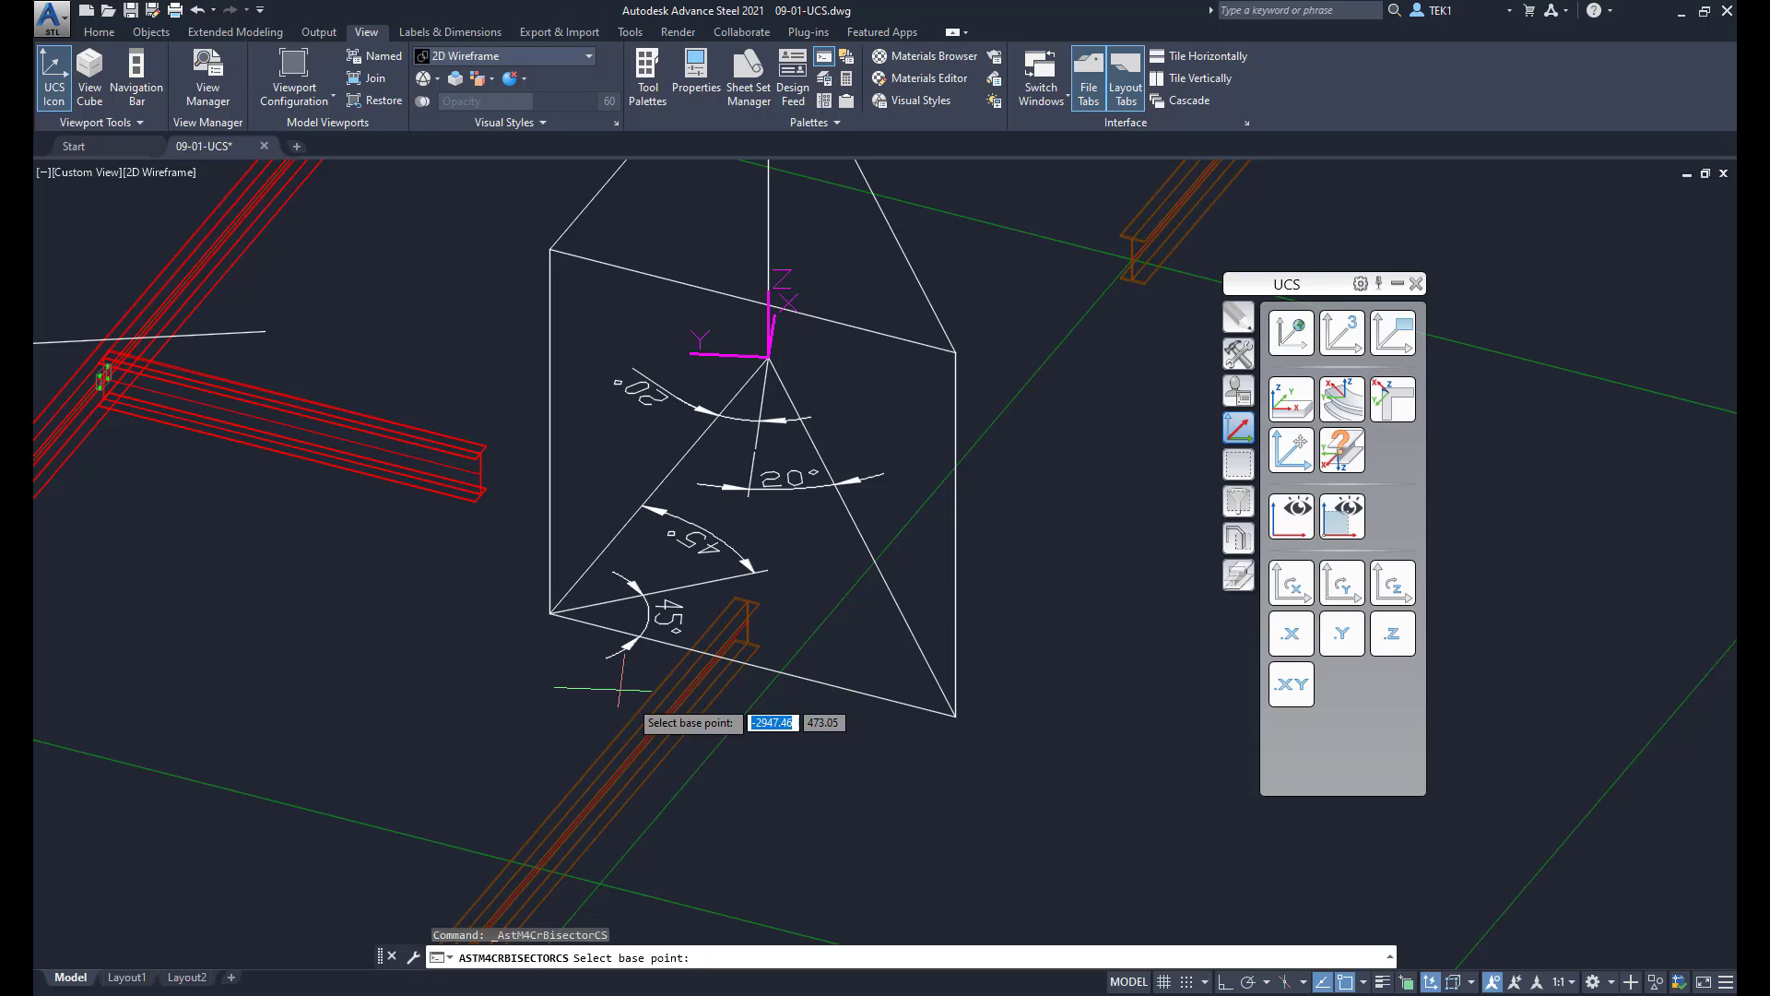
left_click(552, 610)
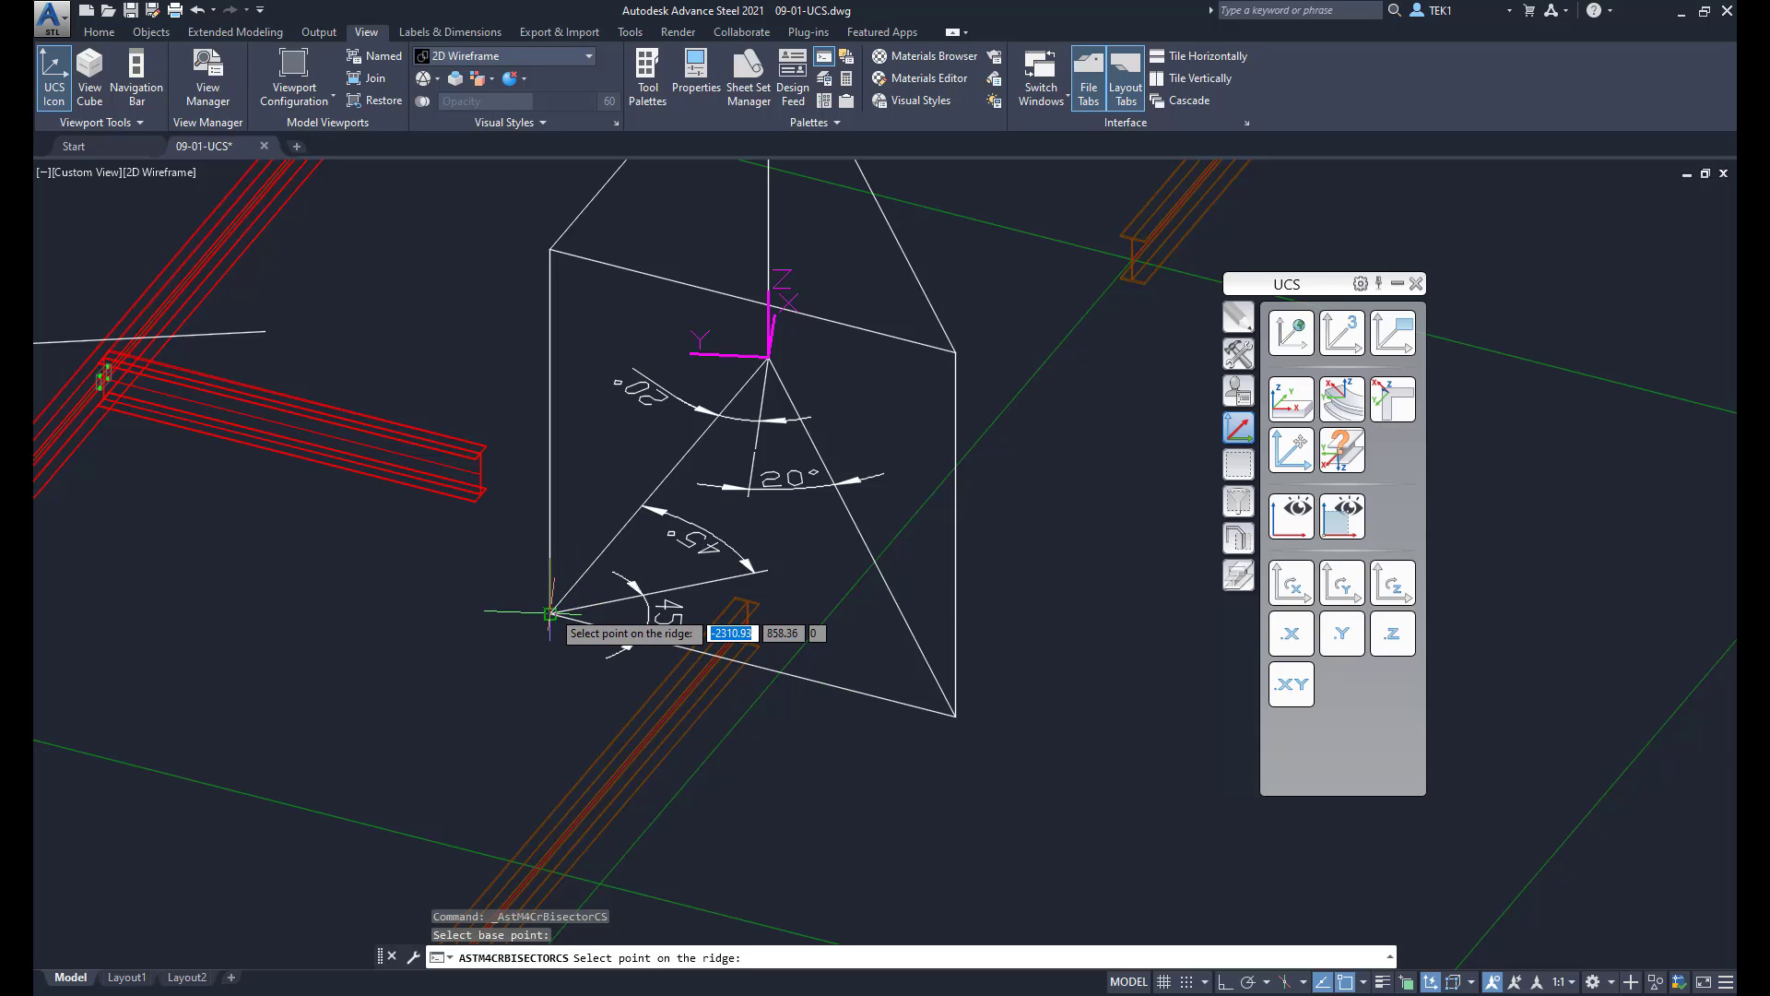
left_click(550, 452)
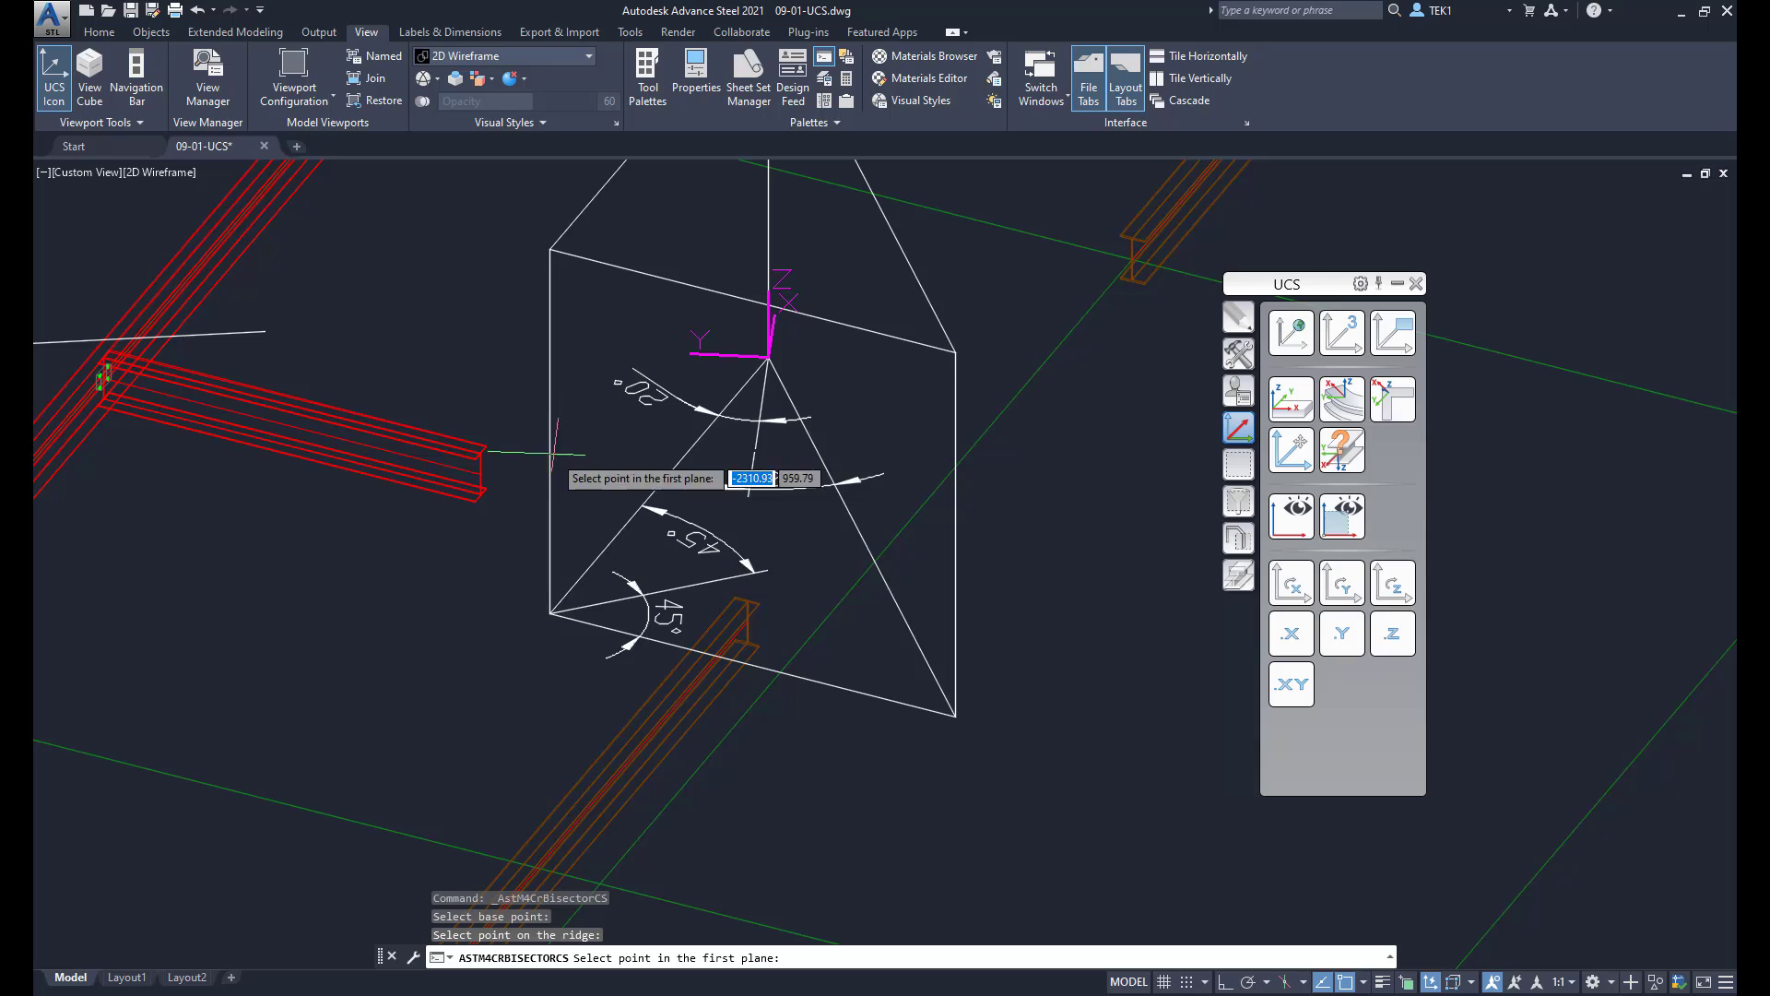
left_click(820, 684)
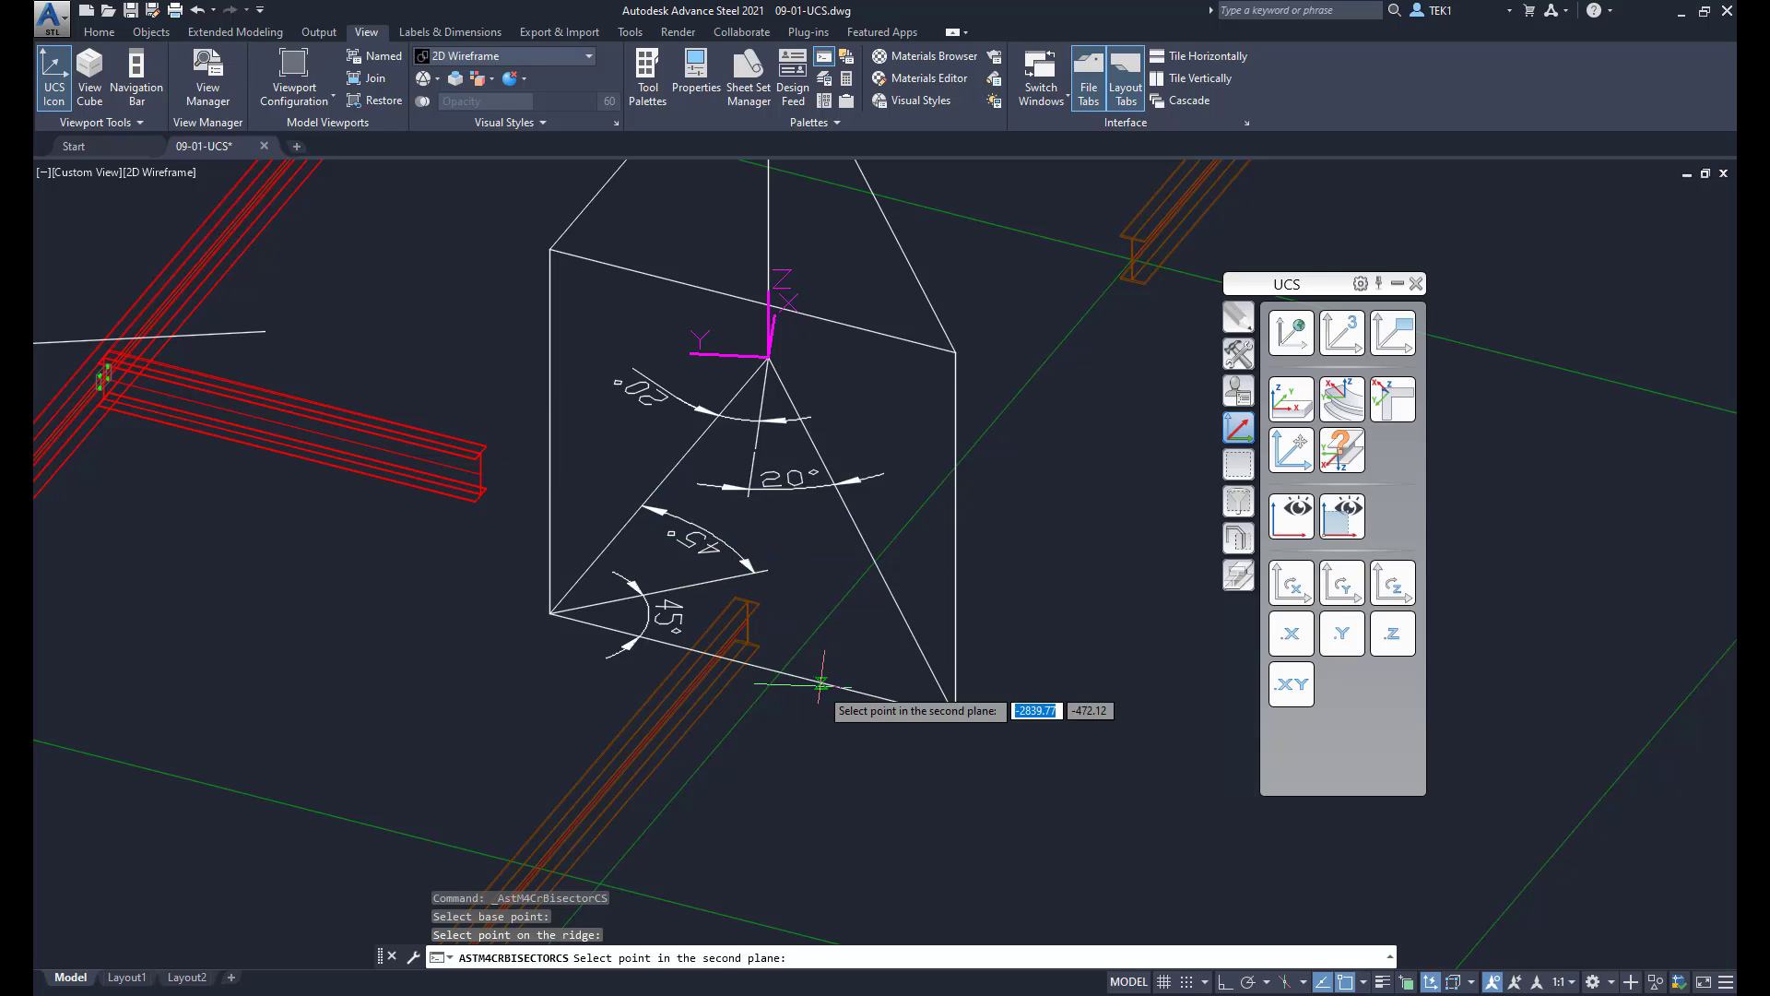
left_click(680, 470)
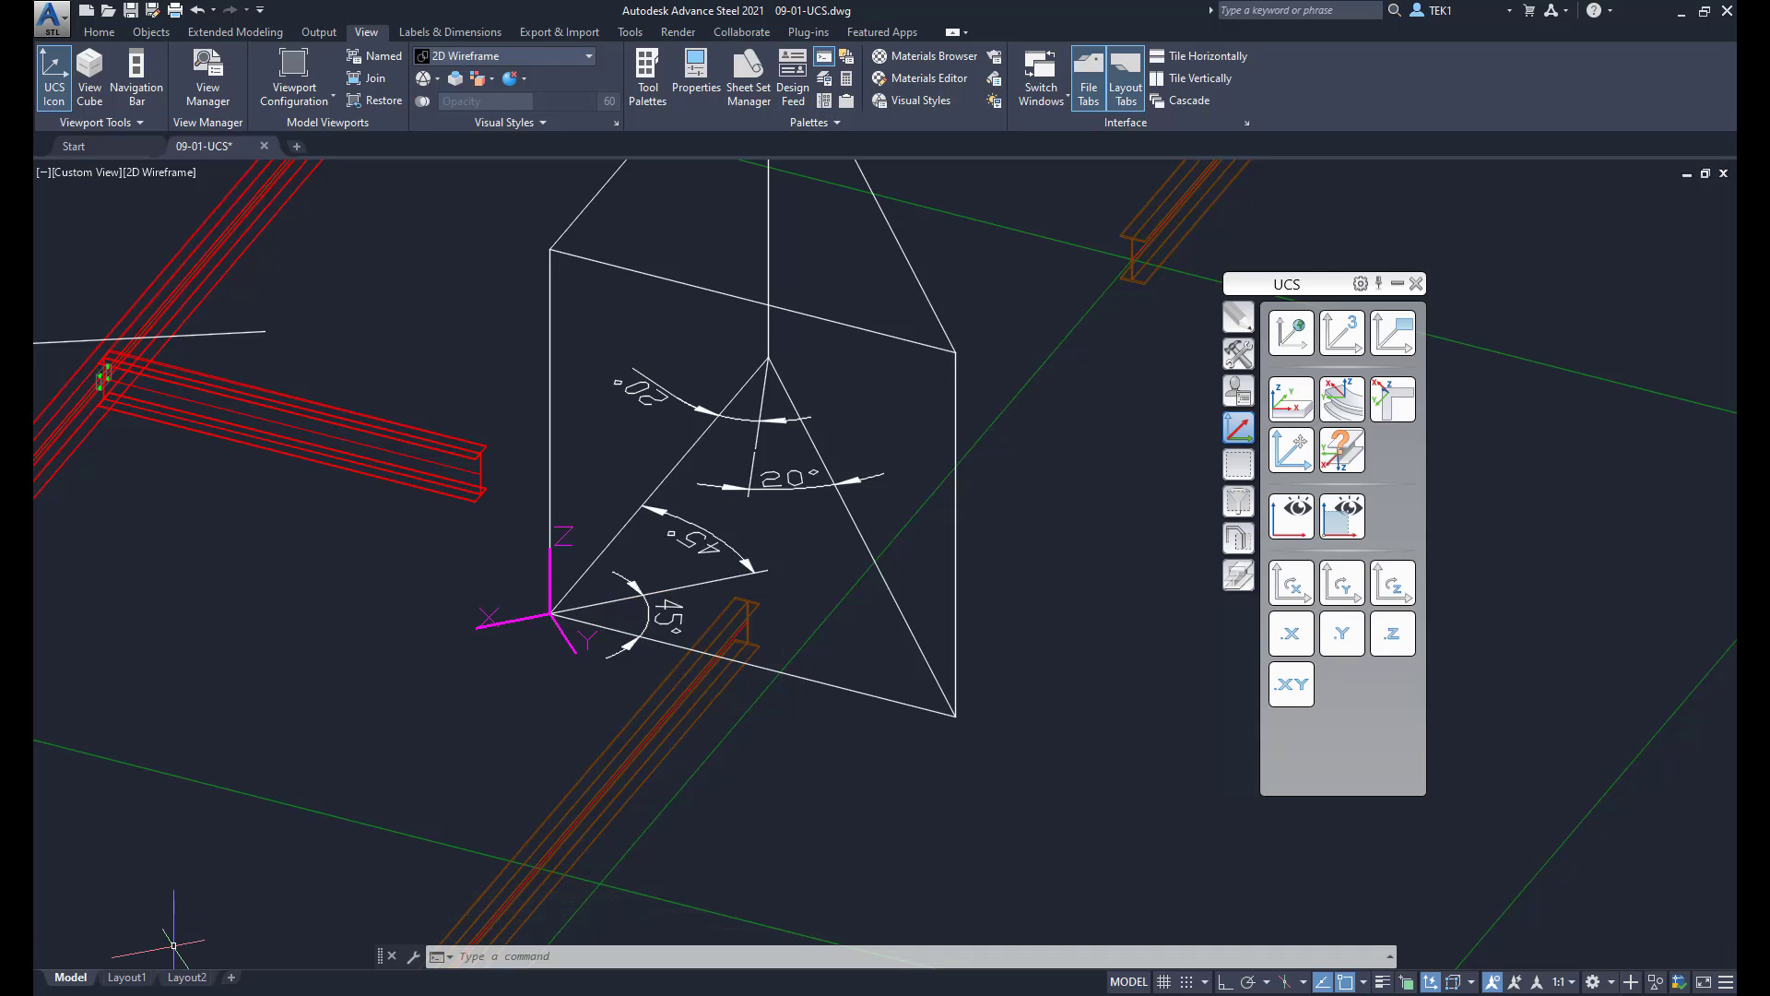
Try relocating the UCS origin to a point on the wedge's rear-left top edge with the Origin option.
middle_click_drag(42, 912, 981, 470, "shift")
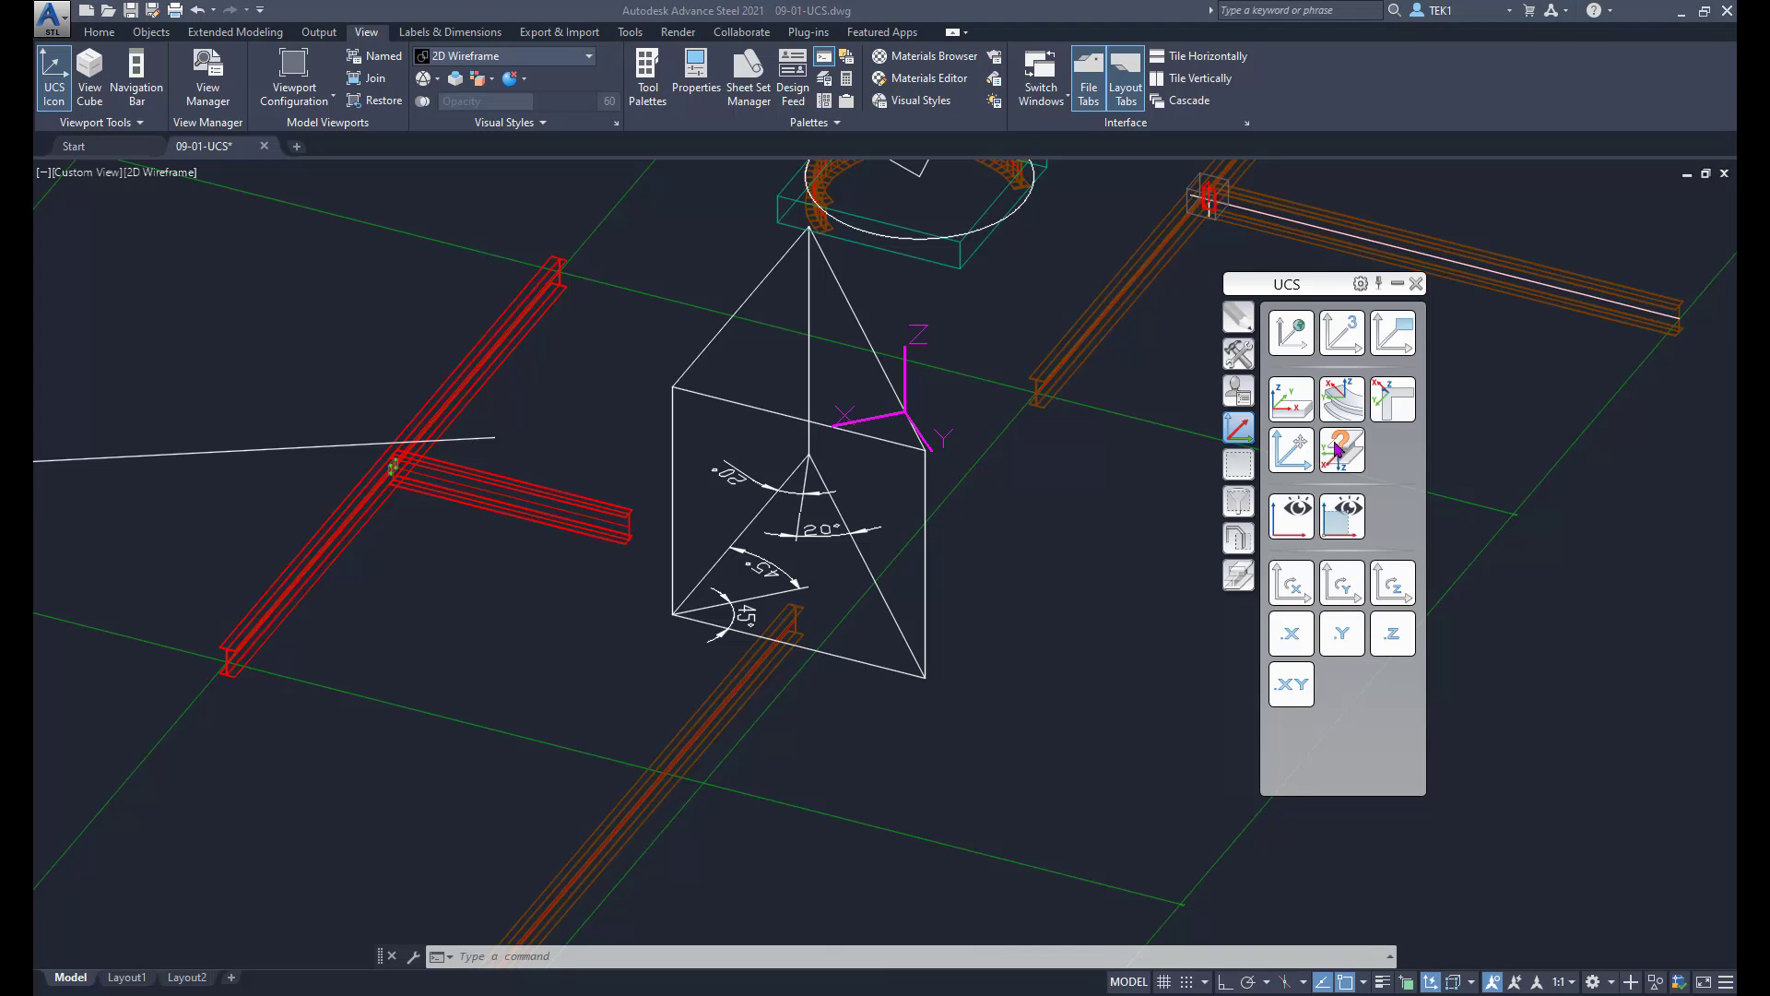
left_click(1288, 454)
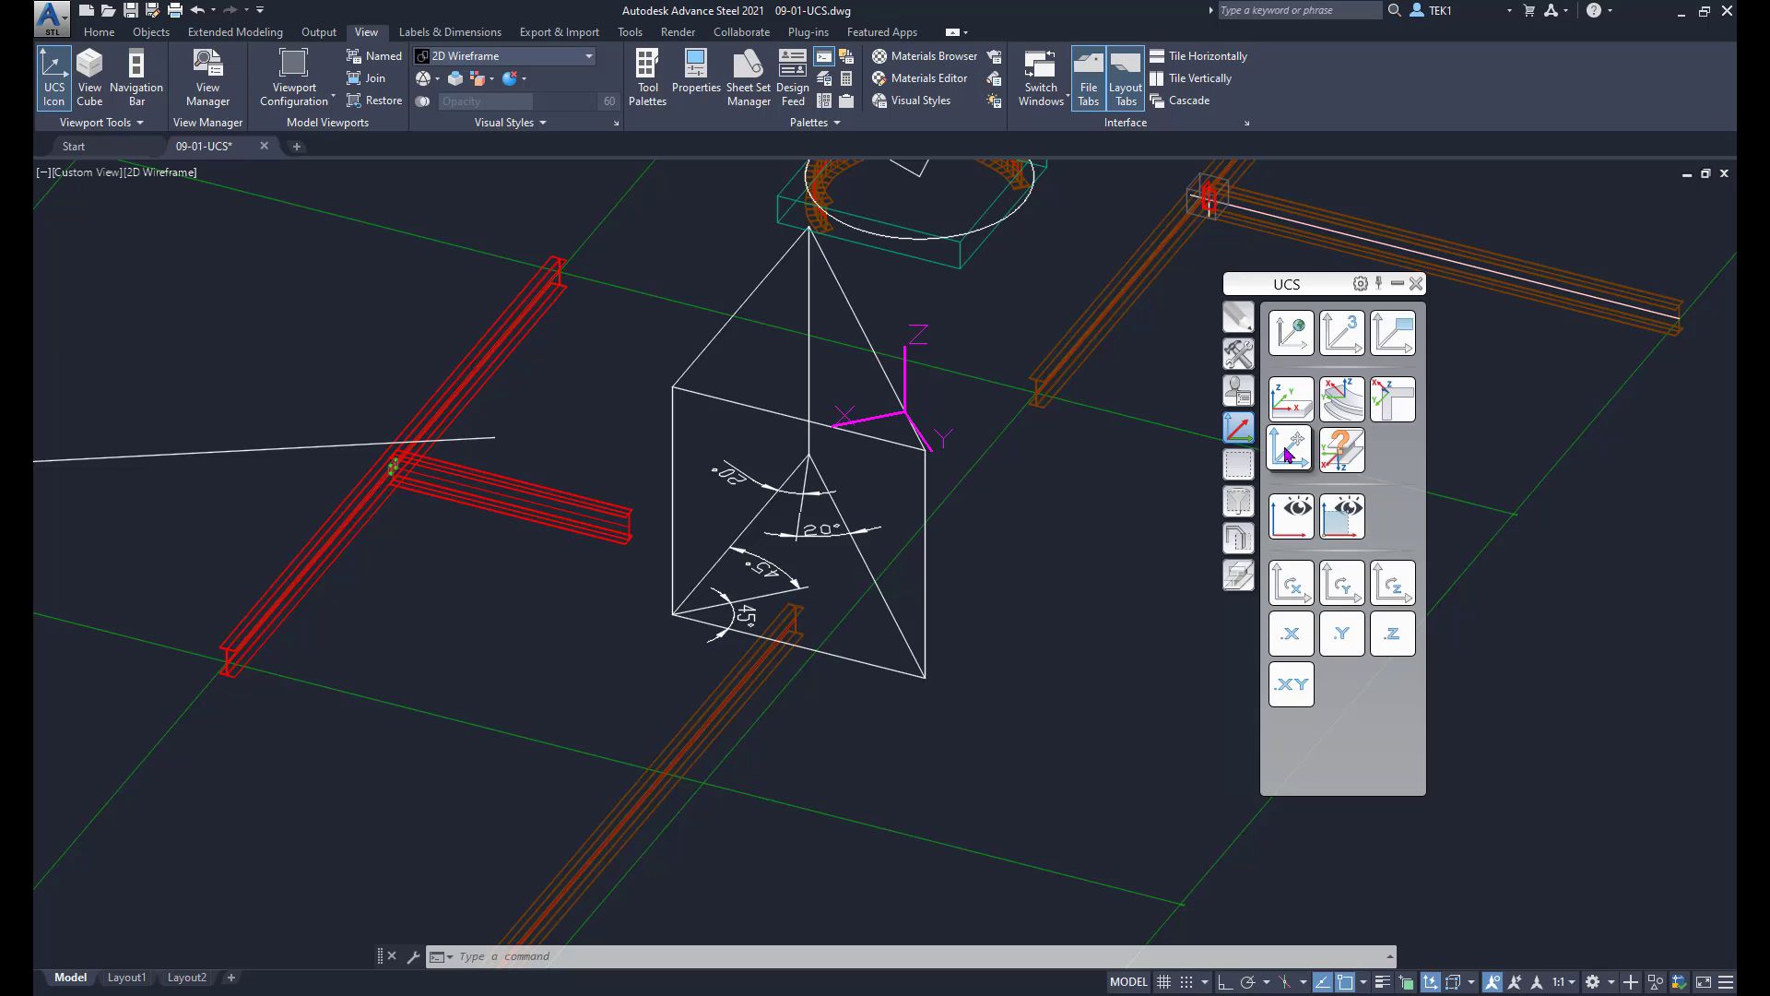
left_click(1289, 454)
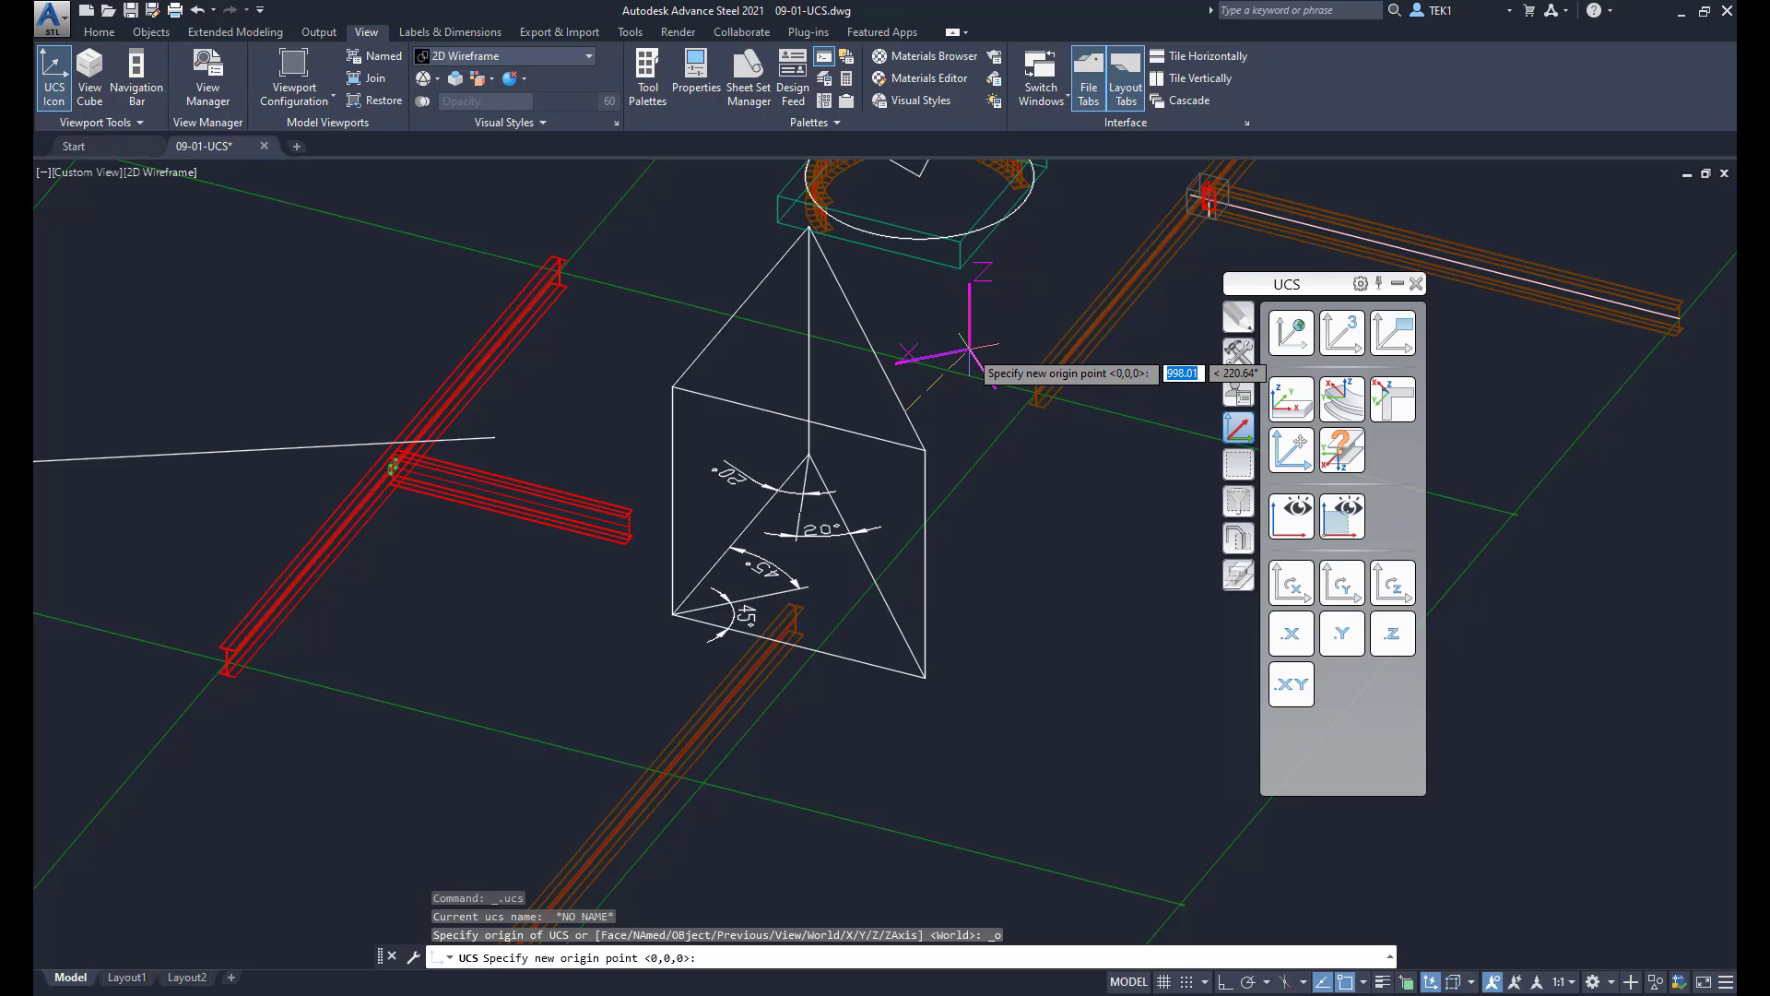
left_click(702, 348)
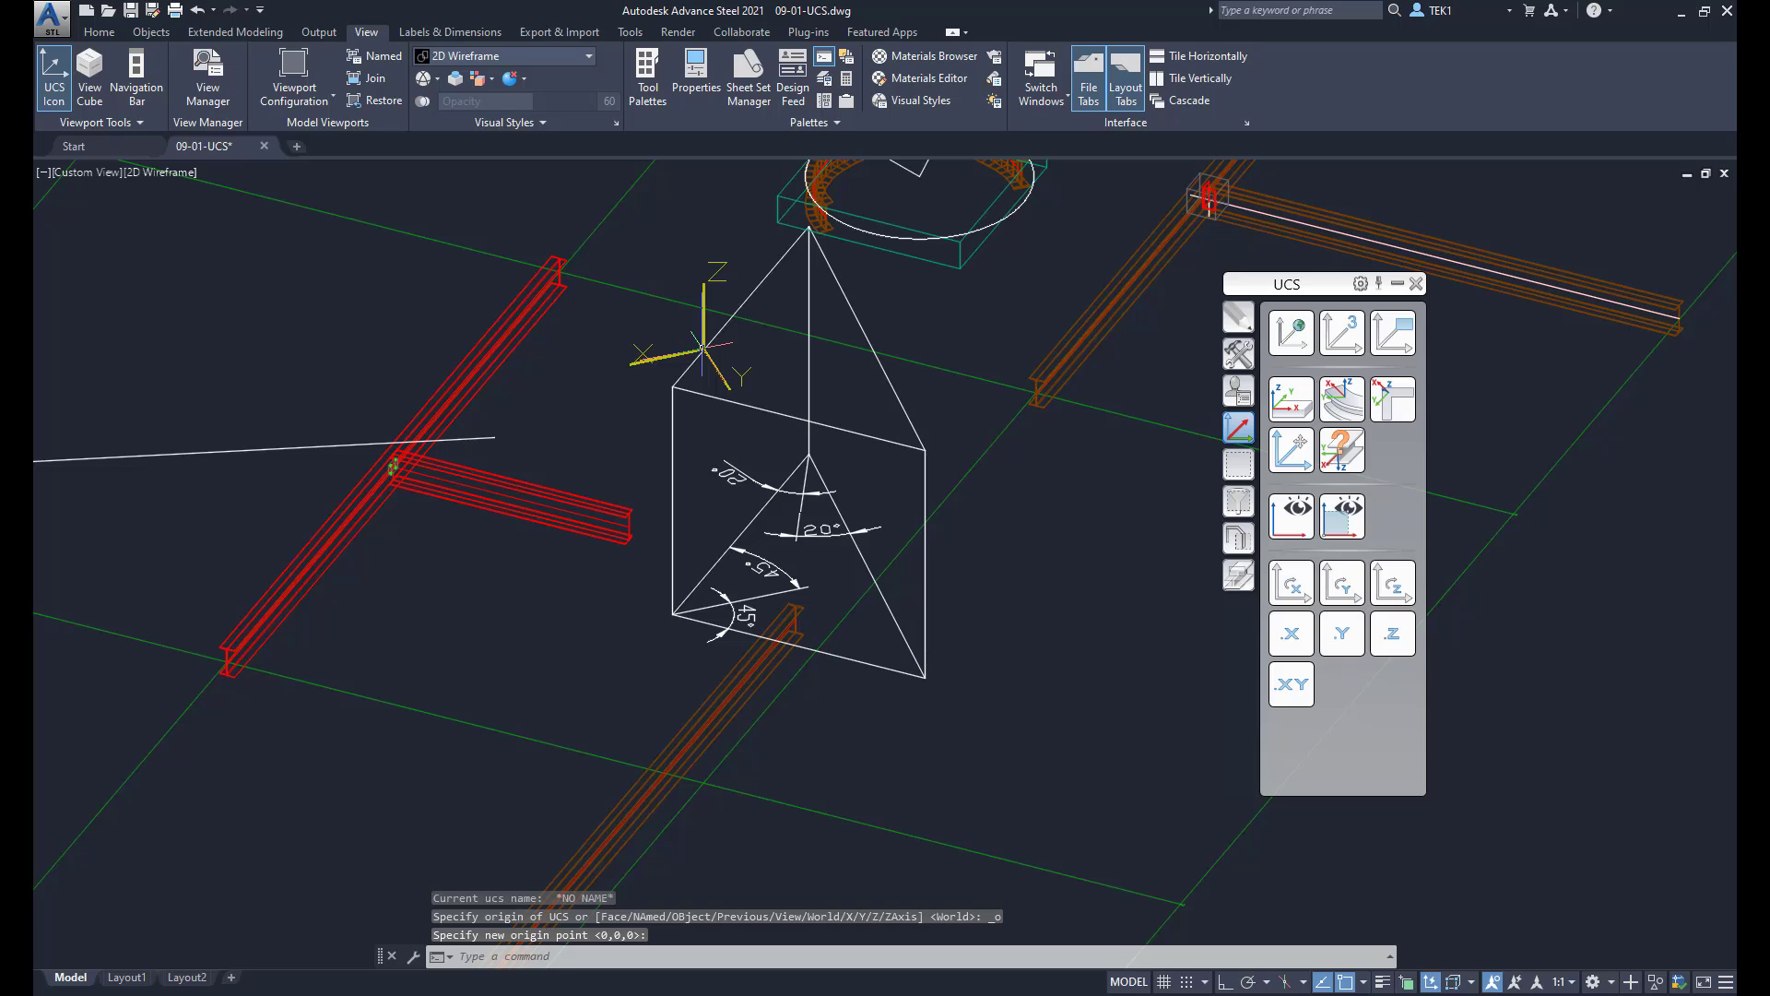
left_click_drag(703, 349, 980, 470)
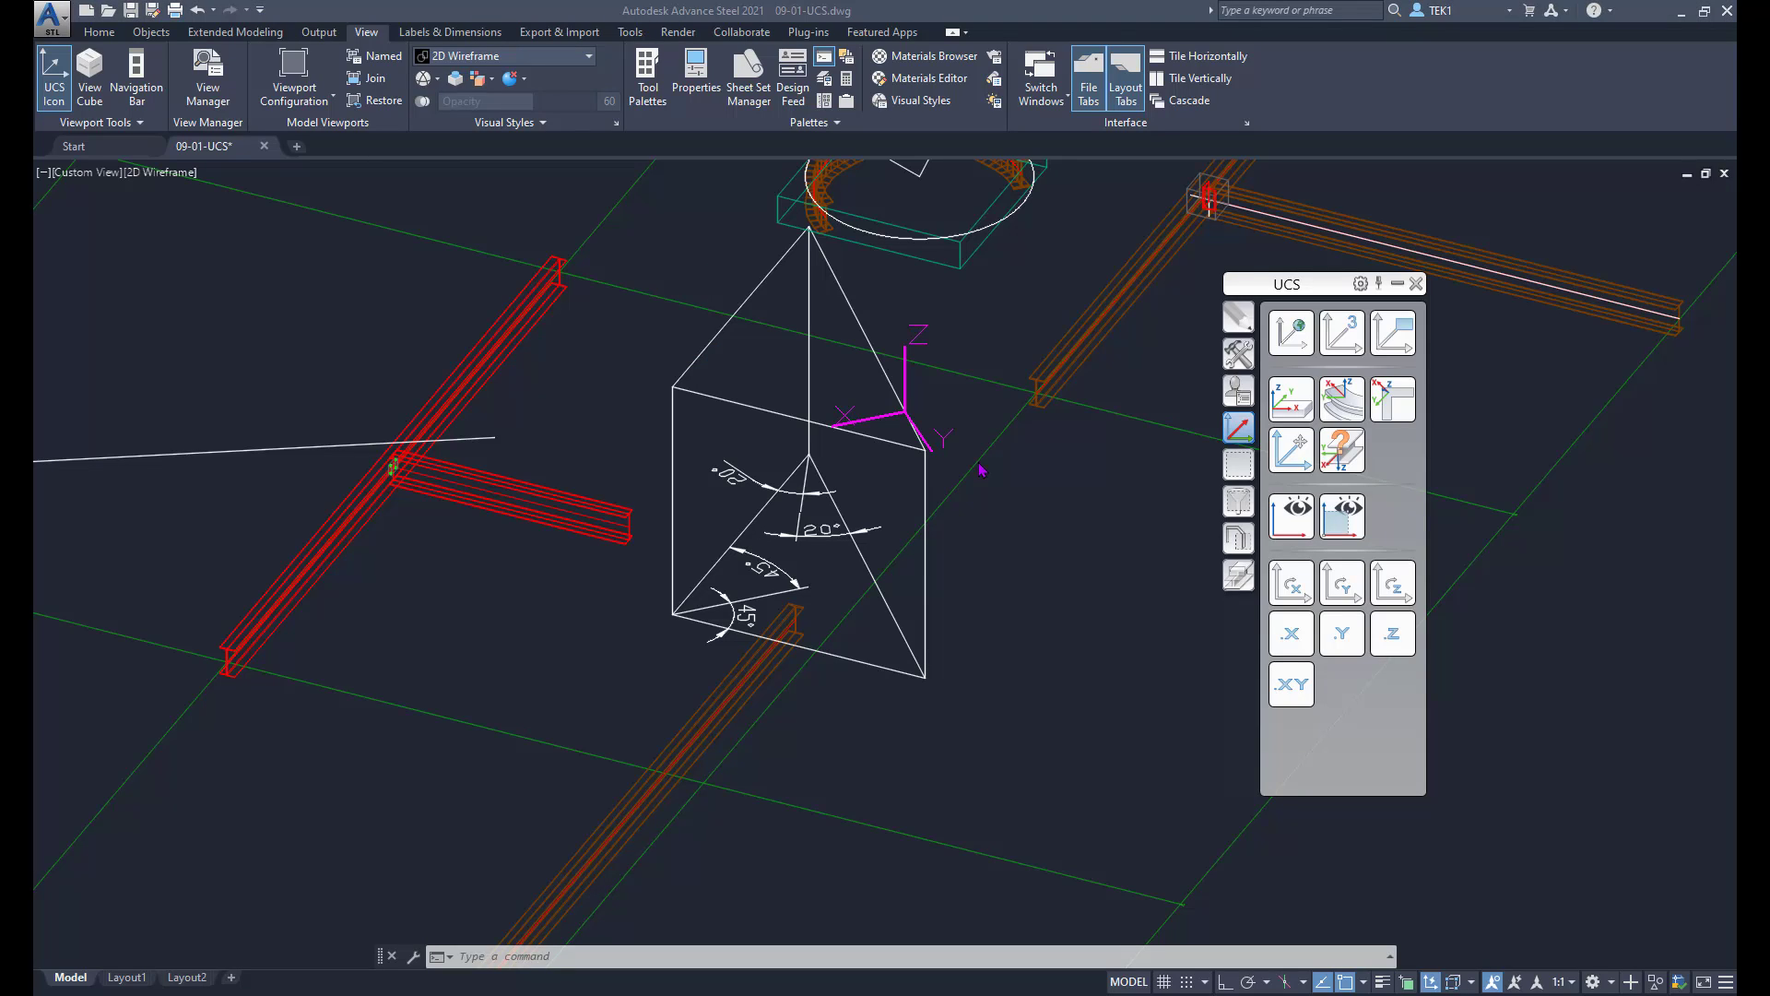
Move the UCS origin onto the wedge's rear-left top edge and then to two points along its front top edge, keeping the axis directions.
left_click(1289, 450)
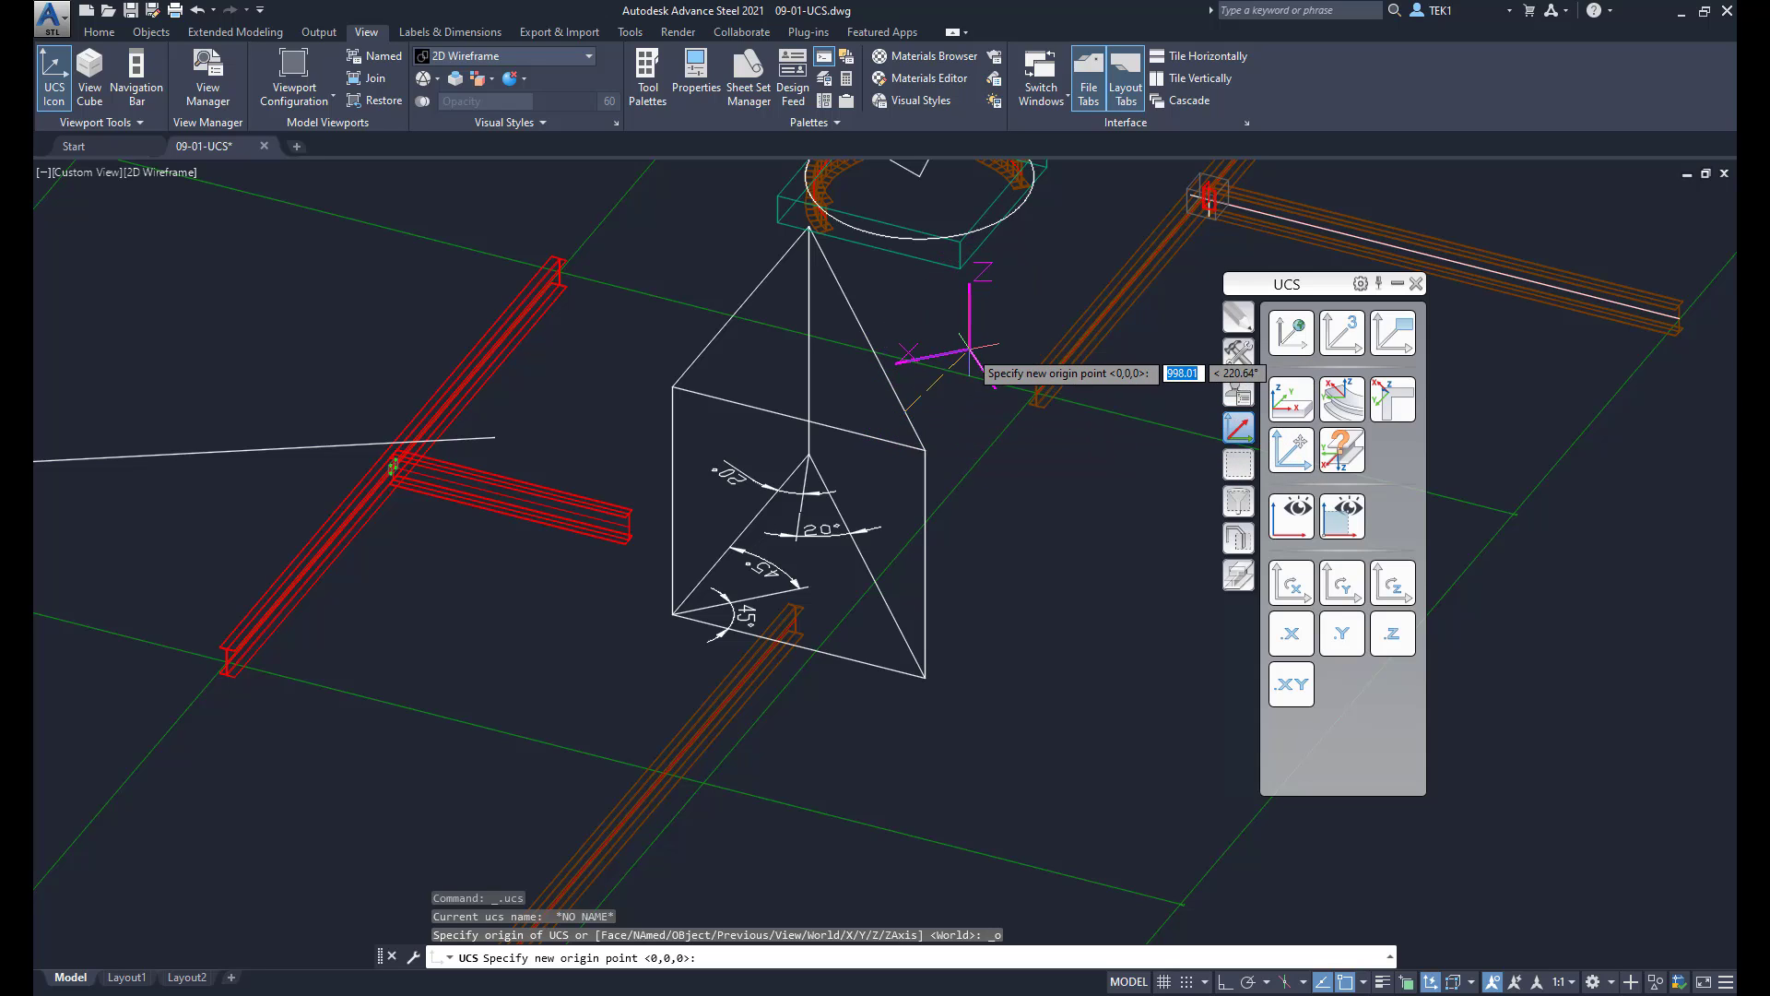
left_click(702, 349)
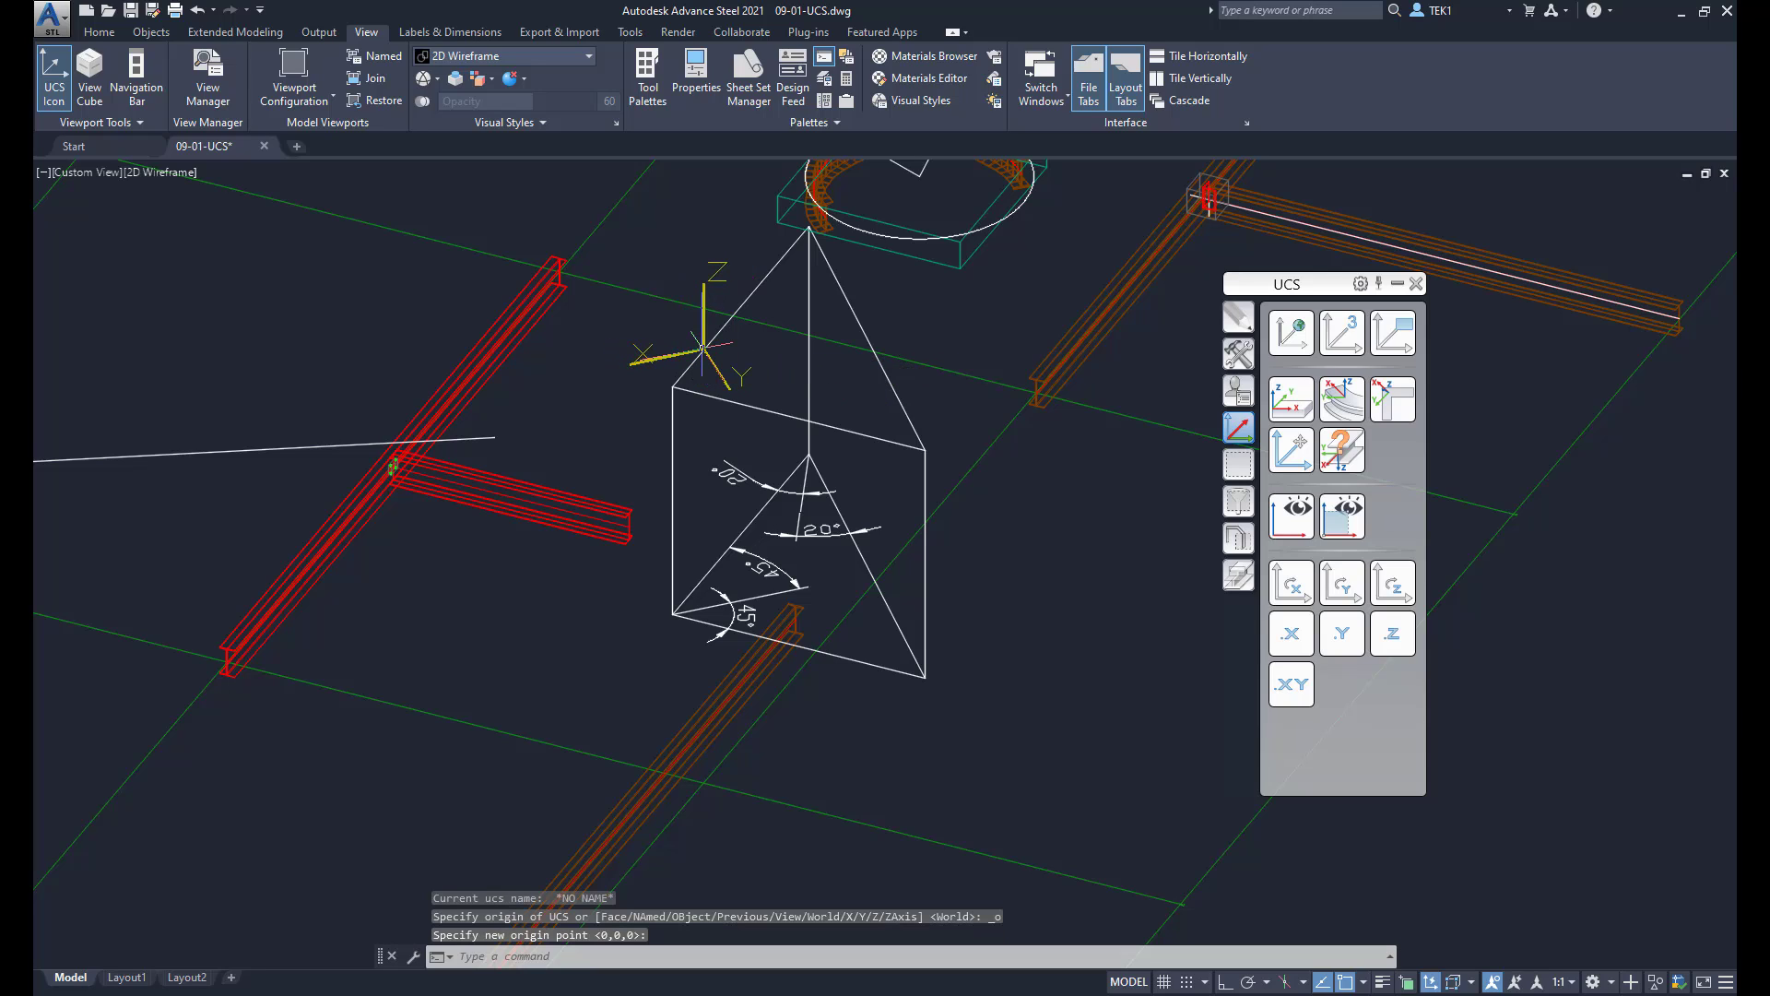
key("Return")
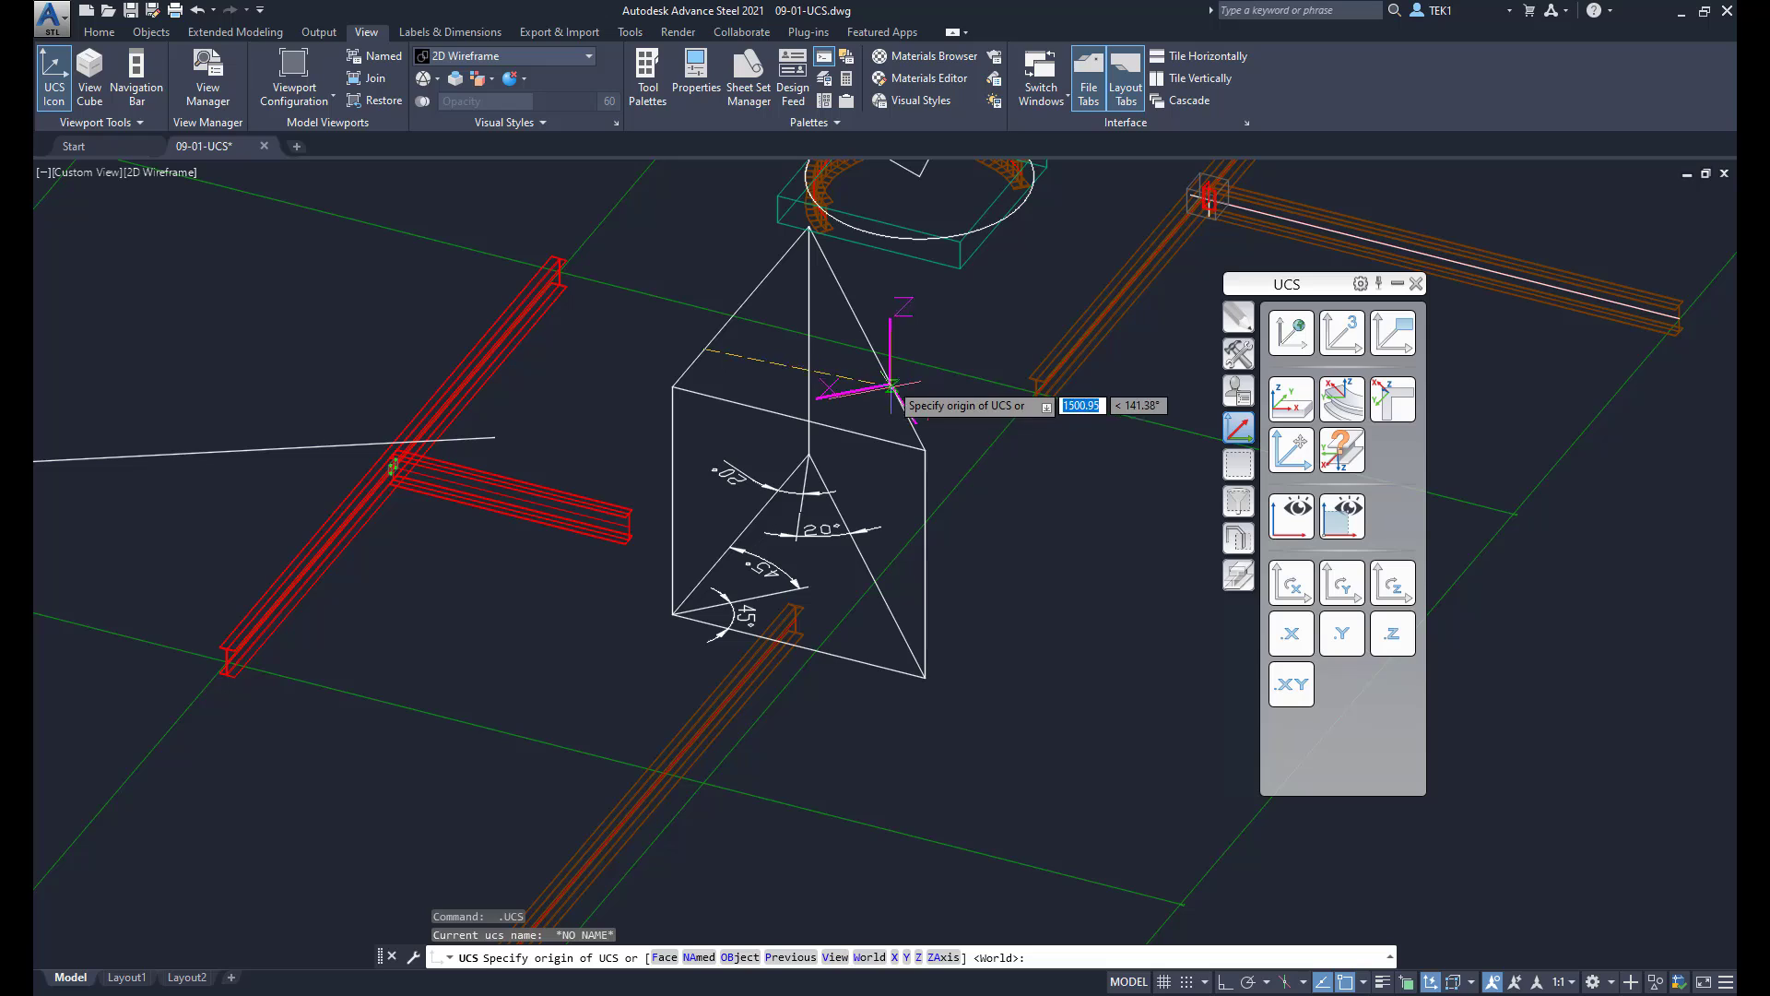
left_click(895, 443)
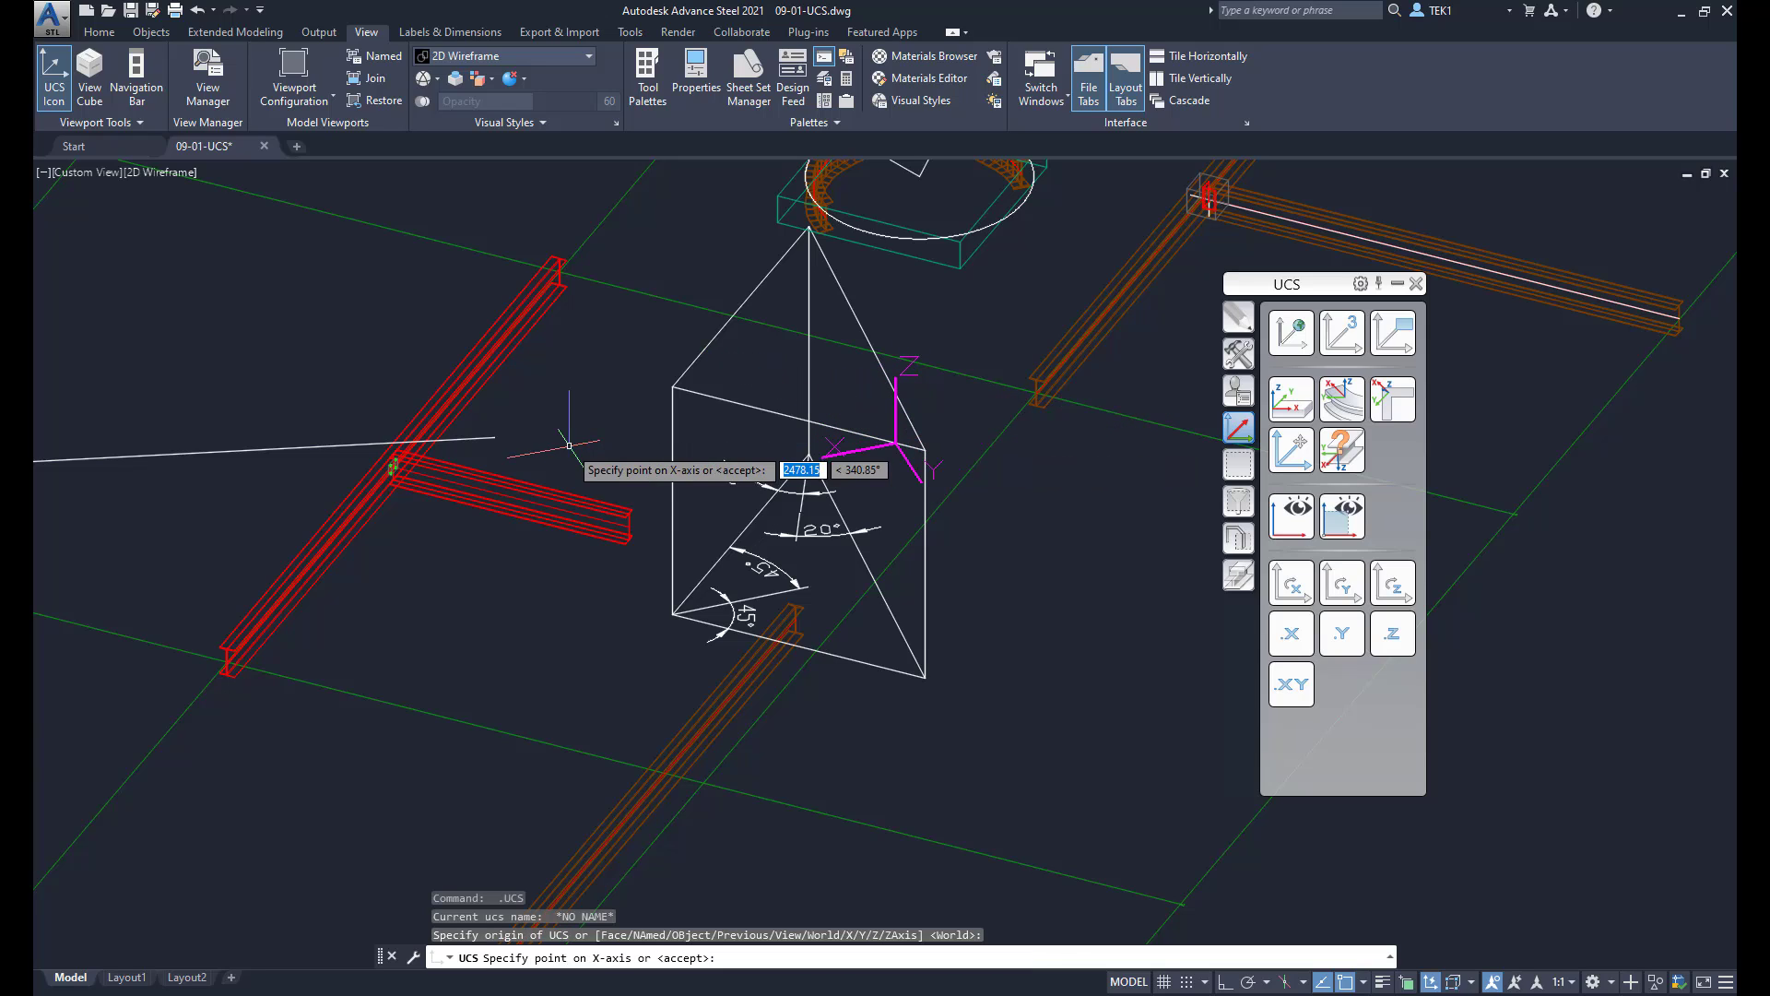
key("Return")
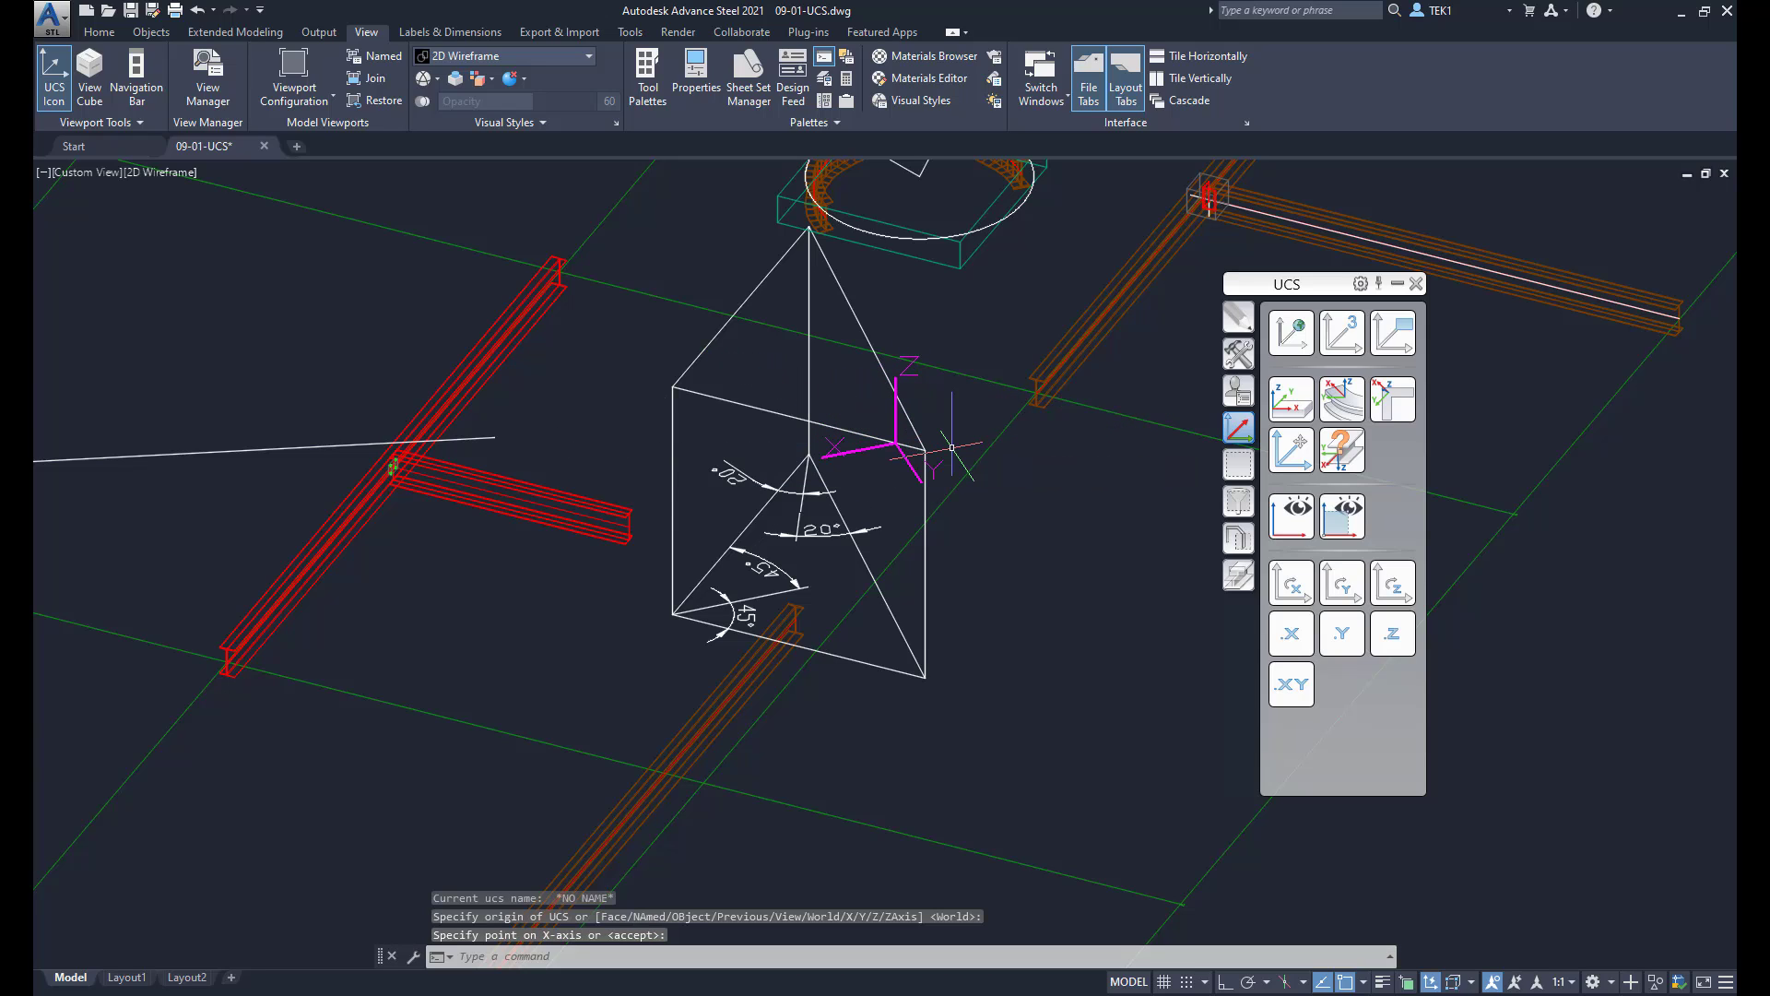
key("Return")
left_click(798, 417)
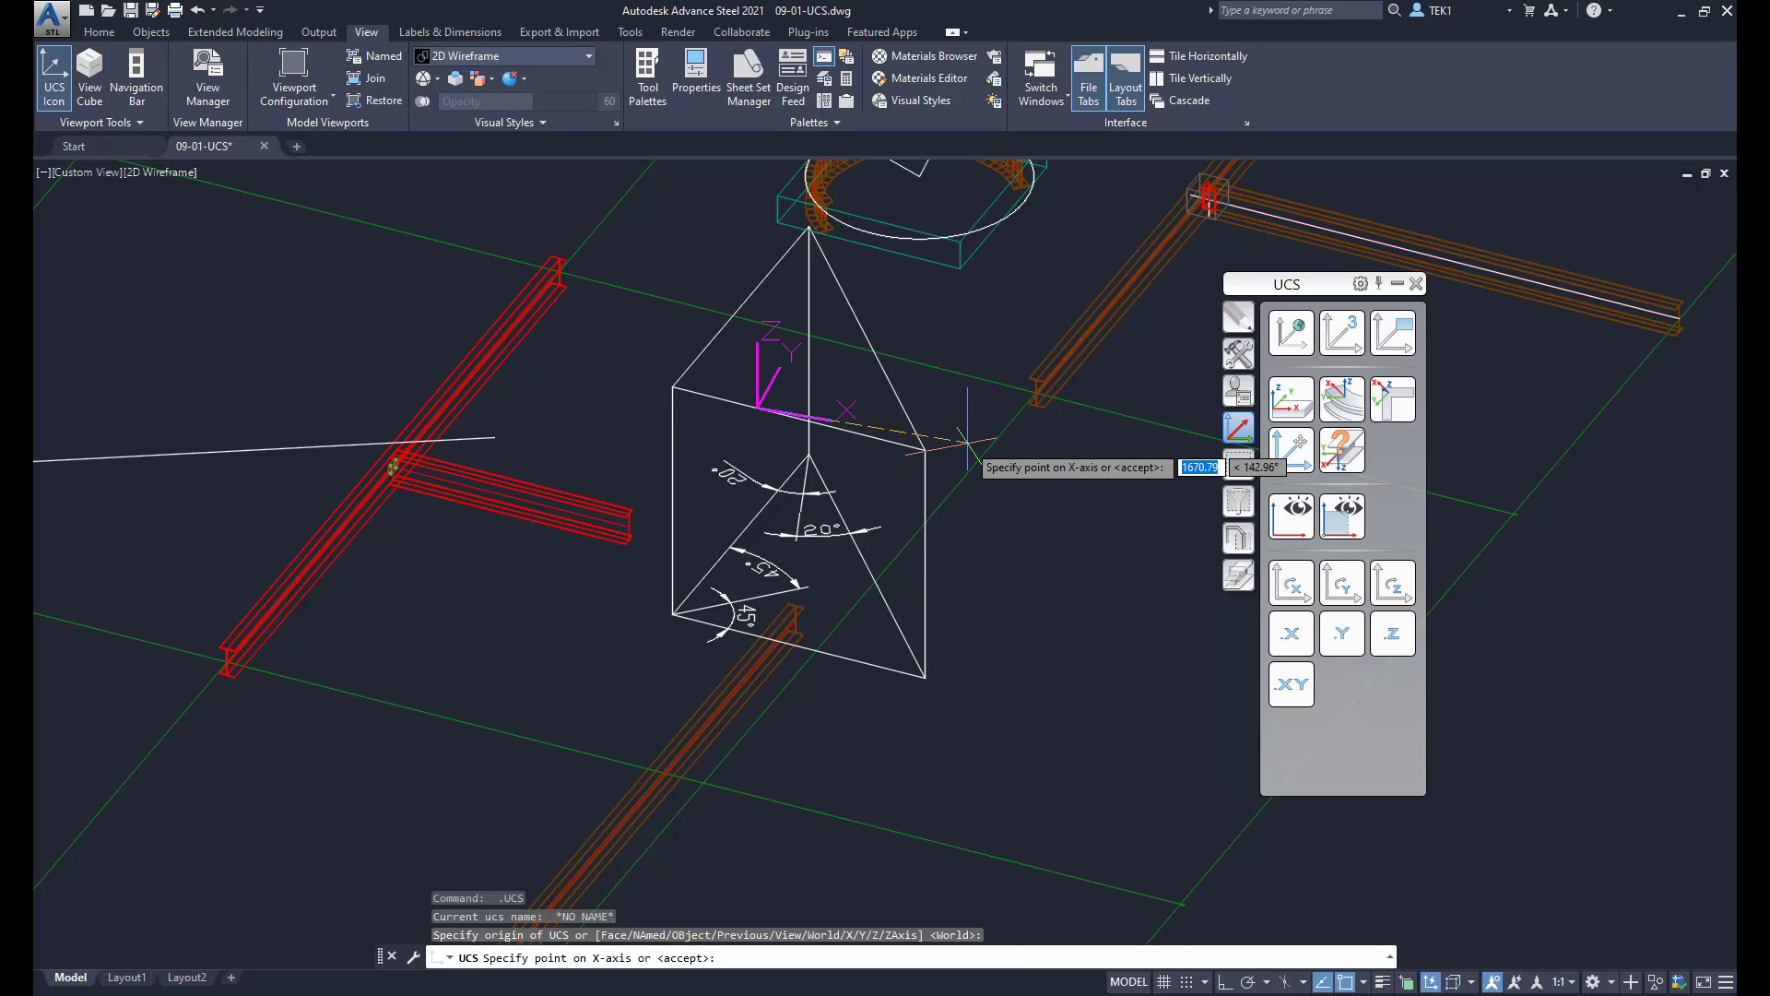
key("Return")
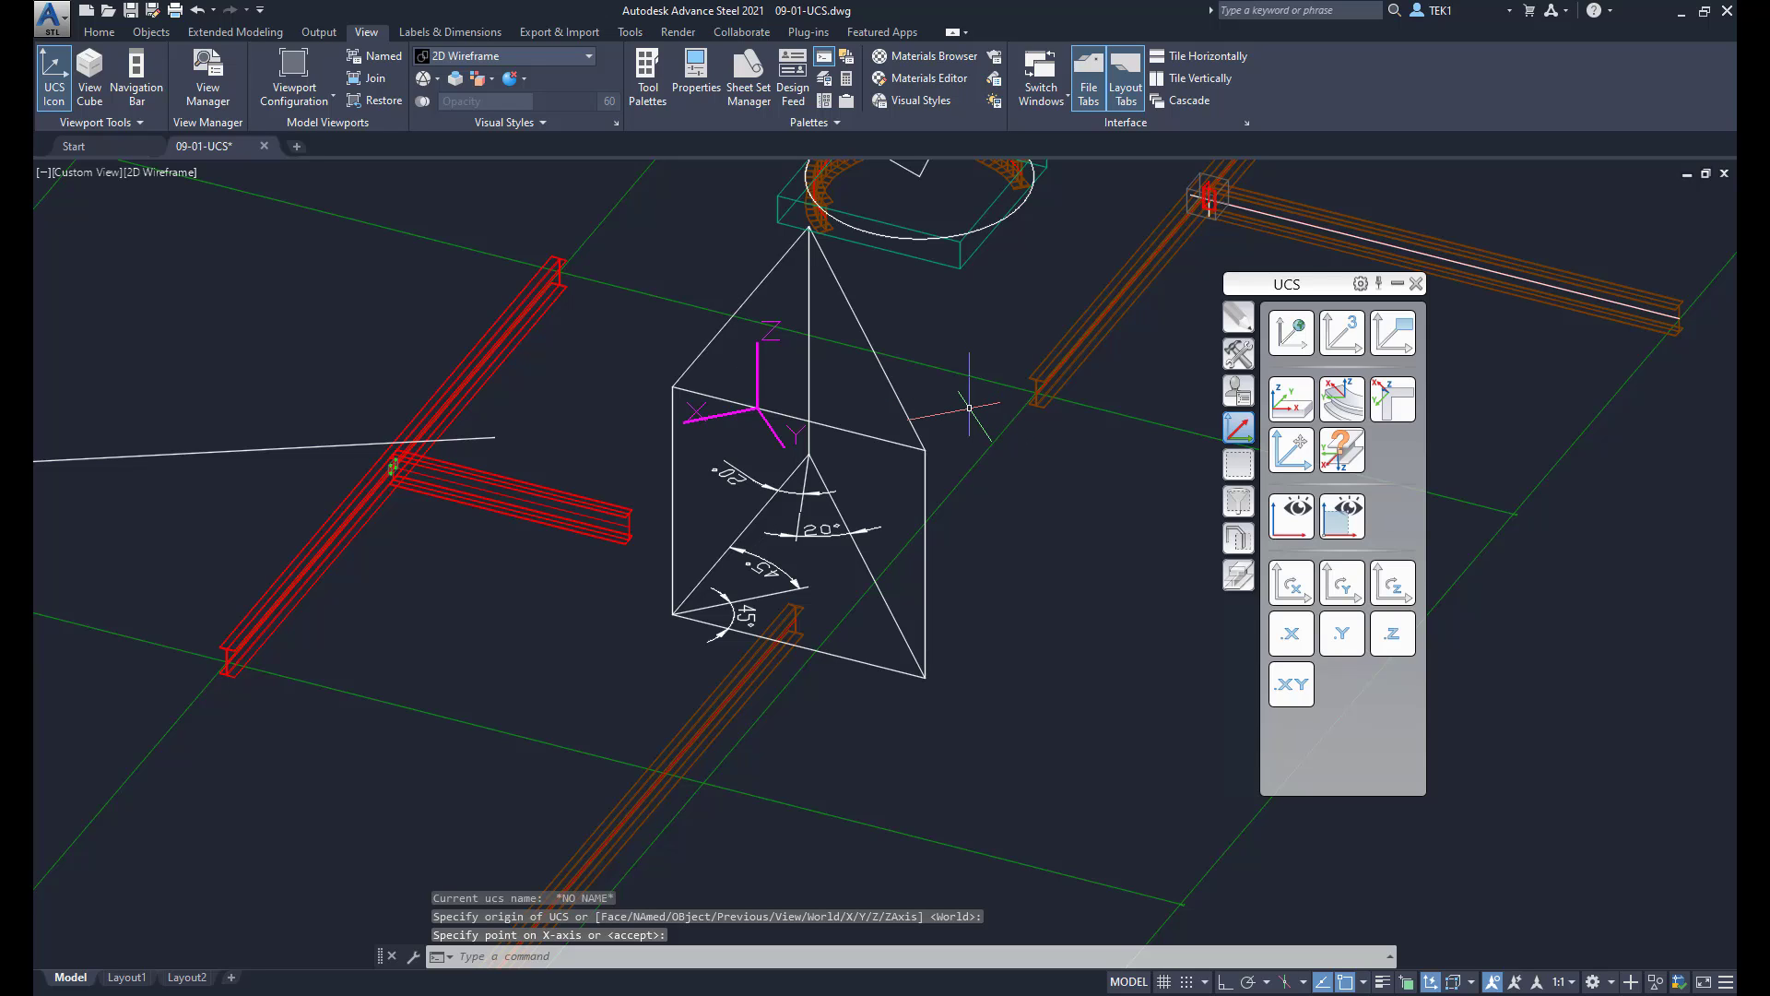
Define a UCS from three points: origin on the wedge's rear-right top edge, X axis through the front-left top corner, and an XY-plane point.
key("Return")
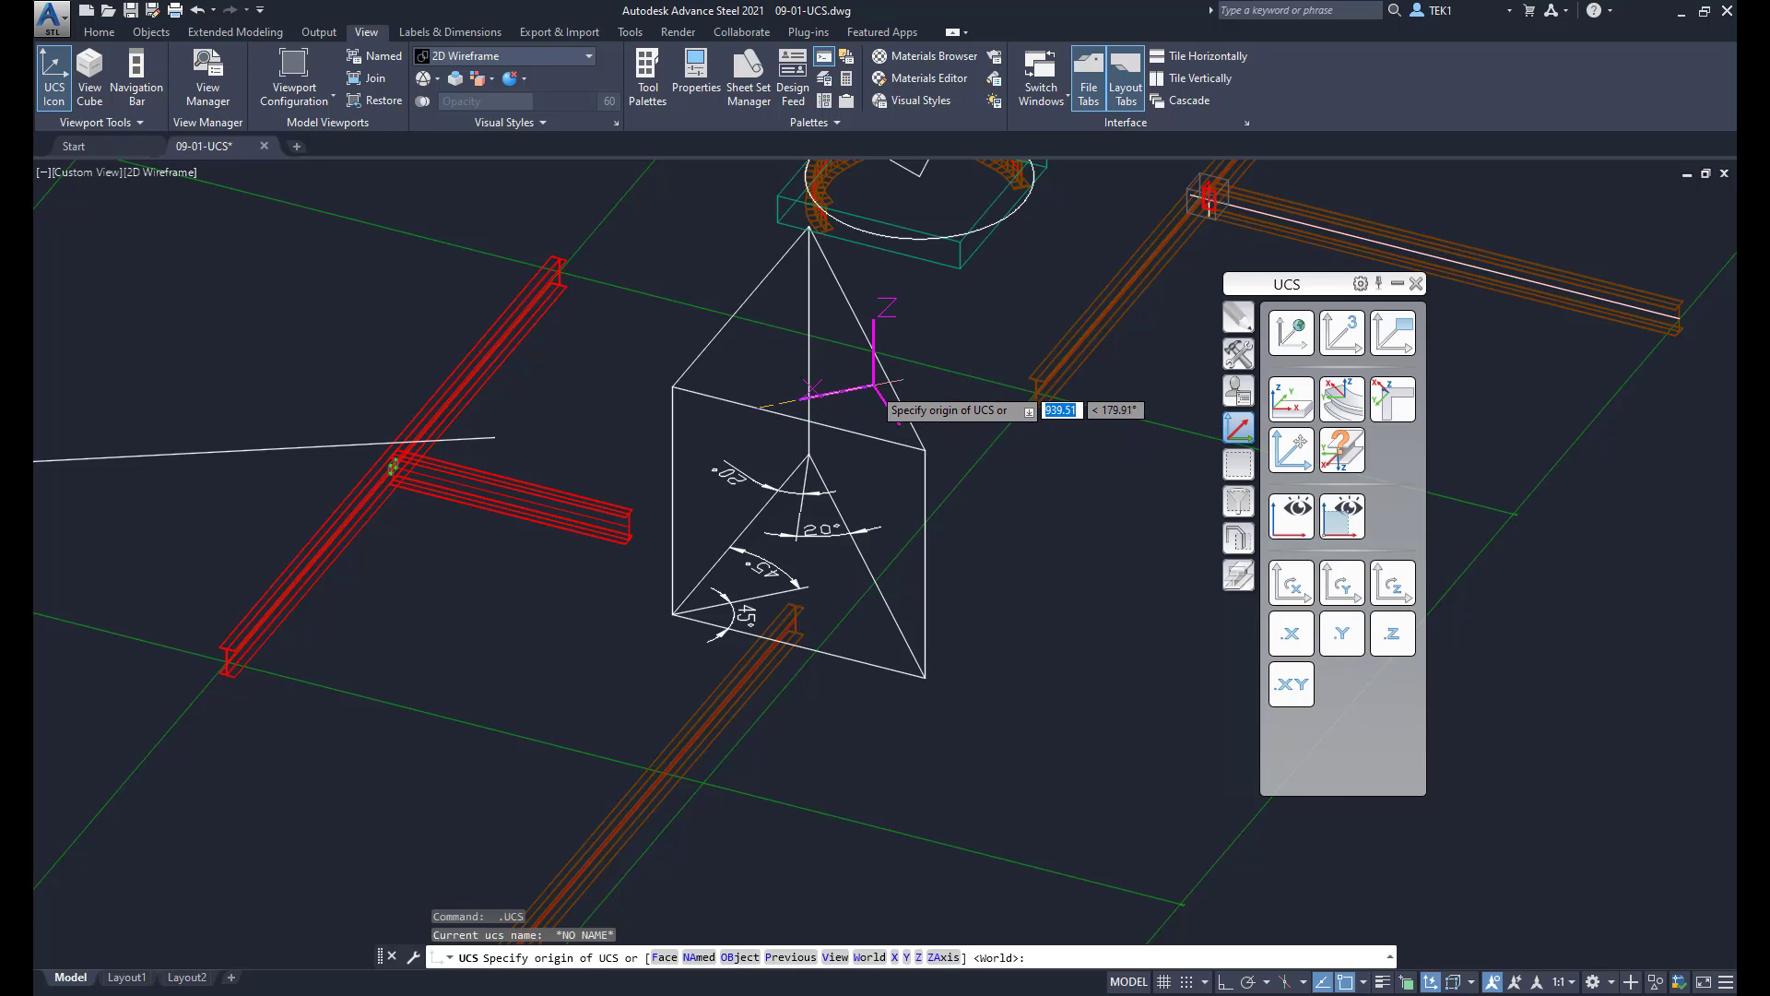
left_click(883, 376)
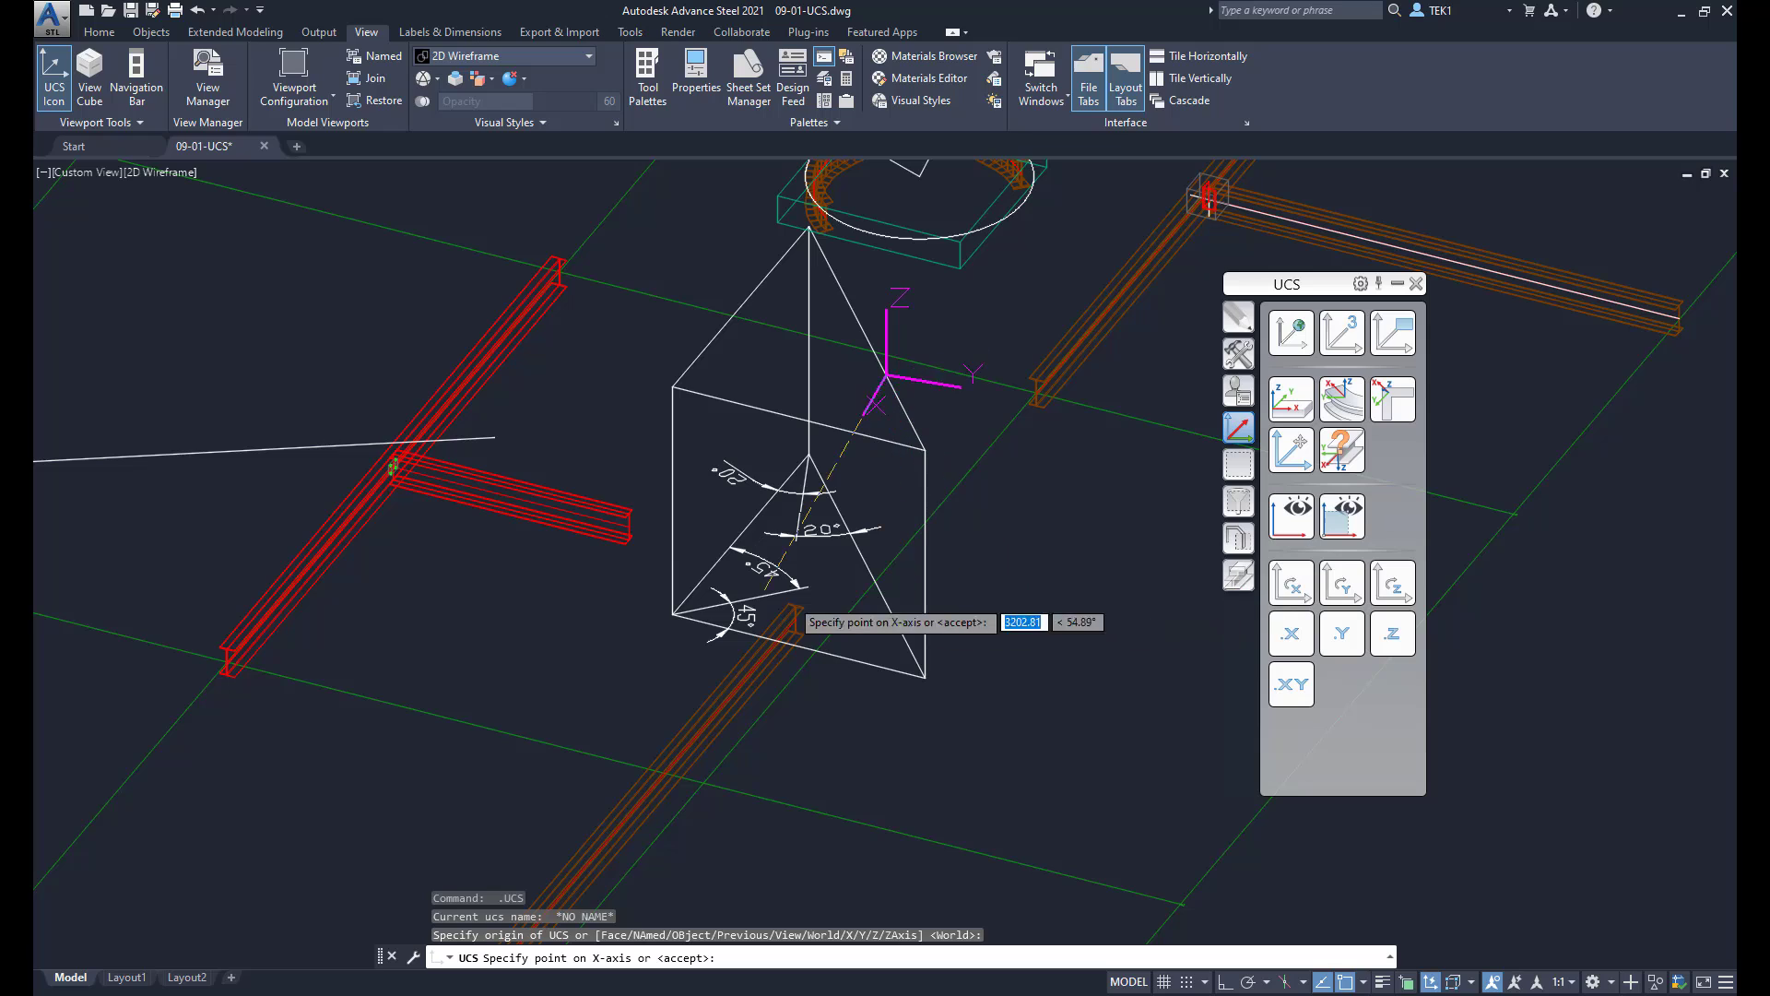
left_click(673, 385)
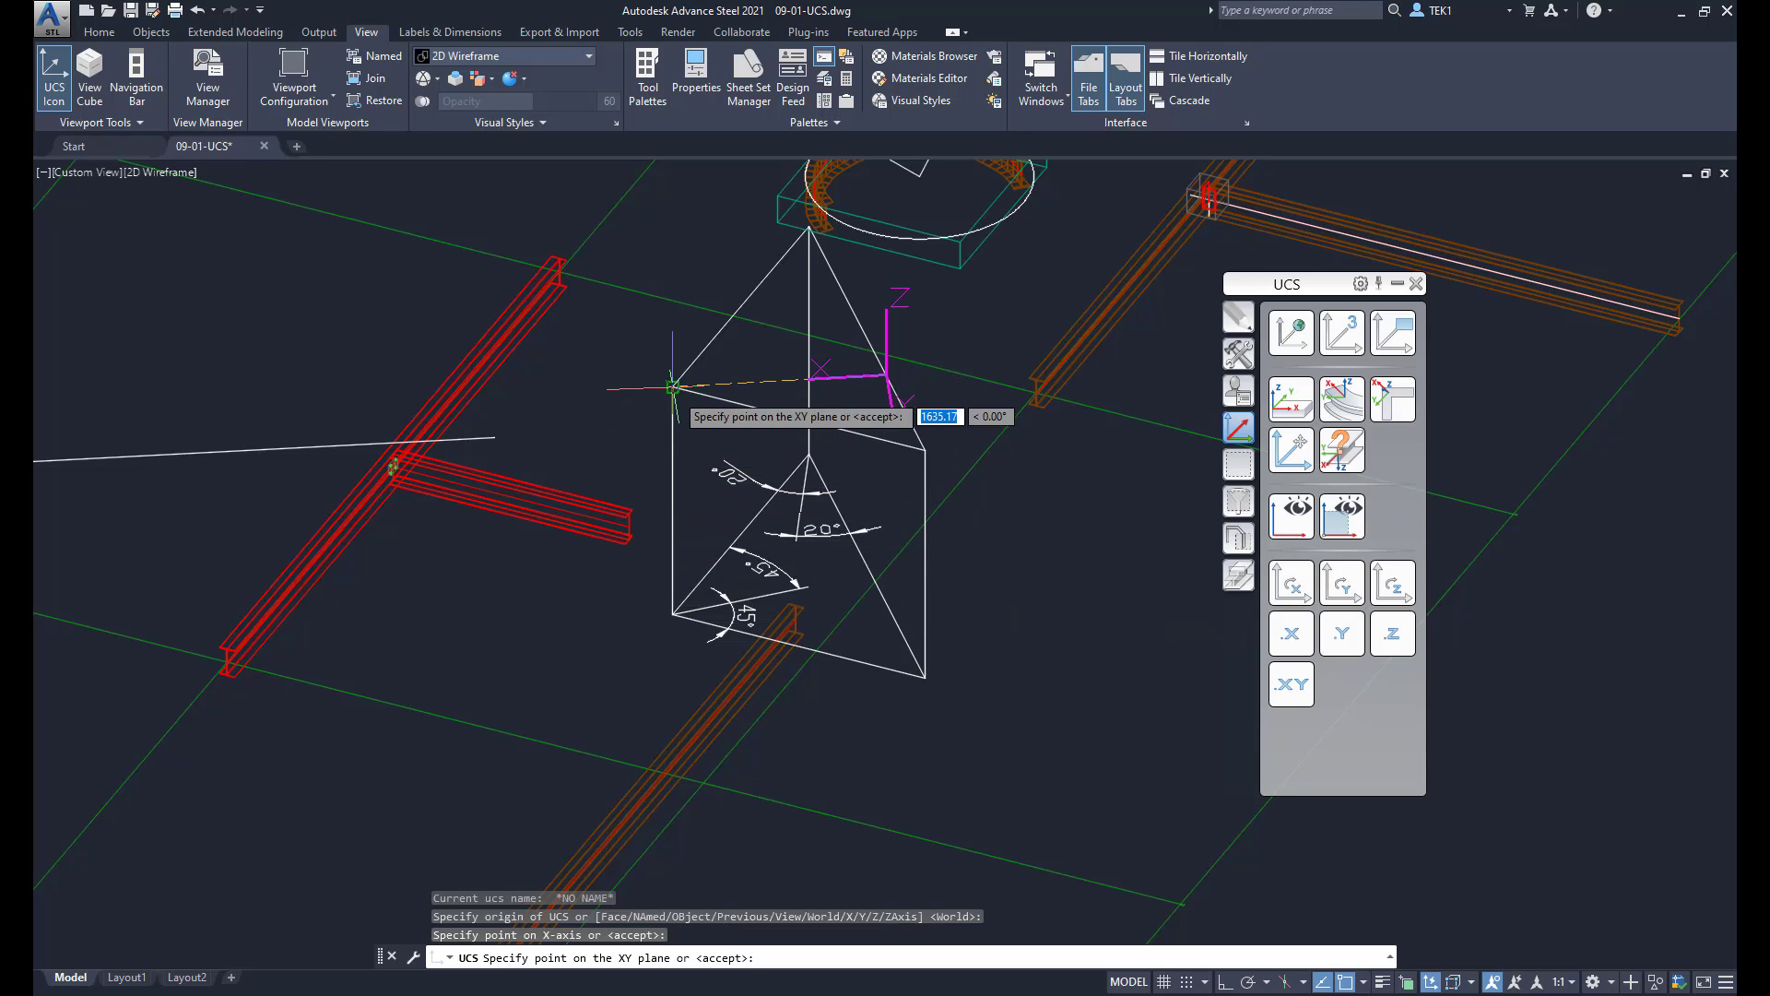
left_click(1134, 489)
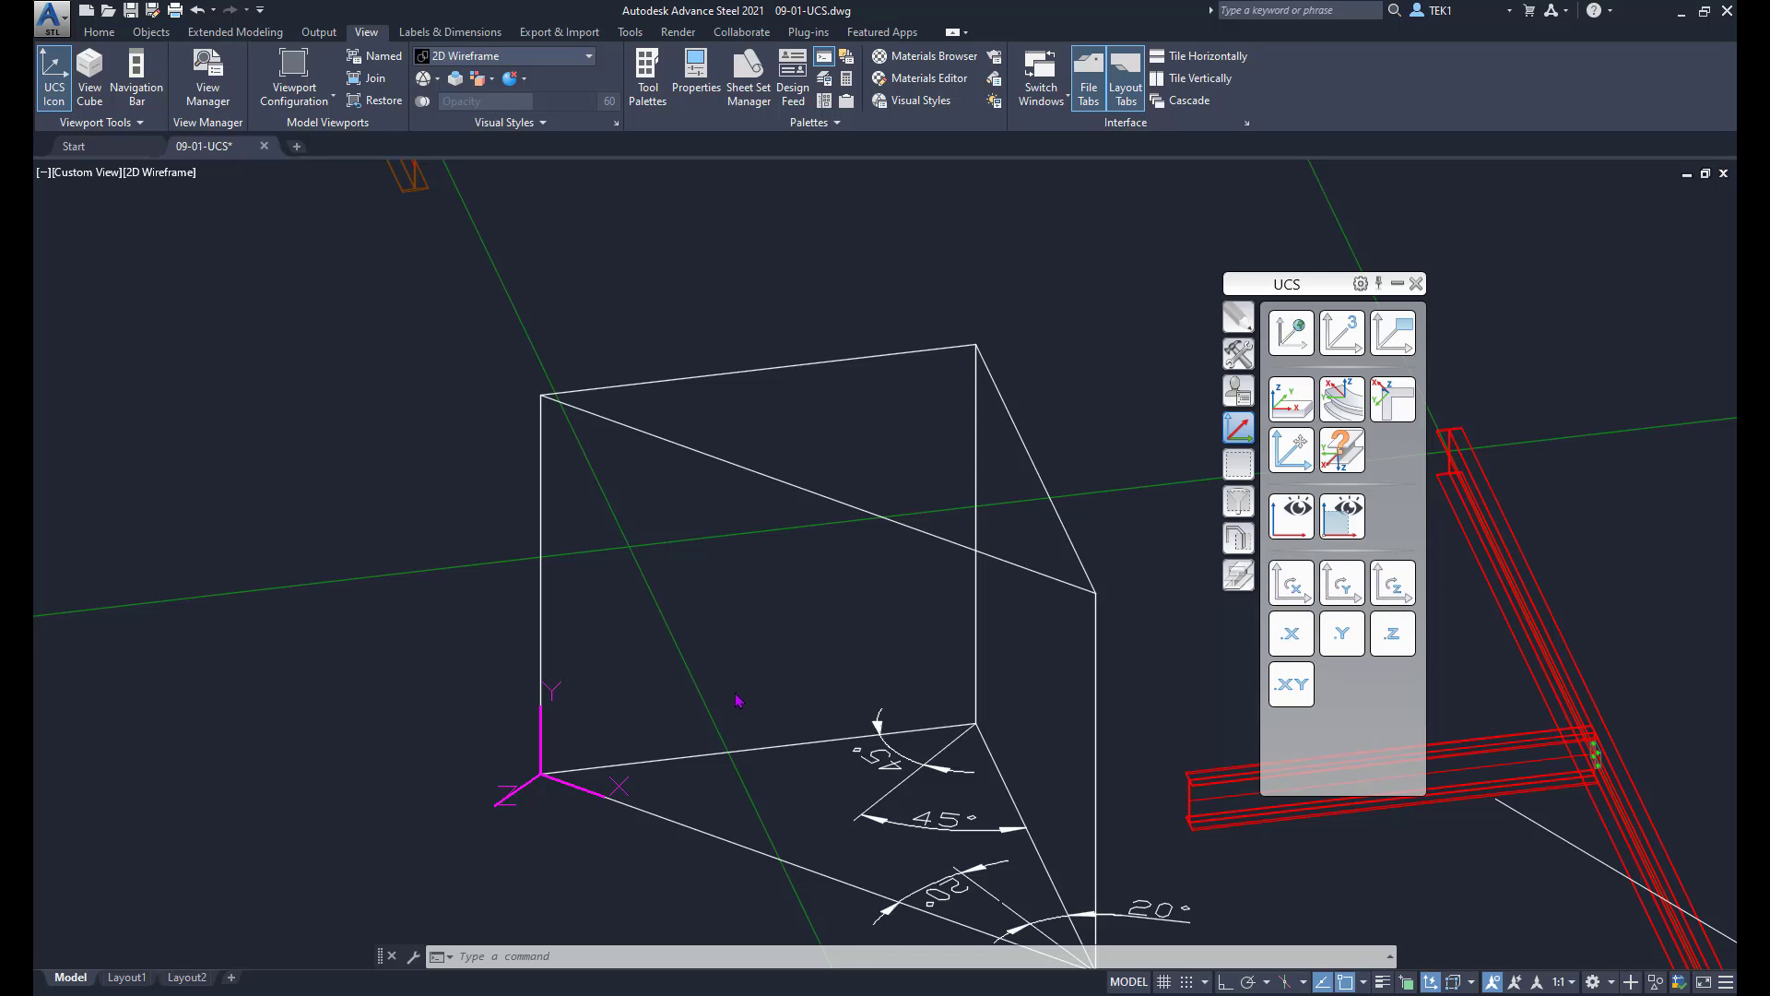
Rotate the UCS at the wedge's base corner twice about its X axis and twice about its Z axis.
middle_click_drag(645, 633, 724, 424)
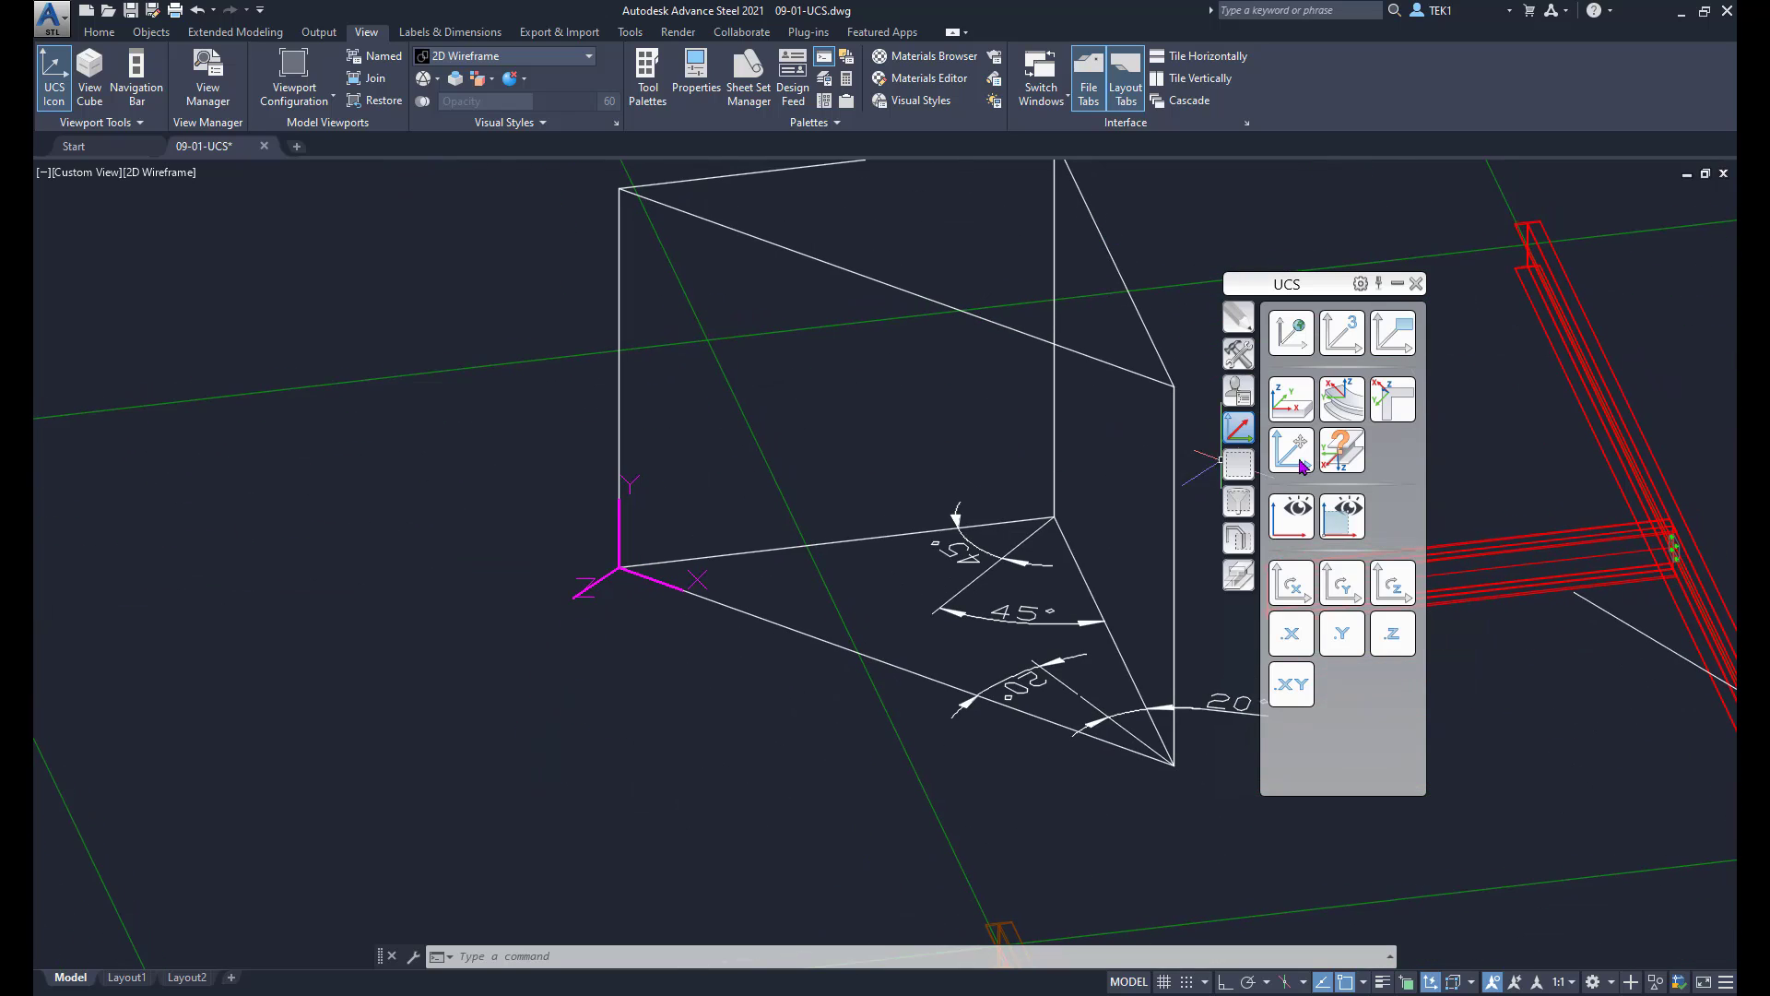
left_click(1289, 582)
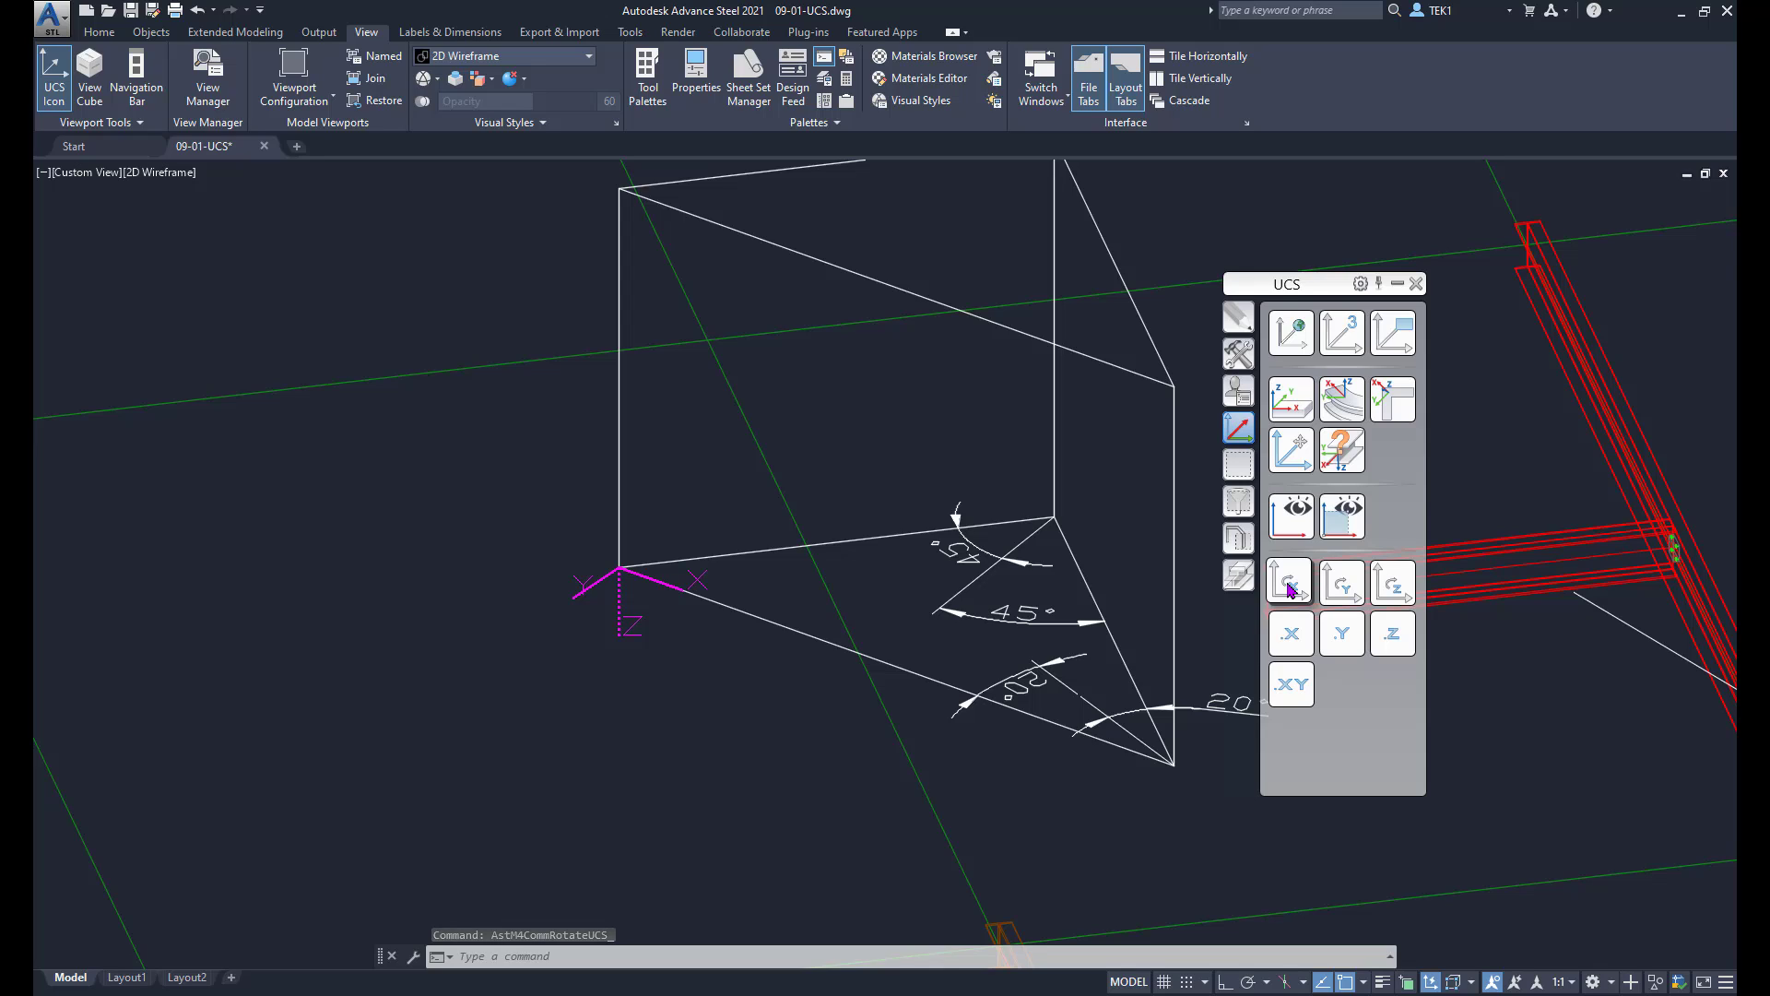
left_click(1289, 582)
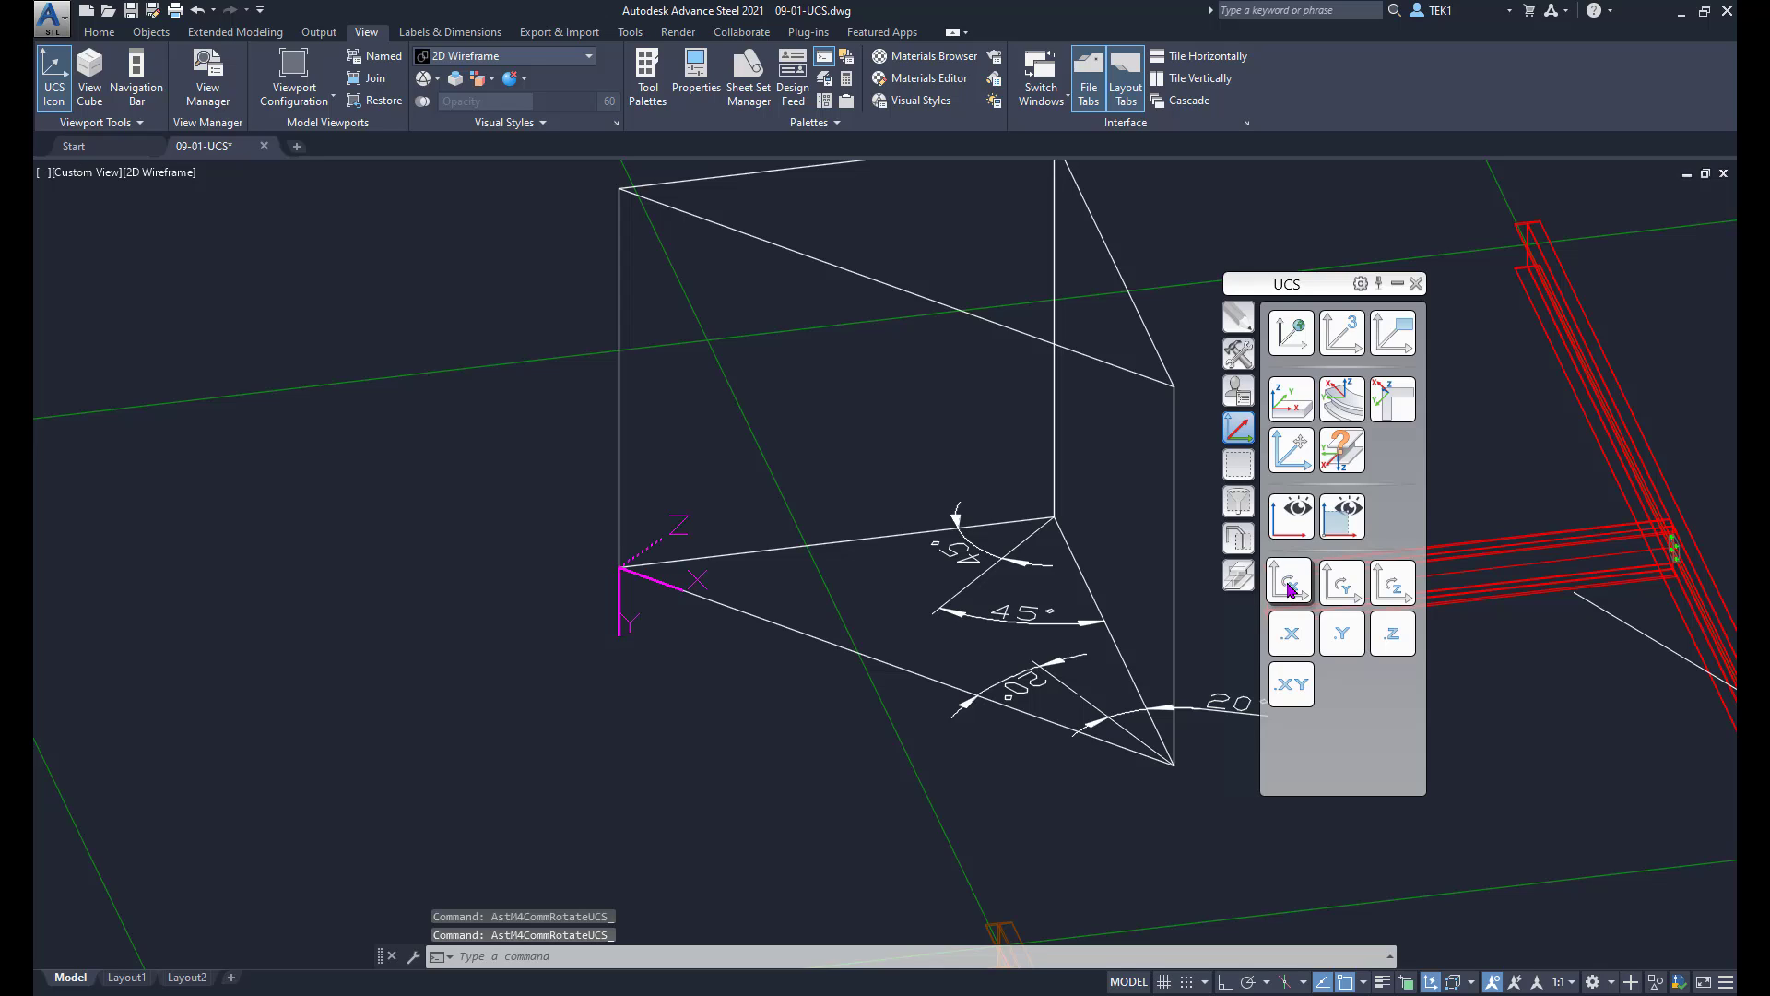
left_click(1392, 581)
left_click(1392, 581)
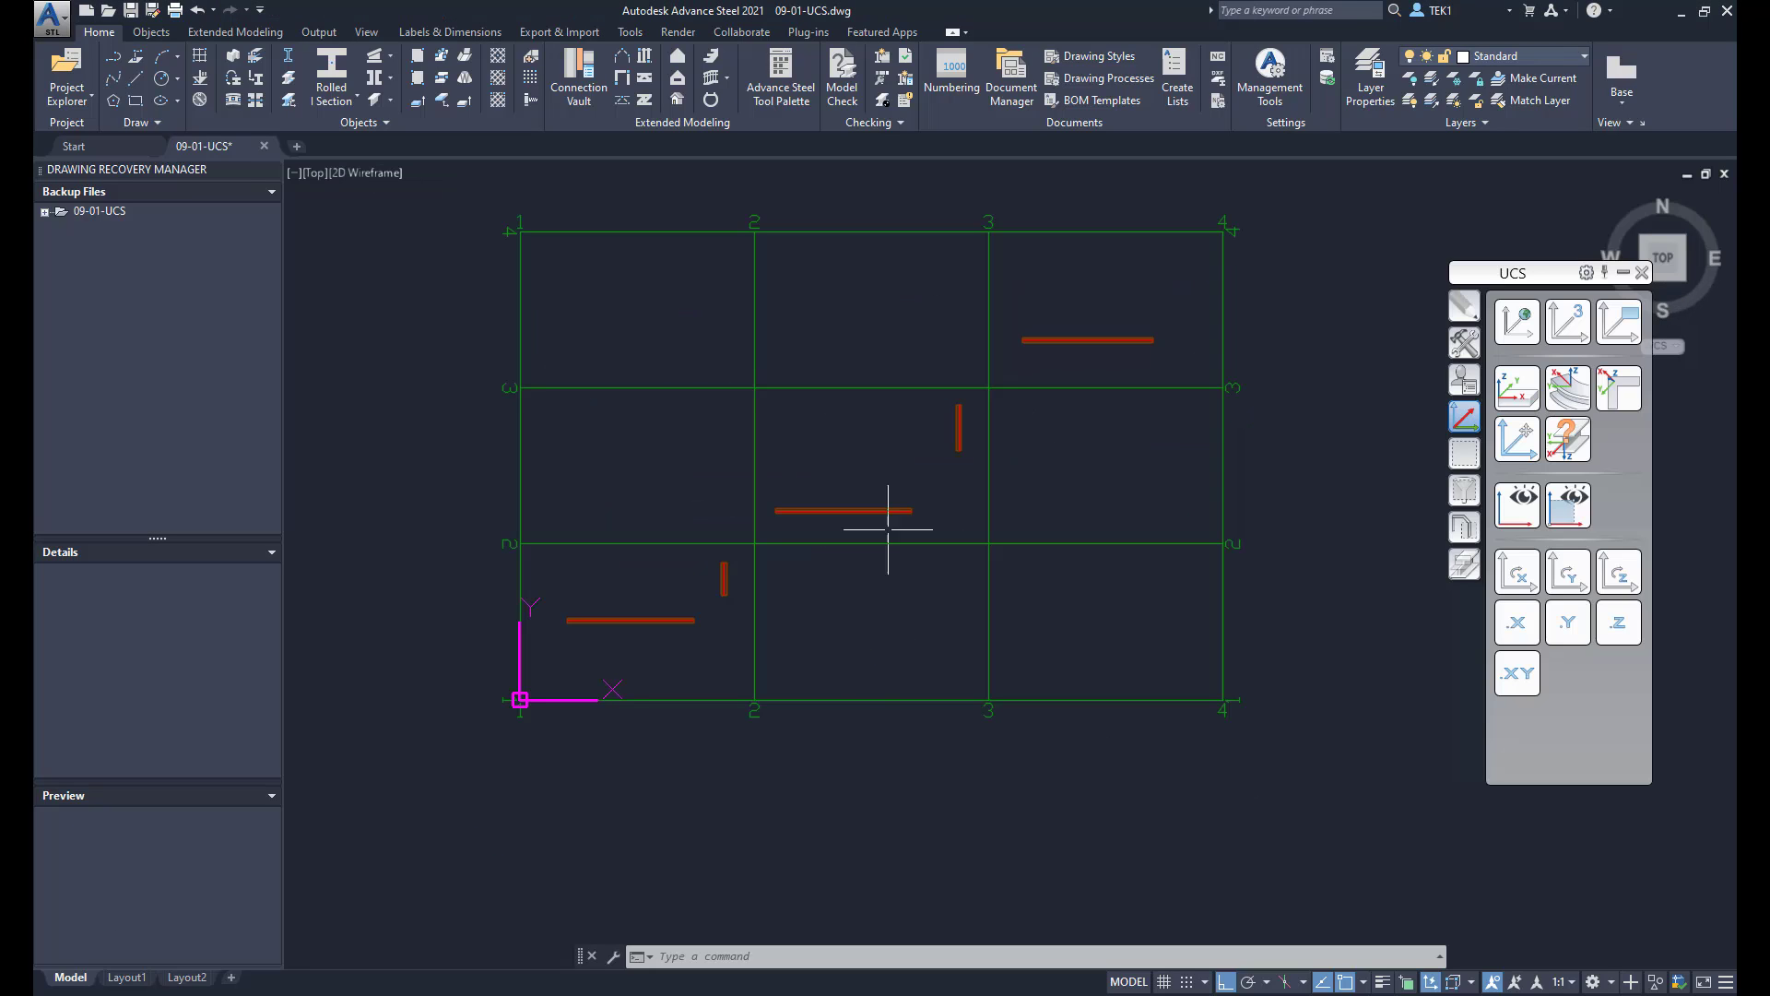
Create a straight poly beam from the lower beam's end, using the X point filter to align its endpoint with the short cross beam's near end.
middle_click_drag(916, 620, 810, 363, "shift")
key("Escape")
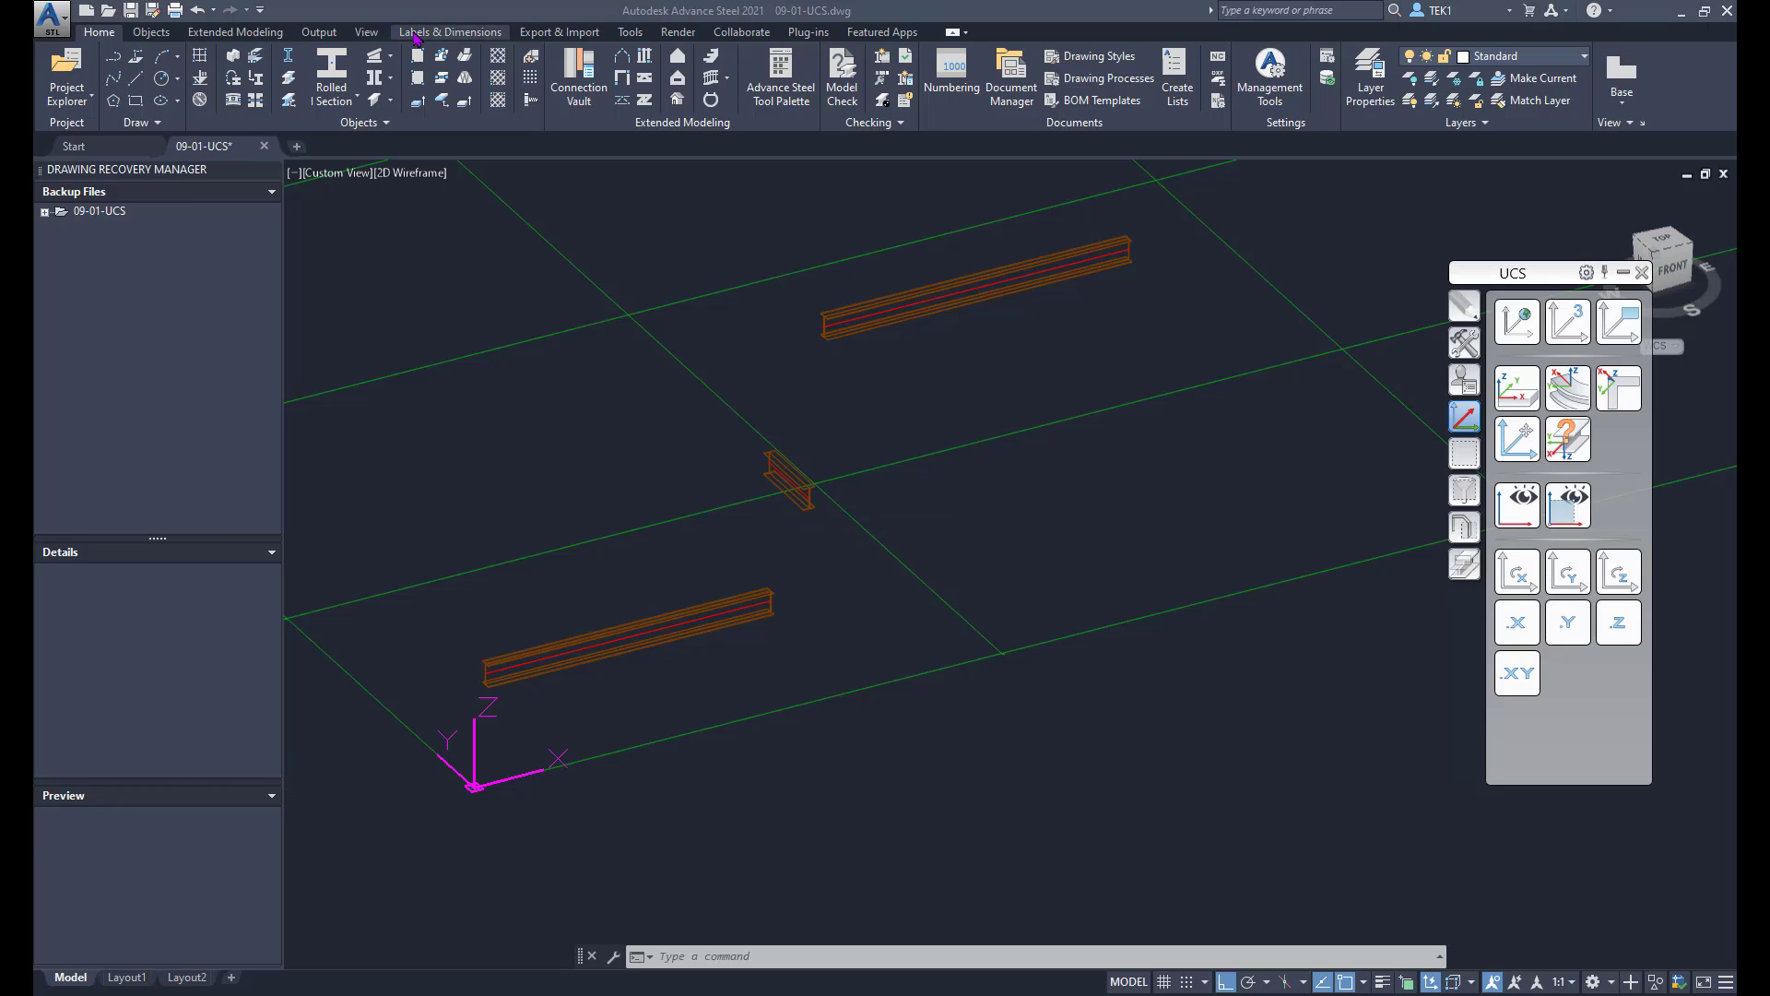
left_click(233, 79)
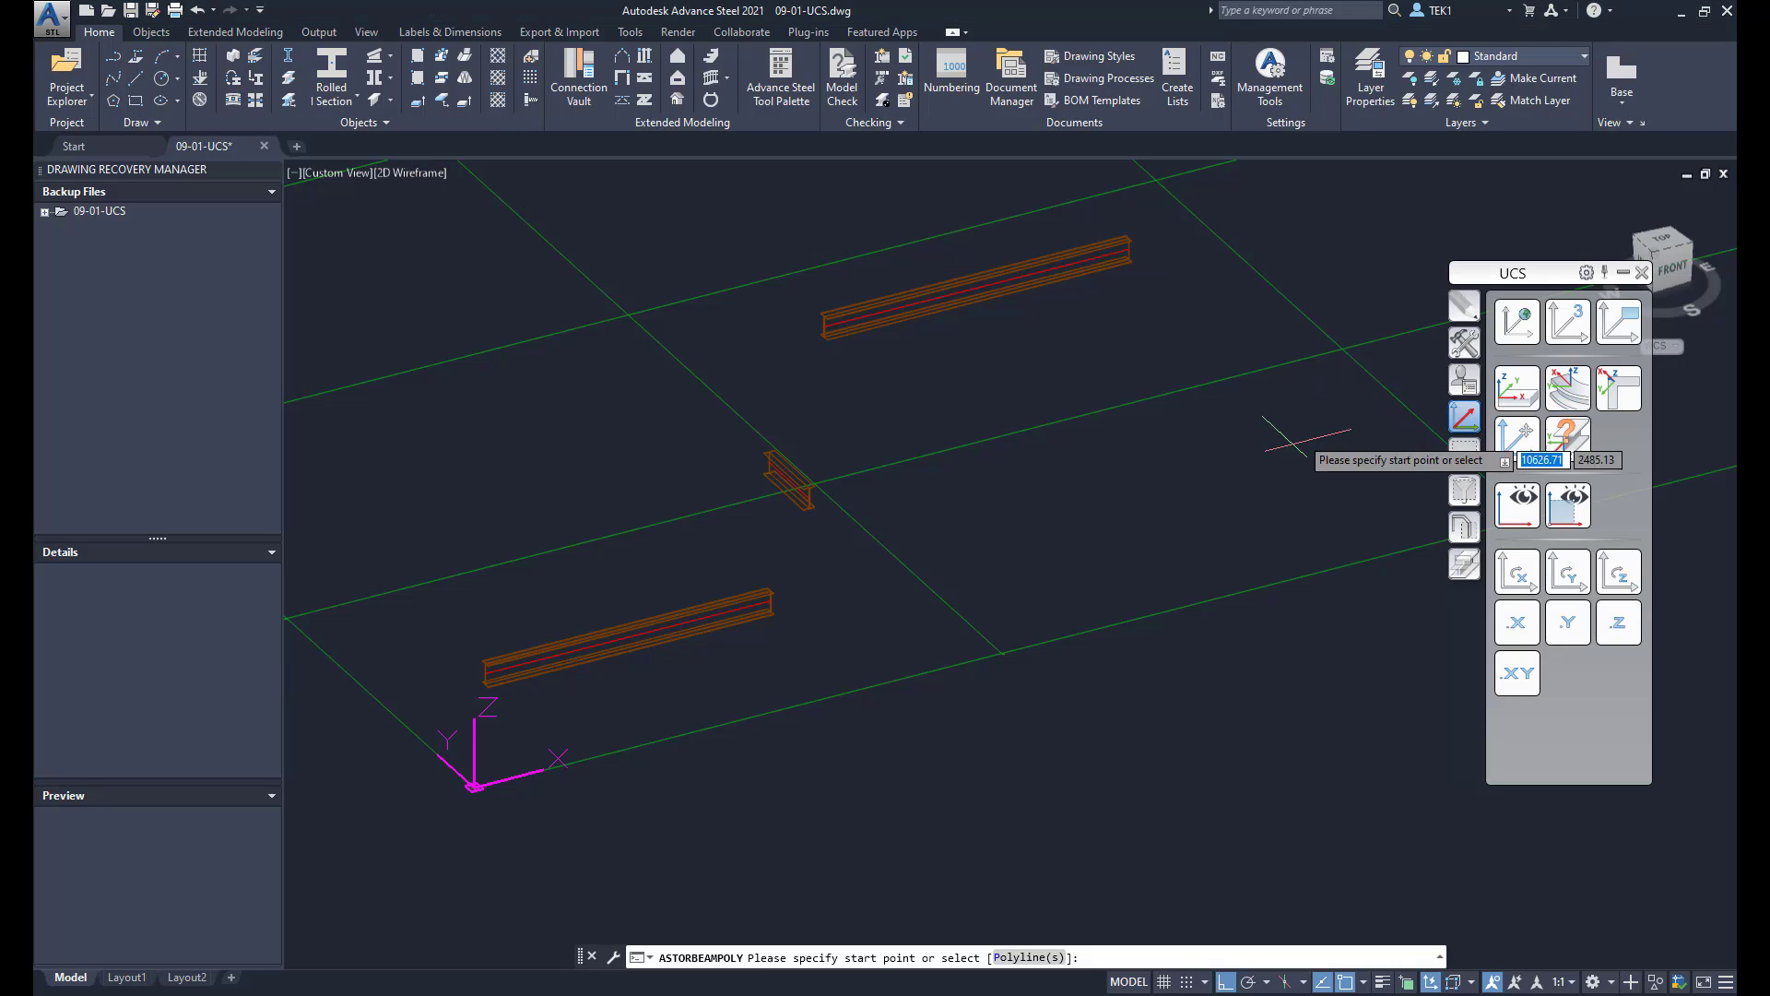
left_click(771, 600)
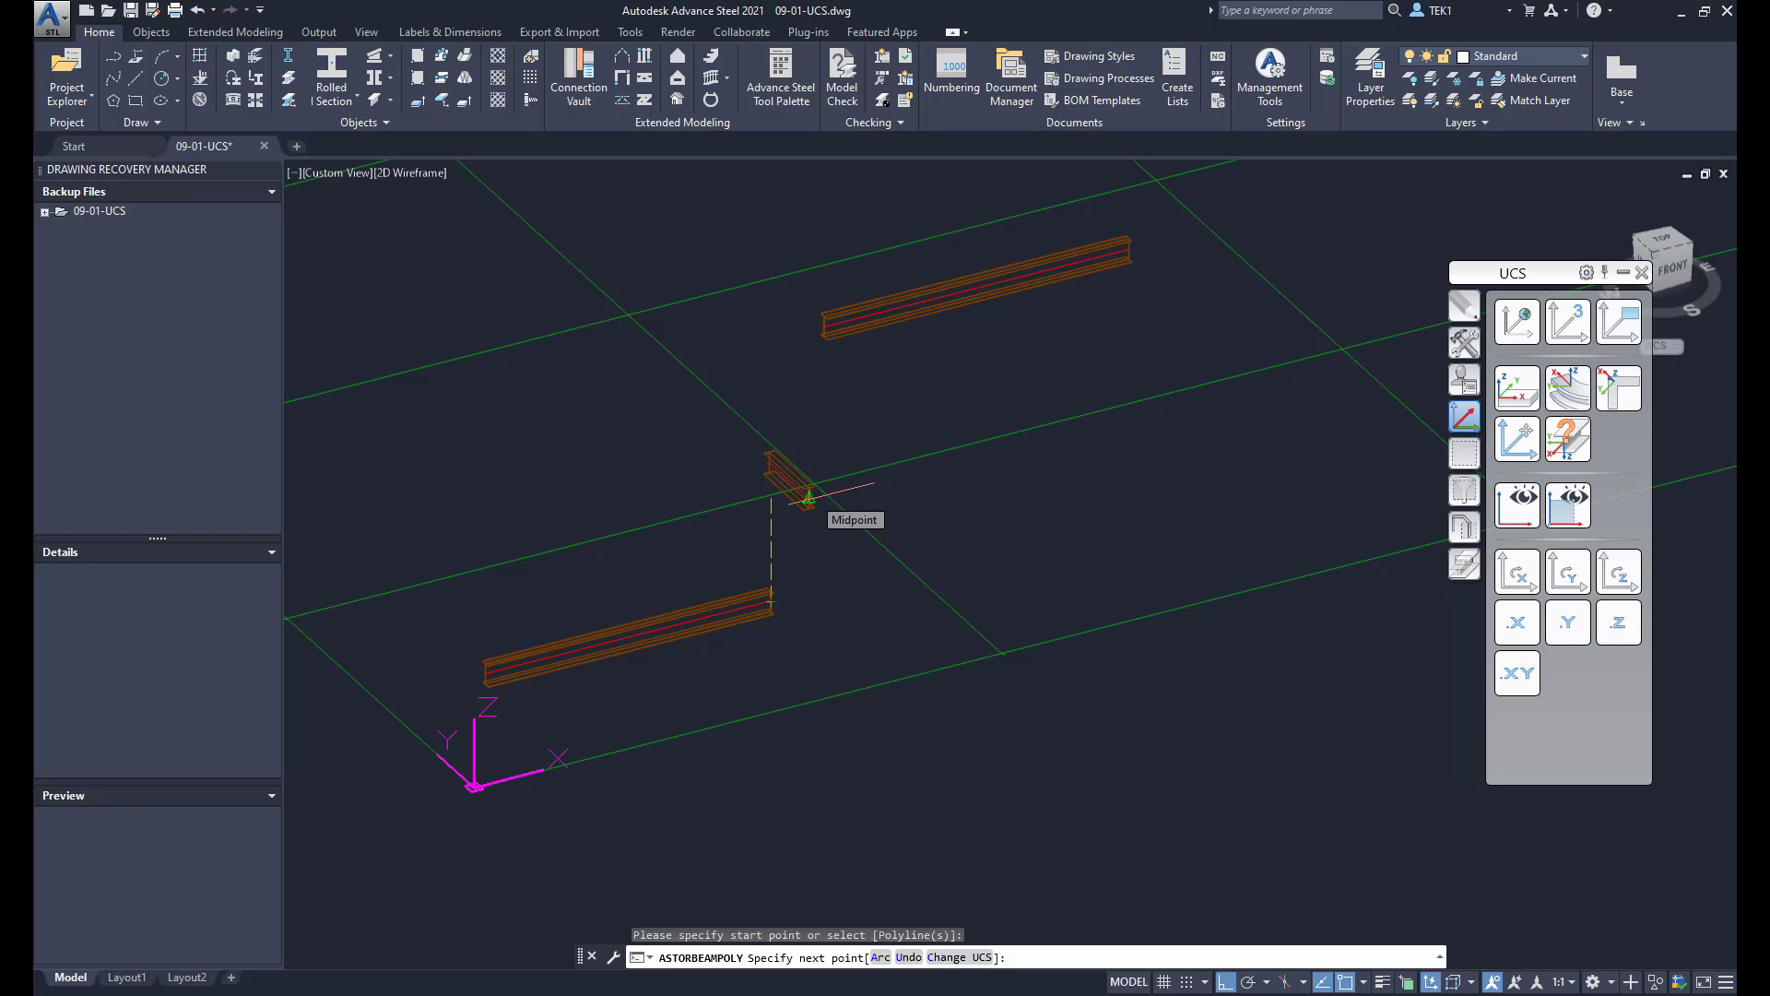
left_click(1512, 625)
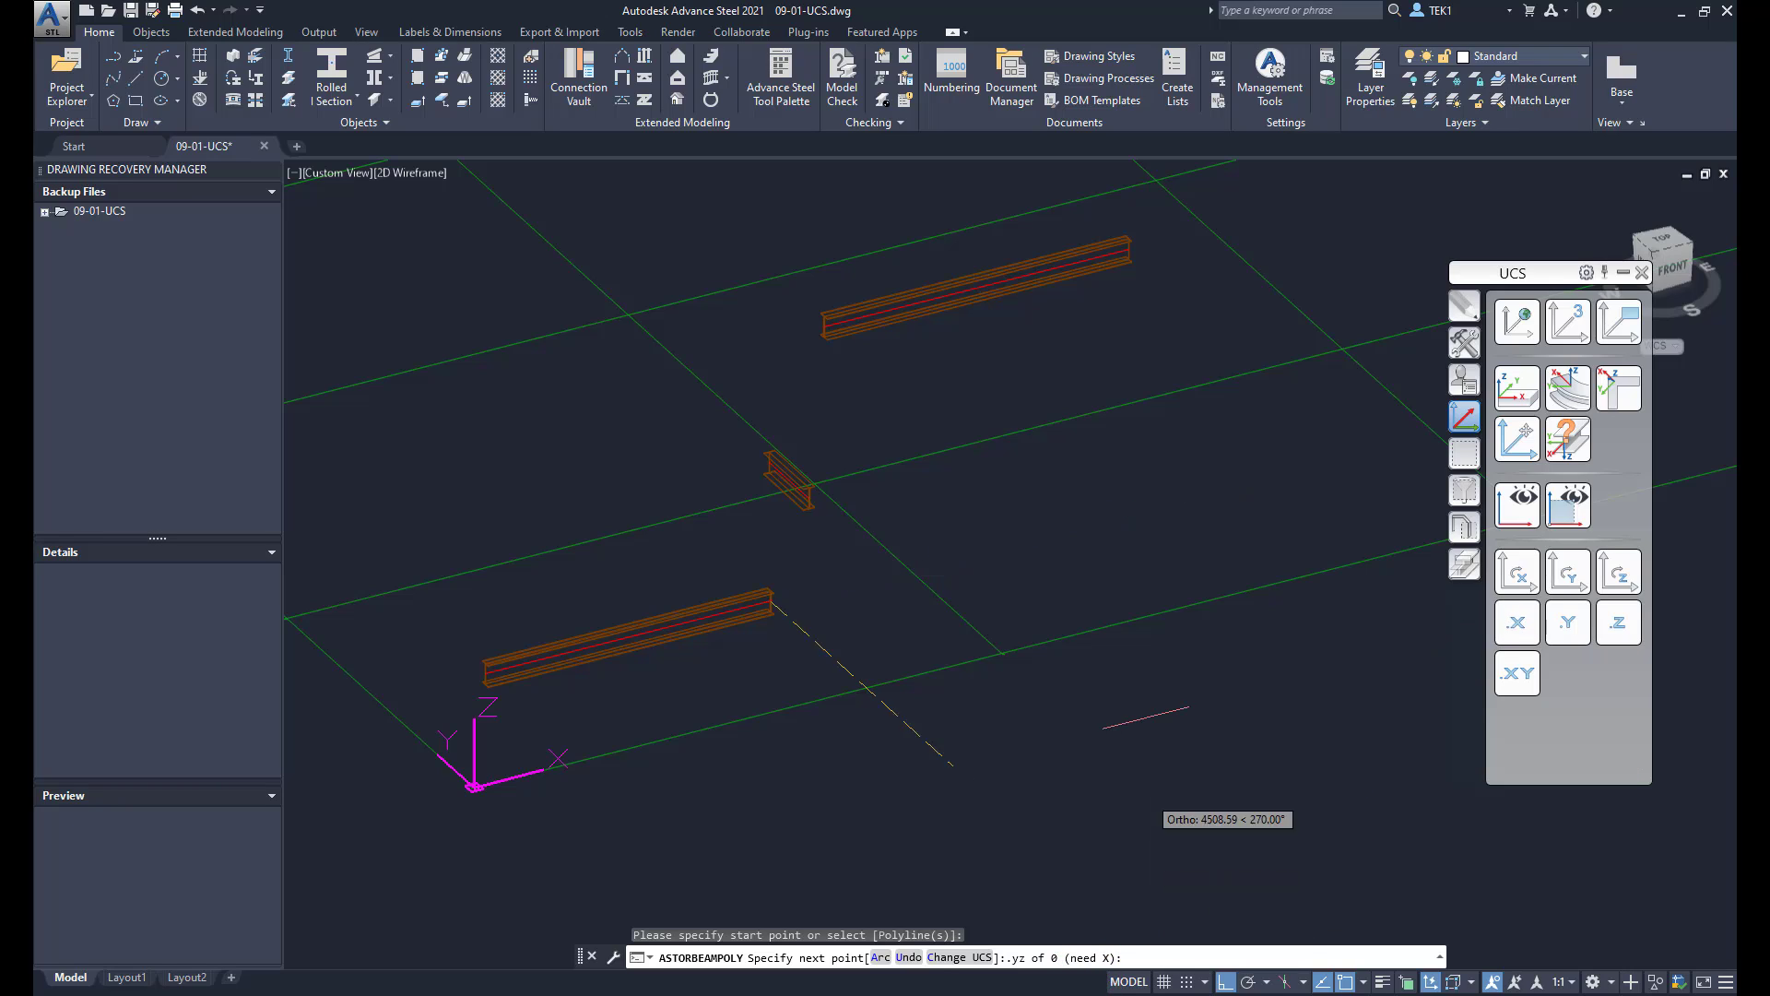
left_click(809, 499)
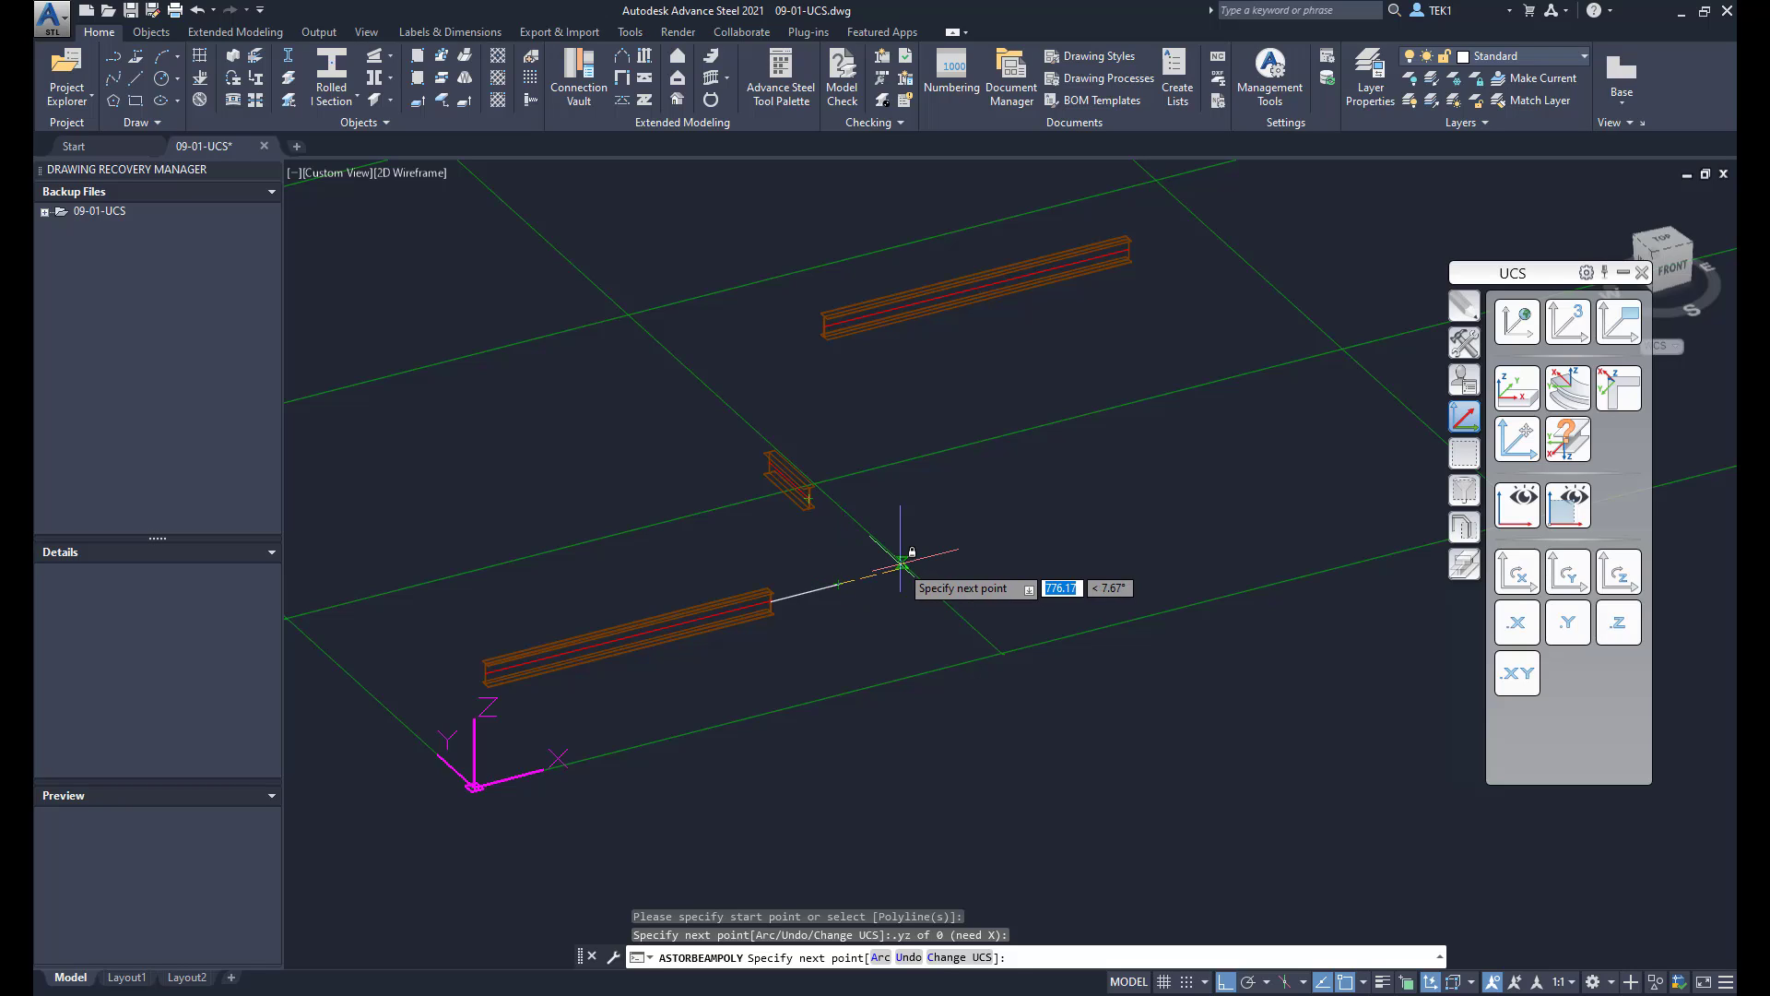
left_click(809, 498)
key("Return")
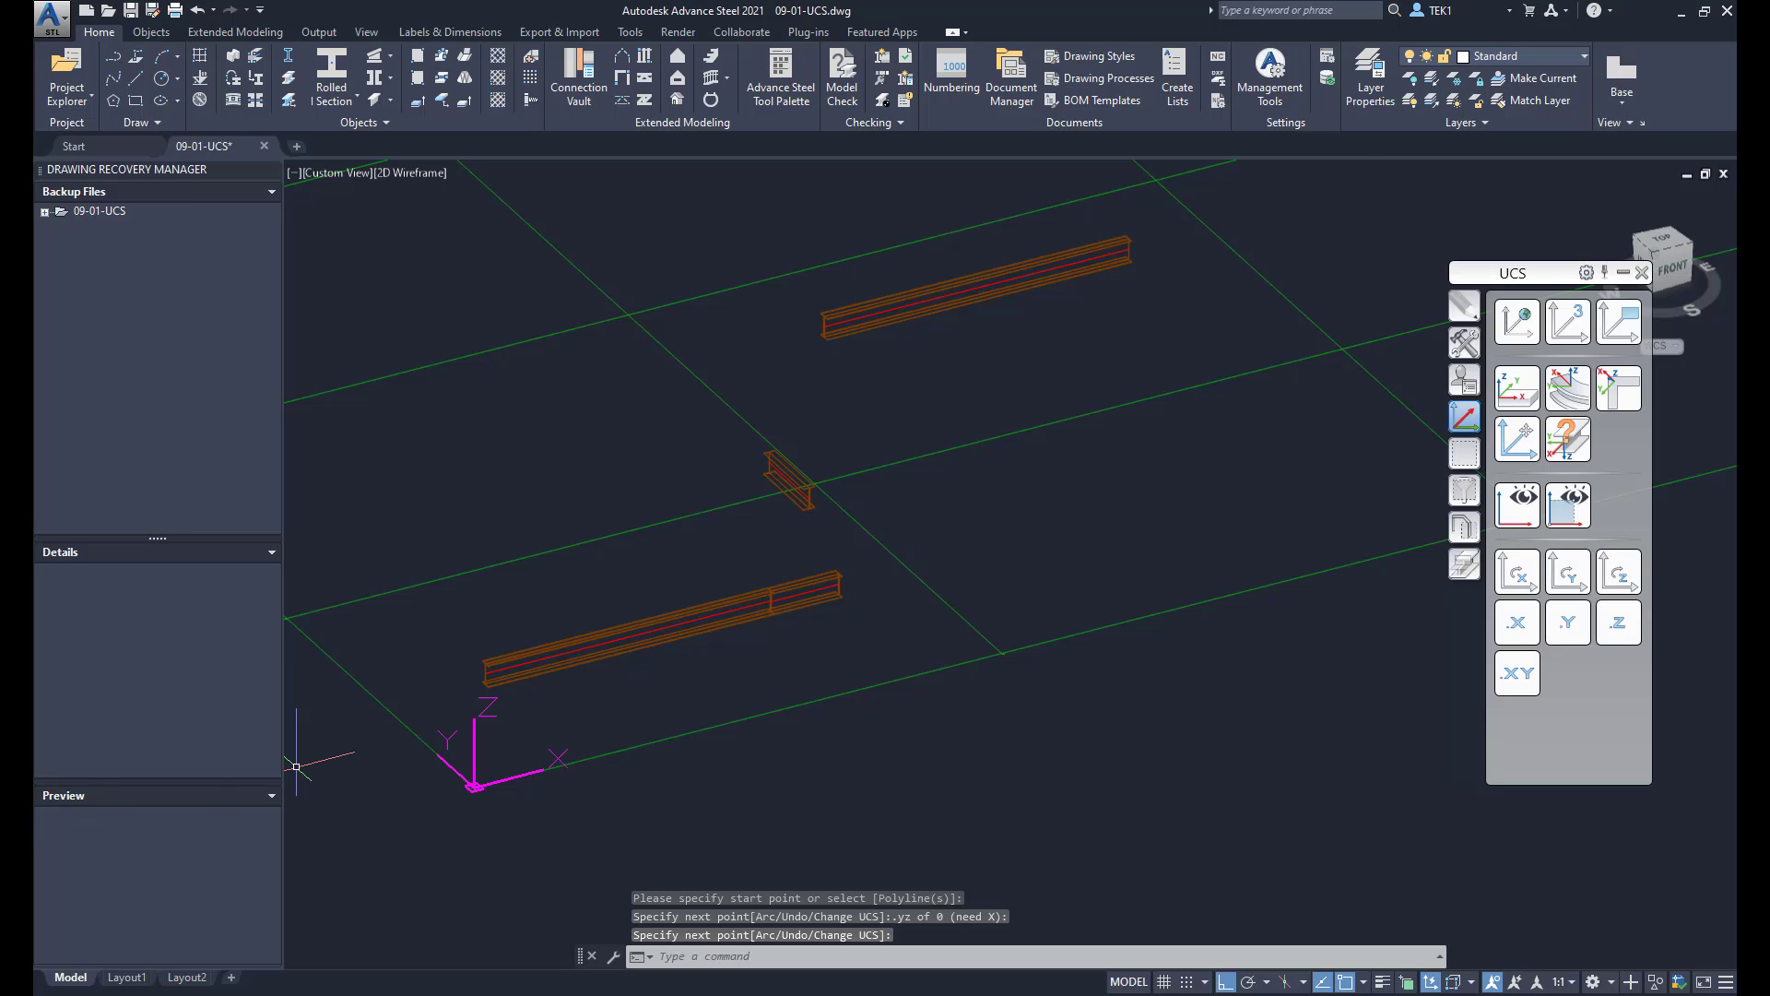
Create a poly beam from the extended lower beam's free end, using the Y point filter to align its endpoint with the short cross beam's near end.
middle_click_drag(834, 498, 788, 489, "shift")
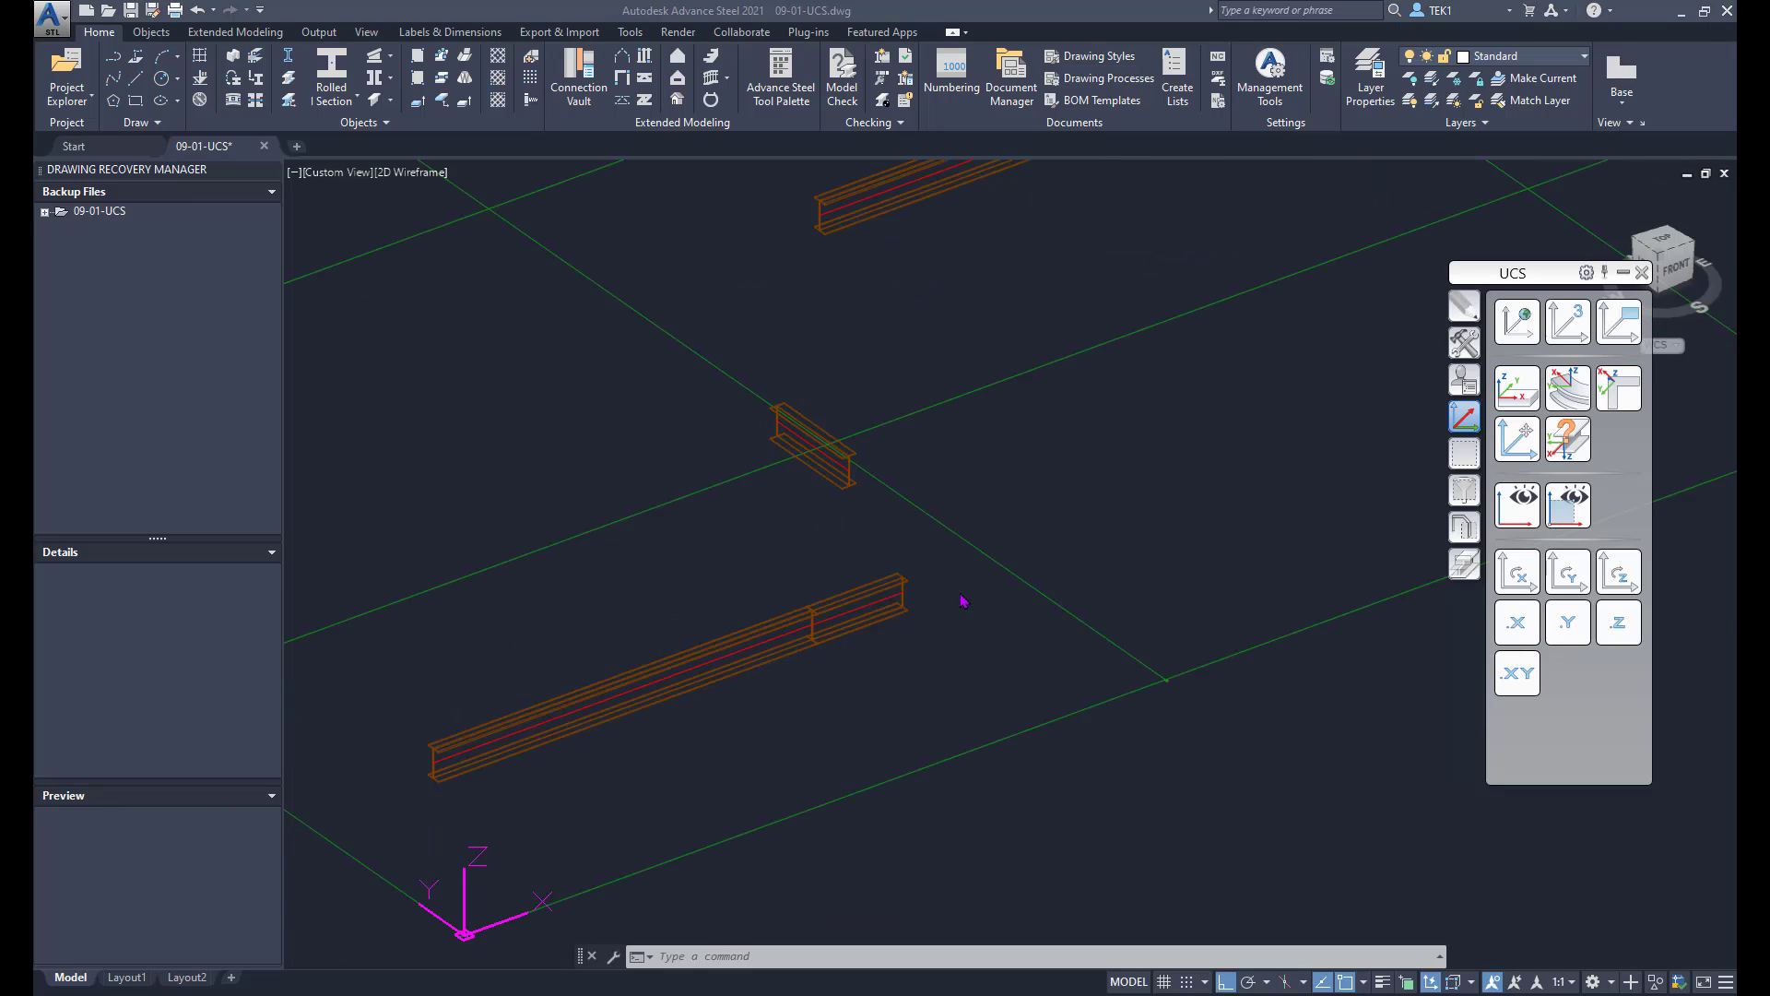
left_click(904, 595)
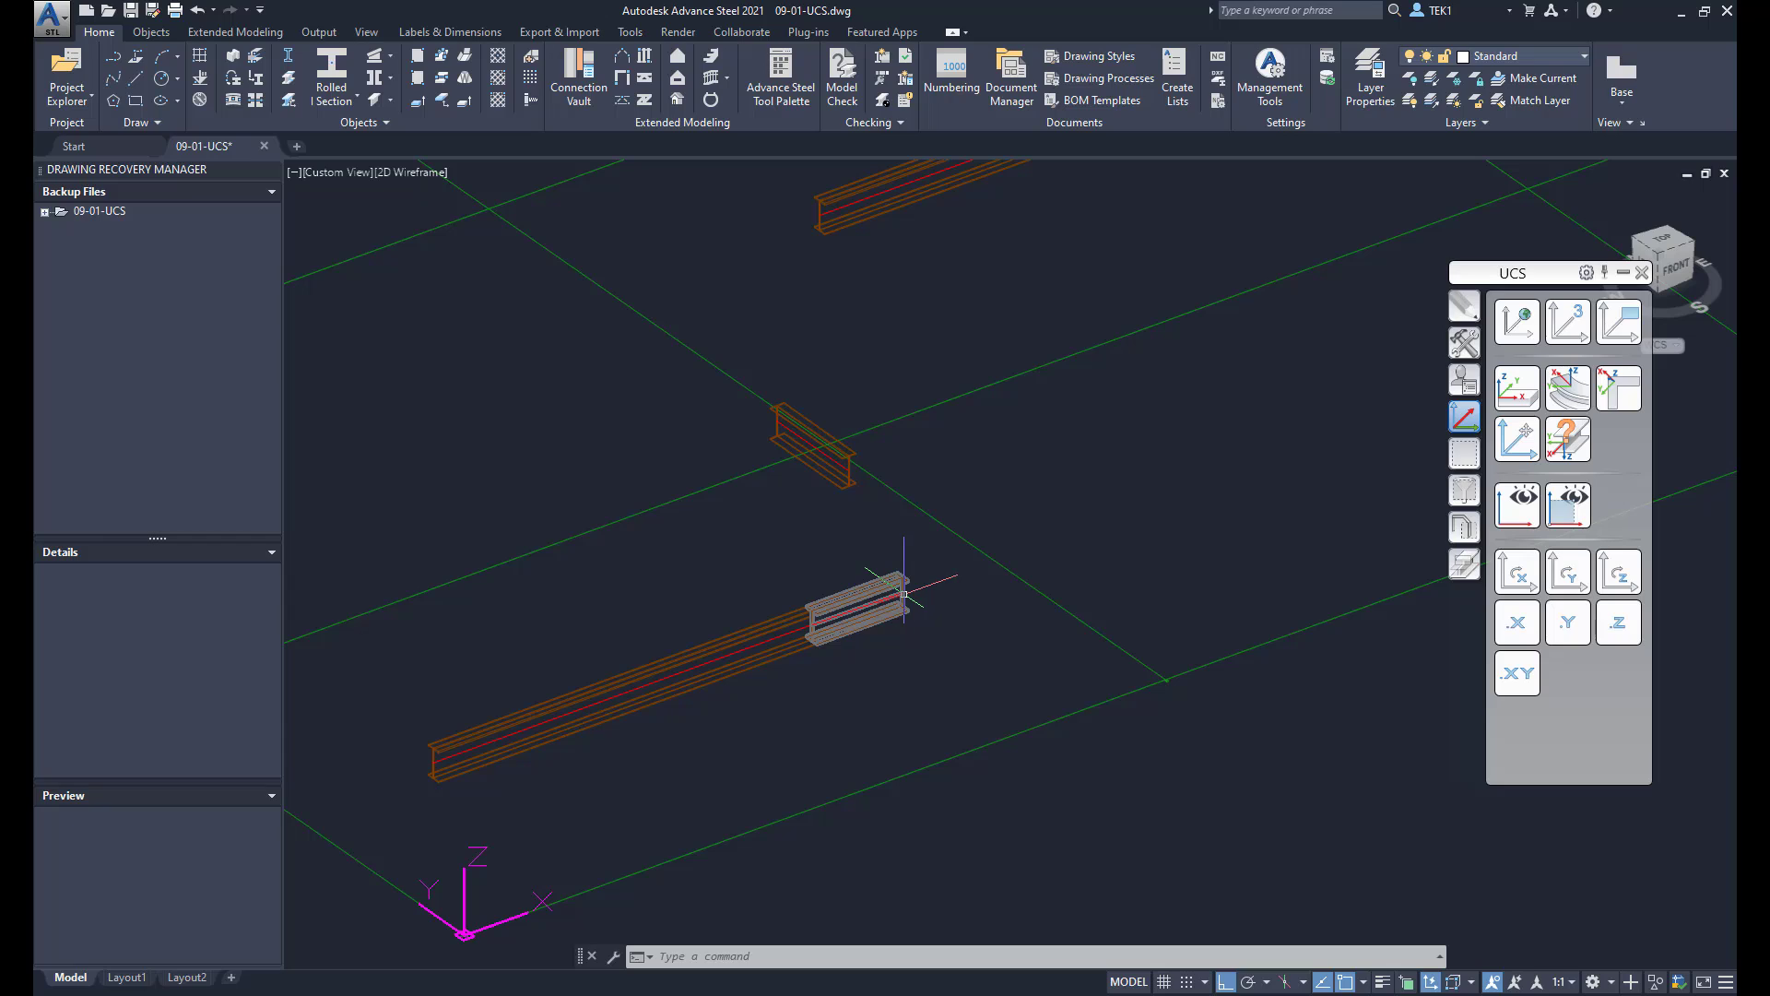
key("Escape")
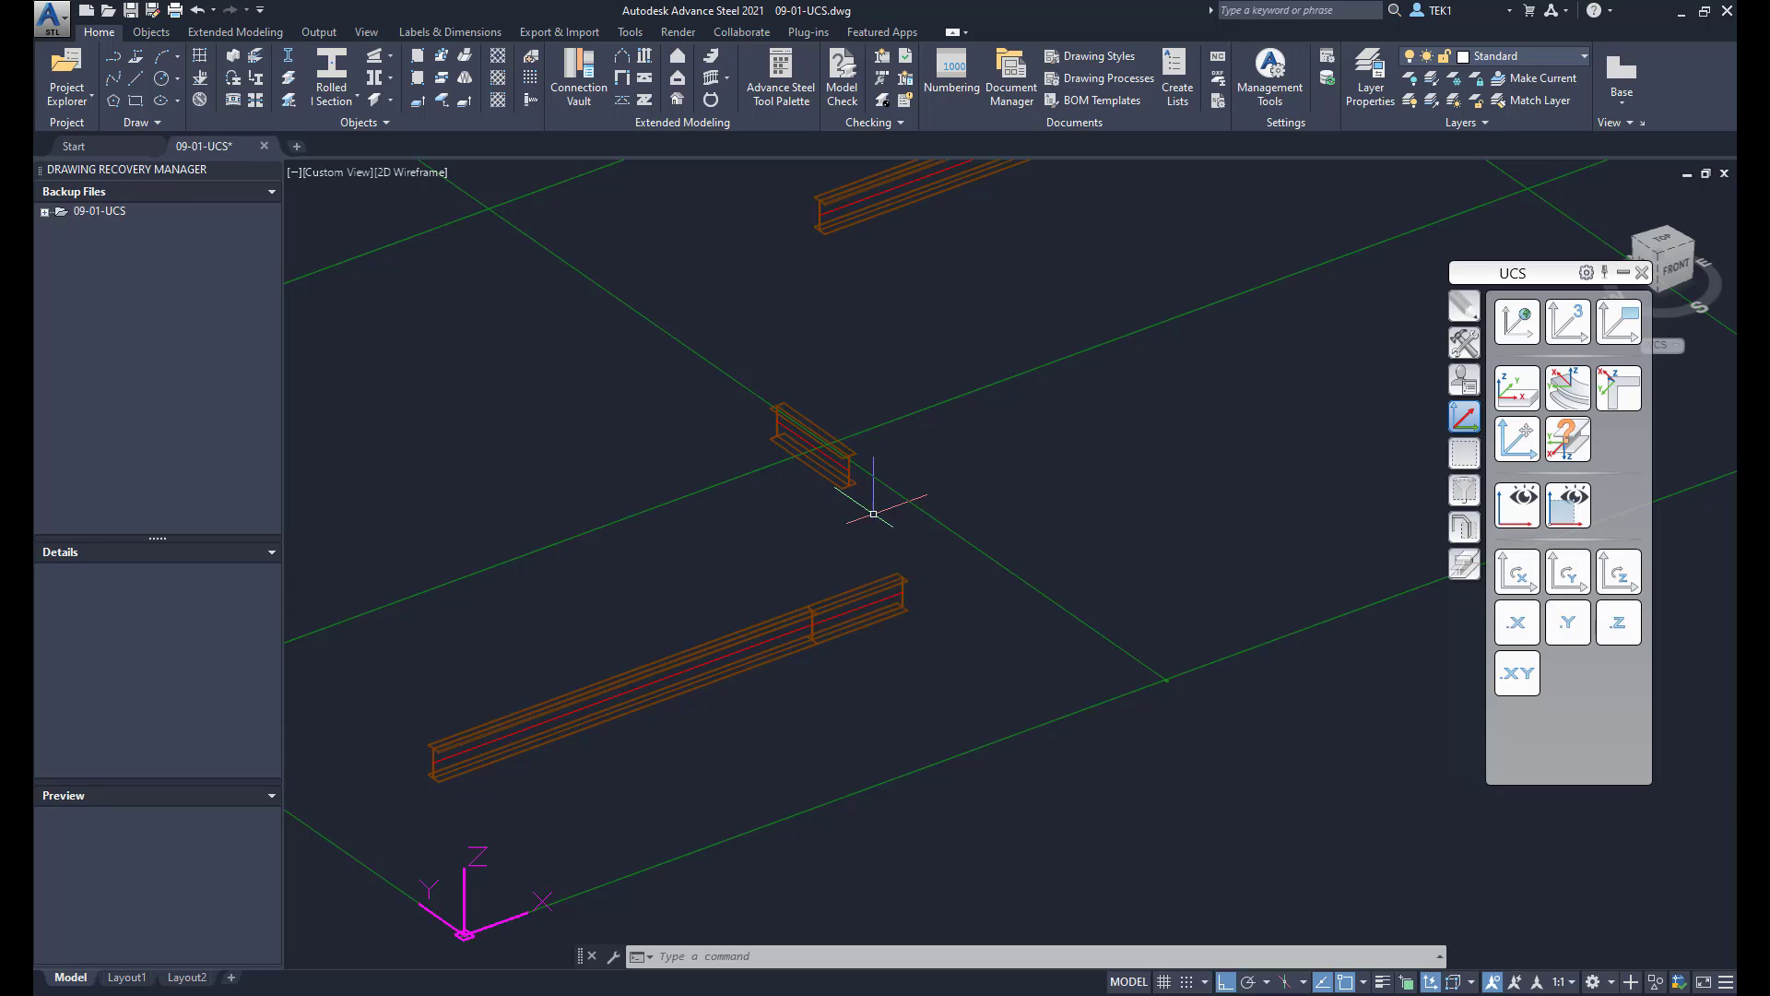
left_click(848, 469)
left_click(235, 81)
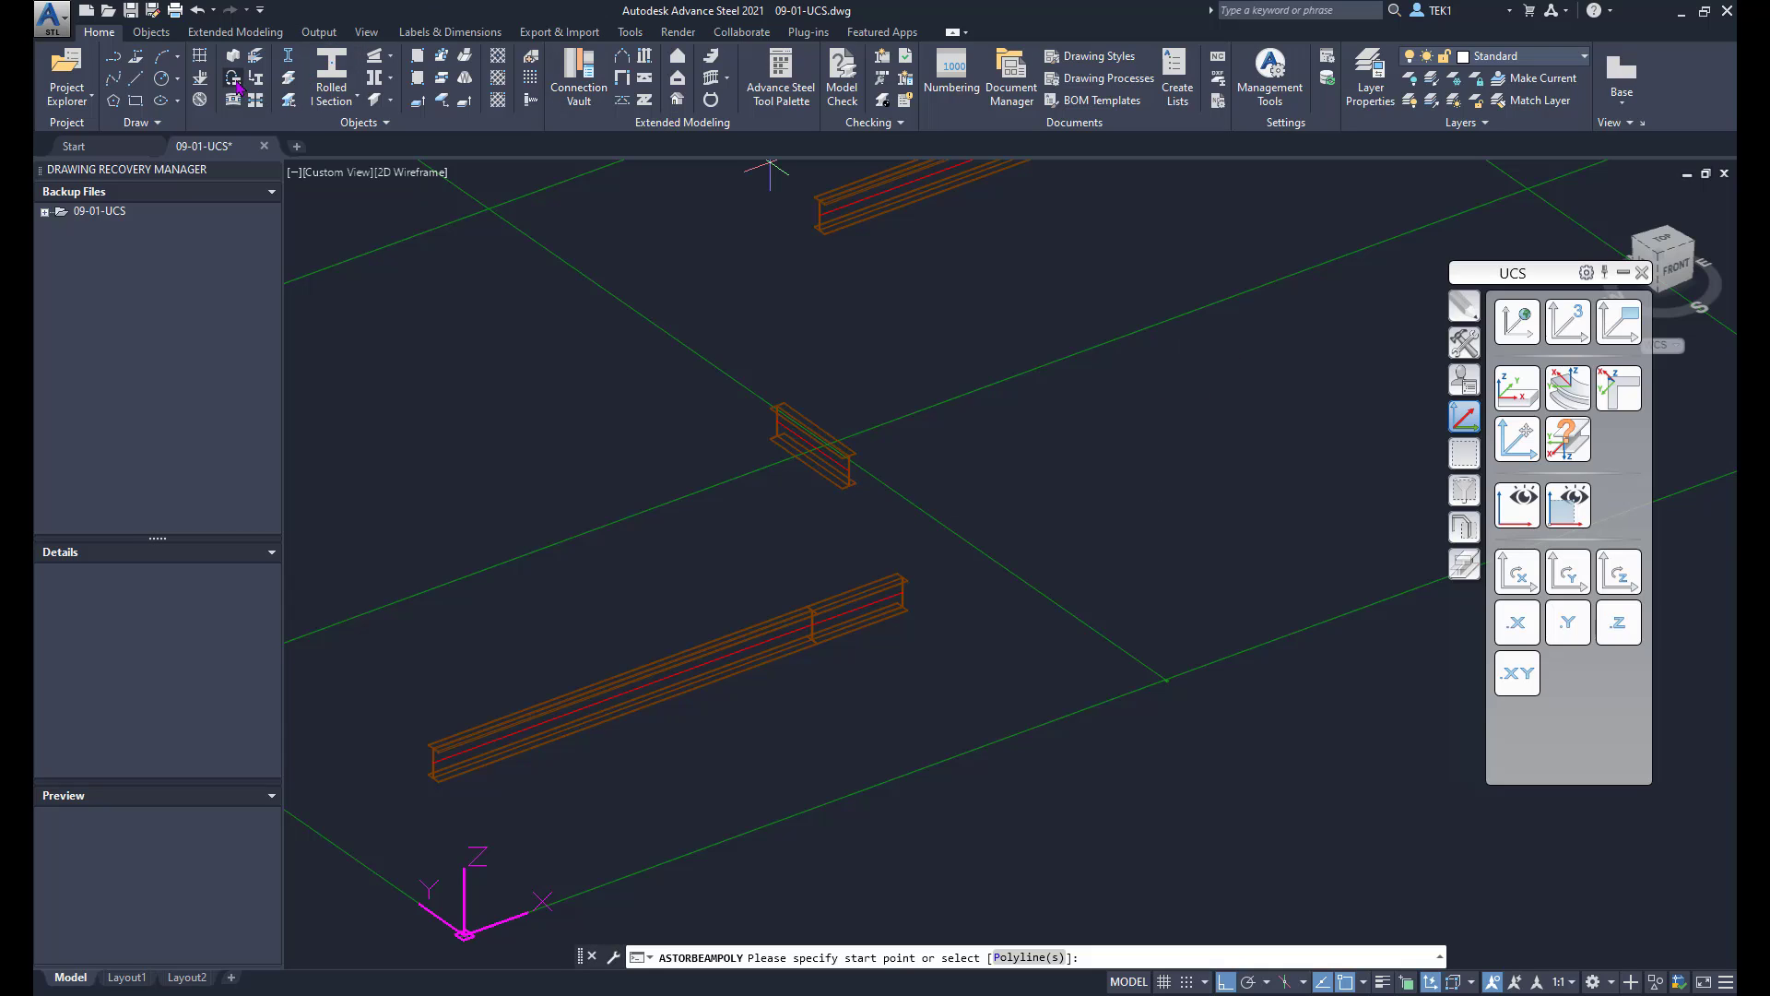
left_click(903, 591)
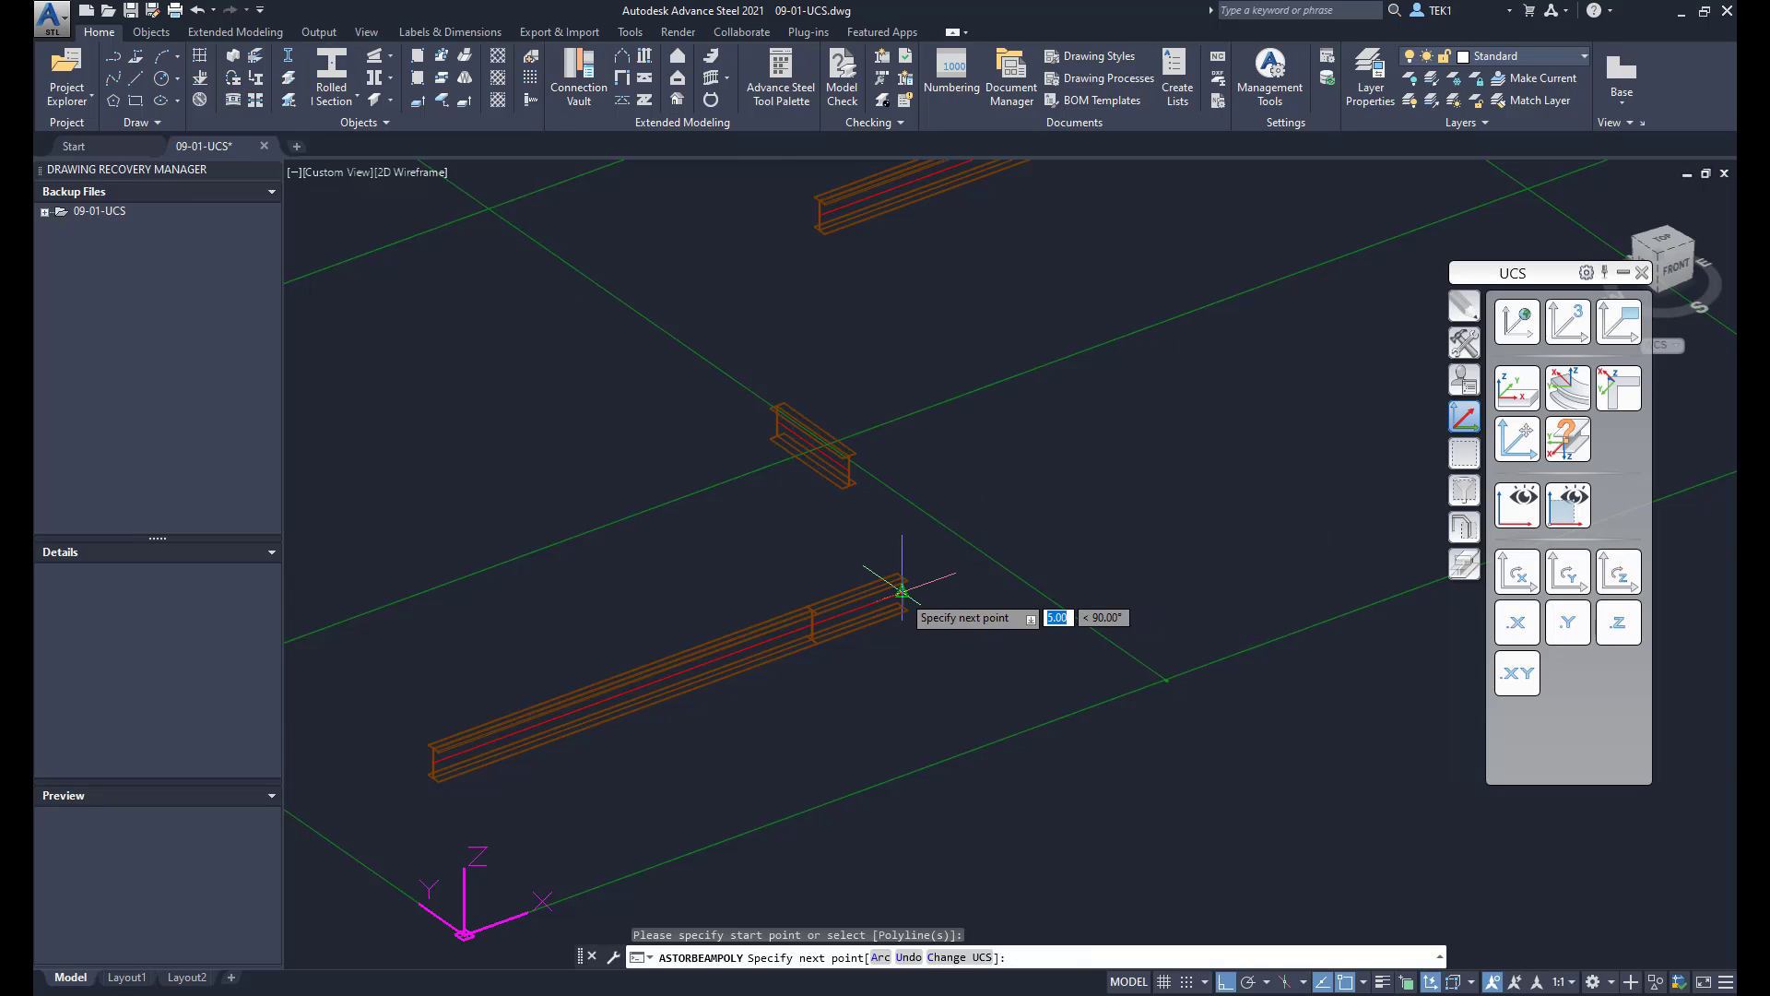
left_click(1574, 633)
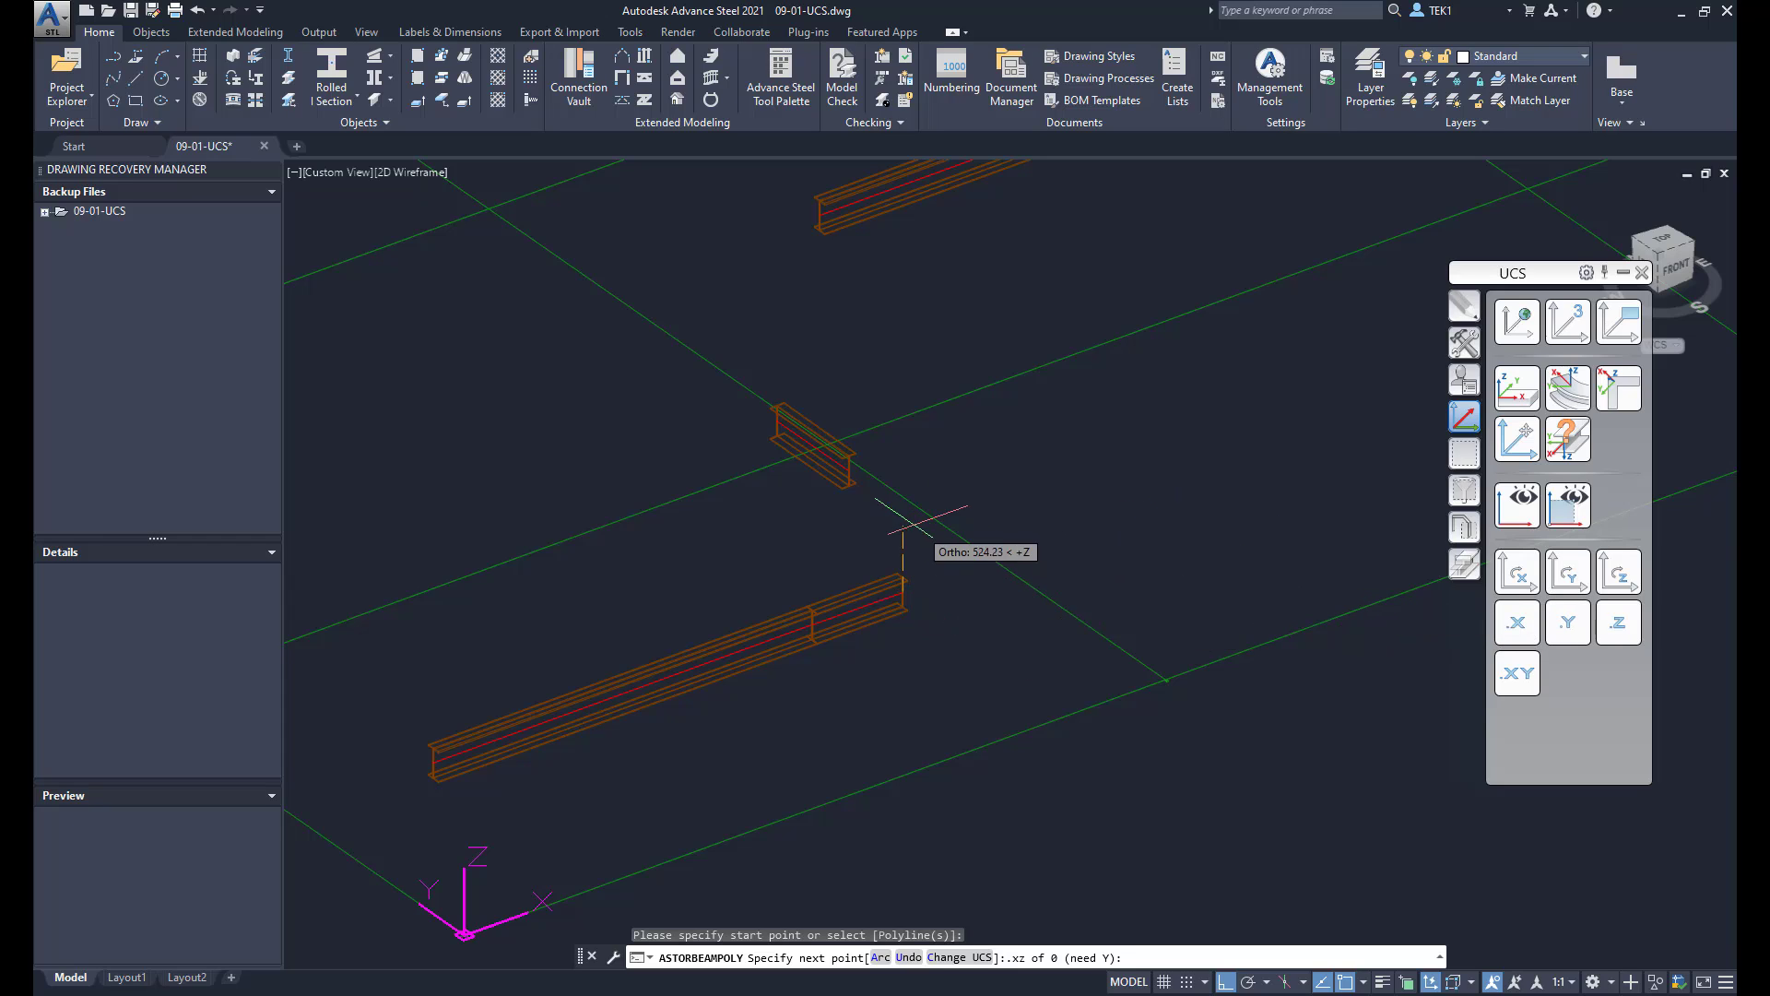
left_click(849, 474)
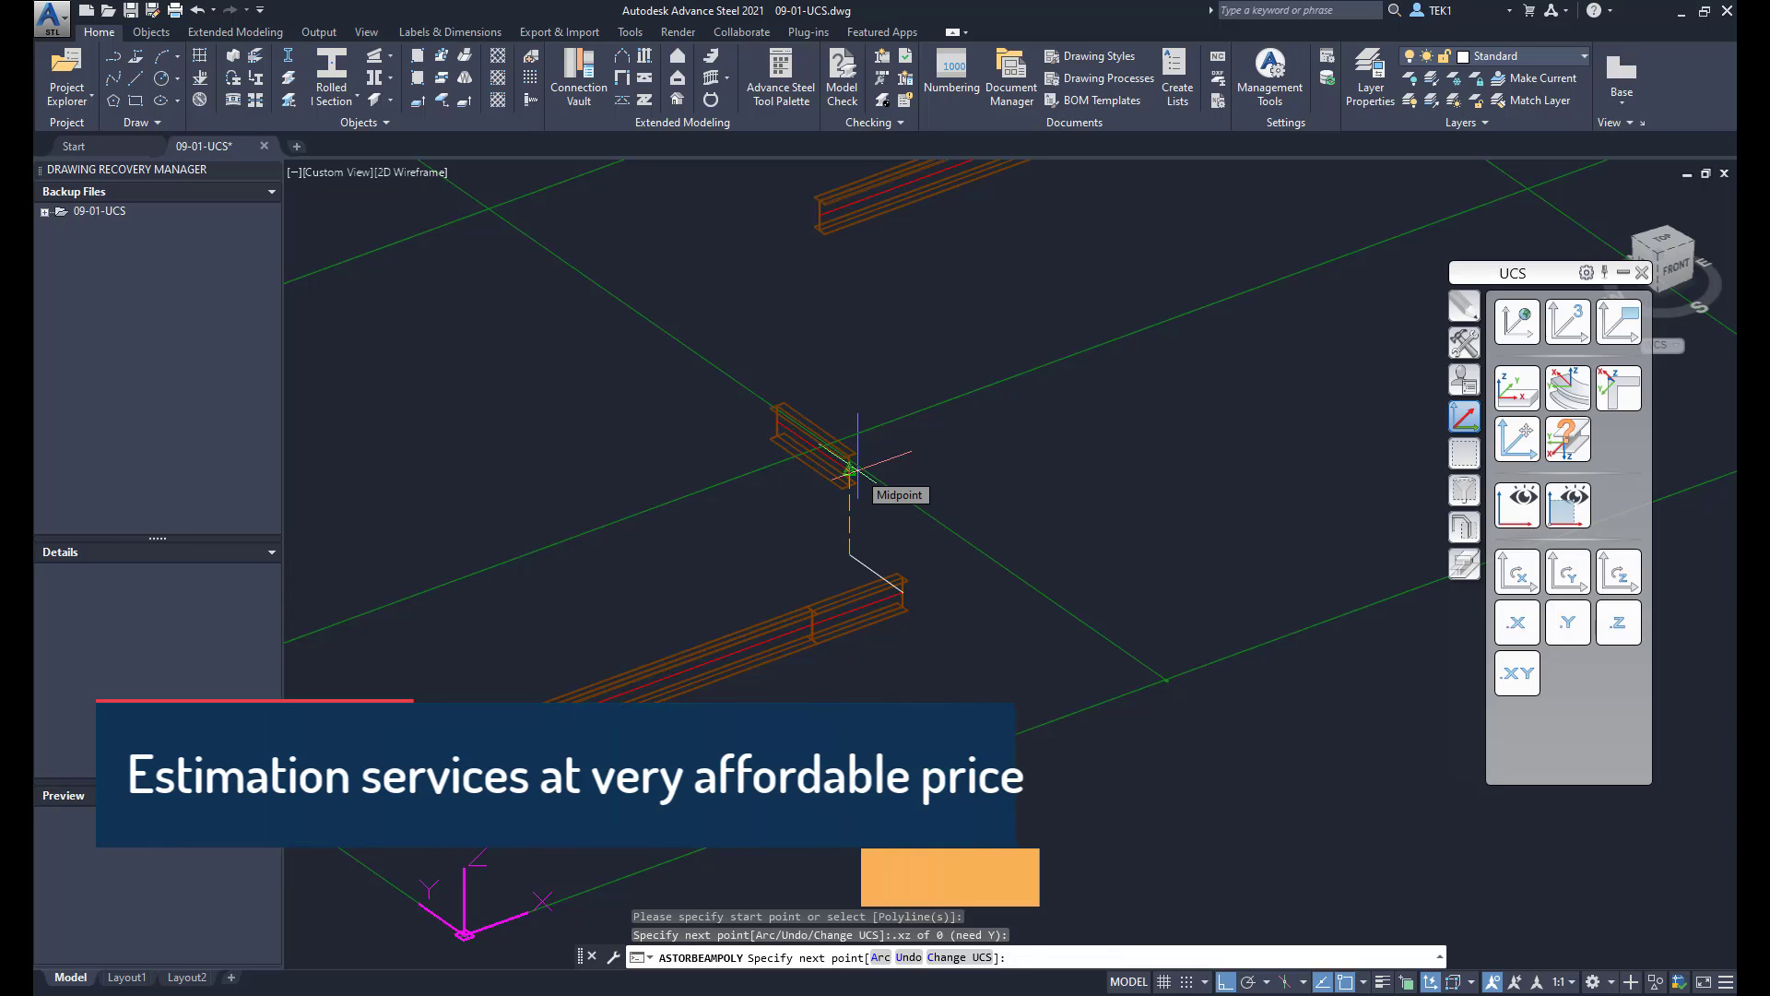
key("Return")
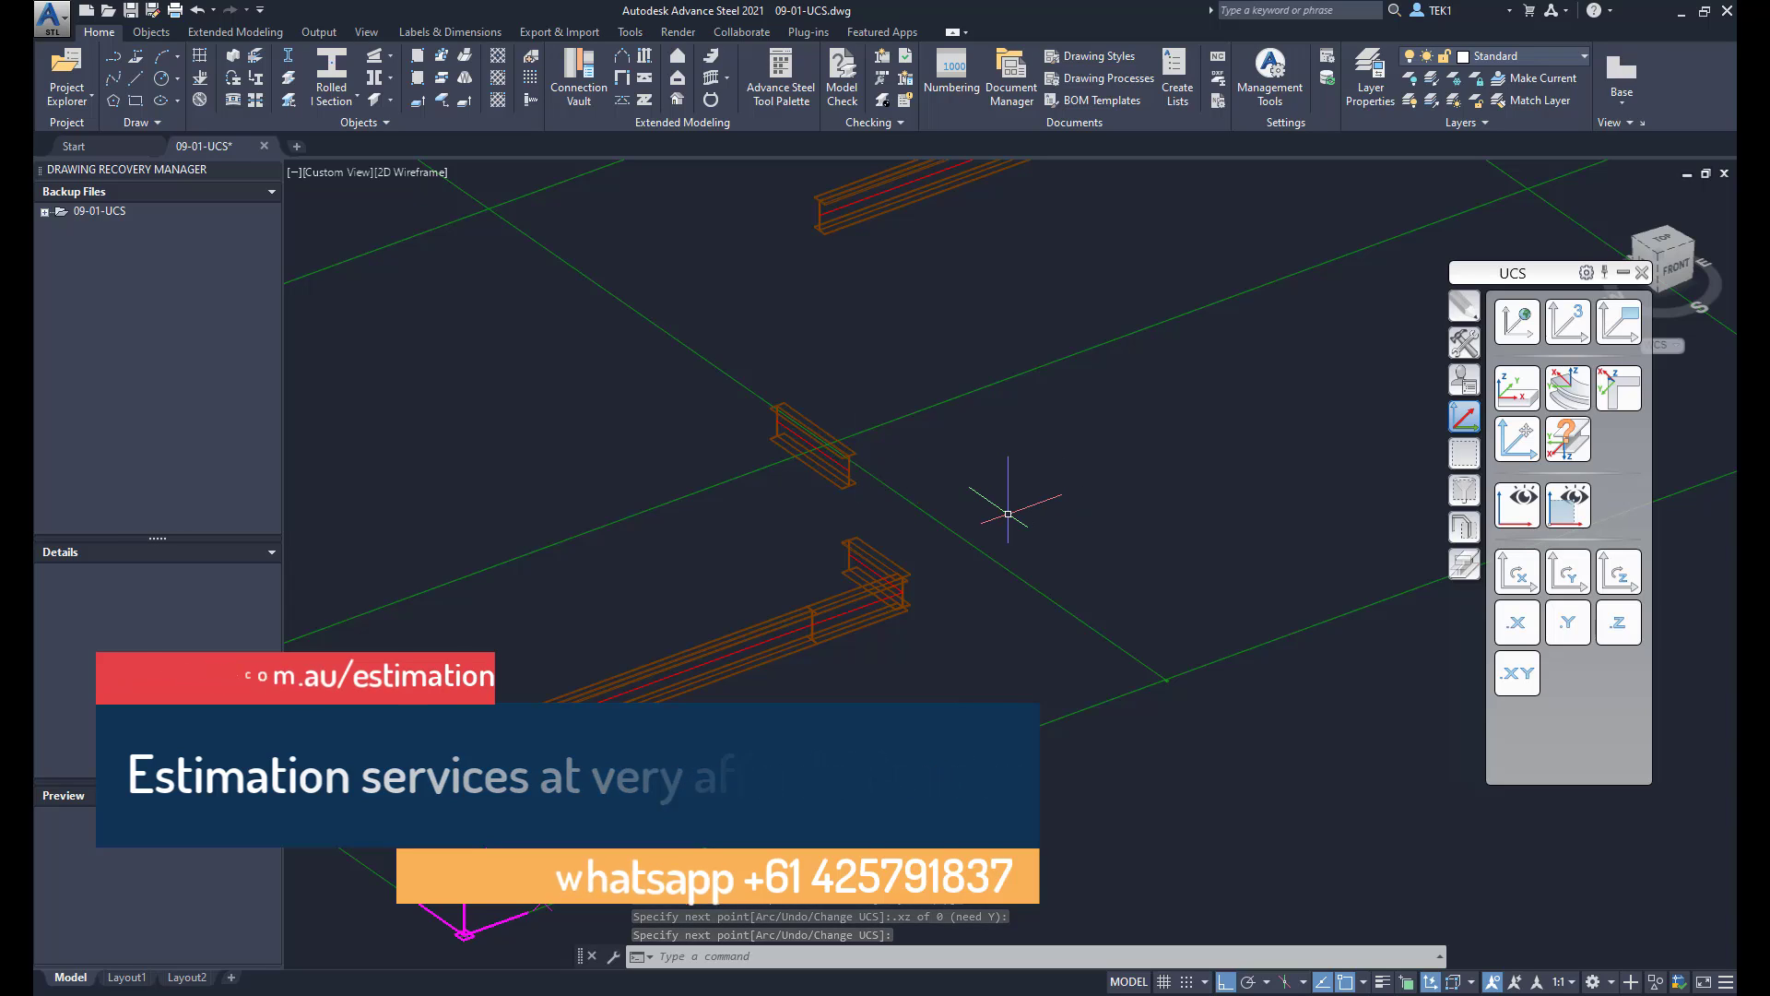
Create a vertical poly beam from the Y-aligned beam's free end, using the Z point filter to match the short cross beam's near-end height.
key("Return")
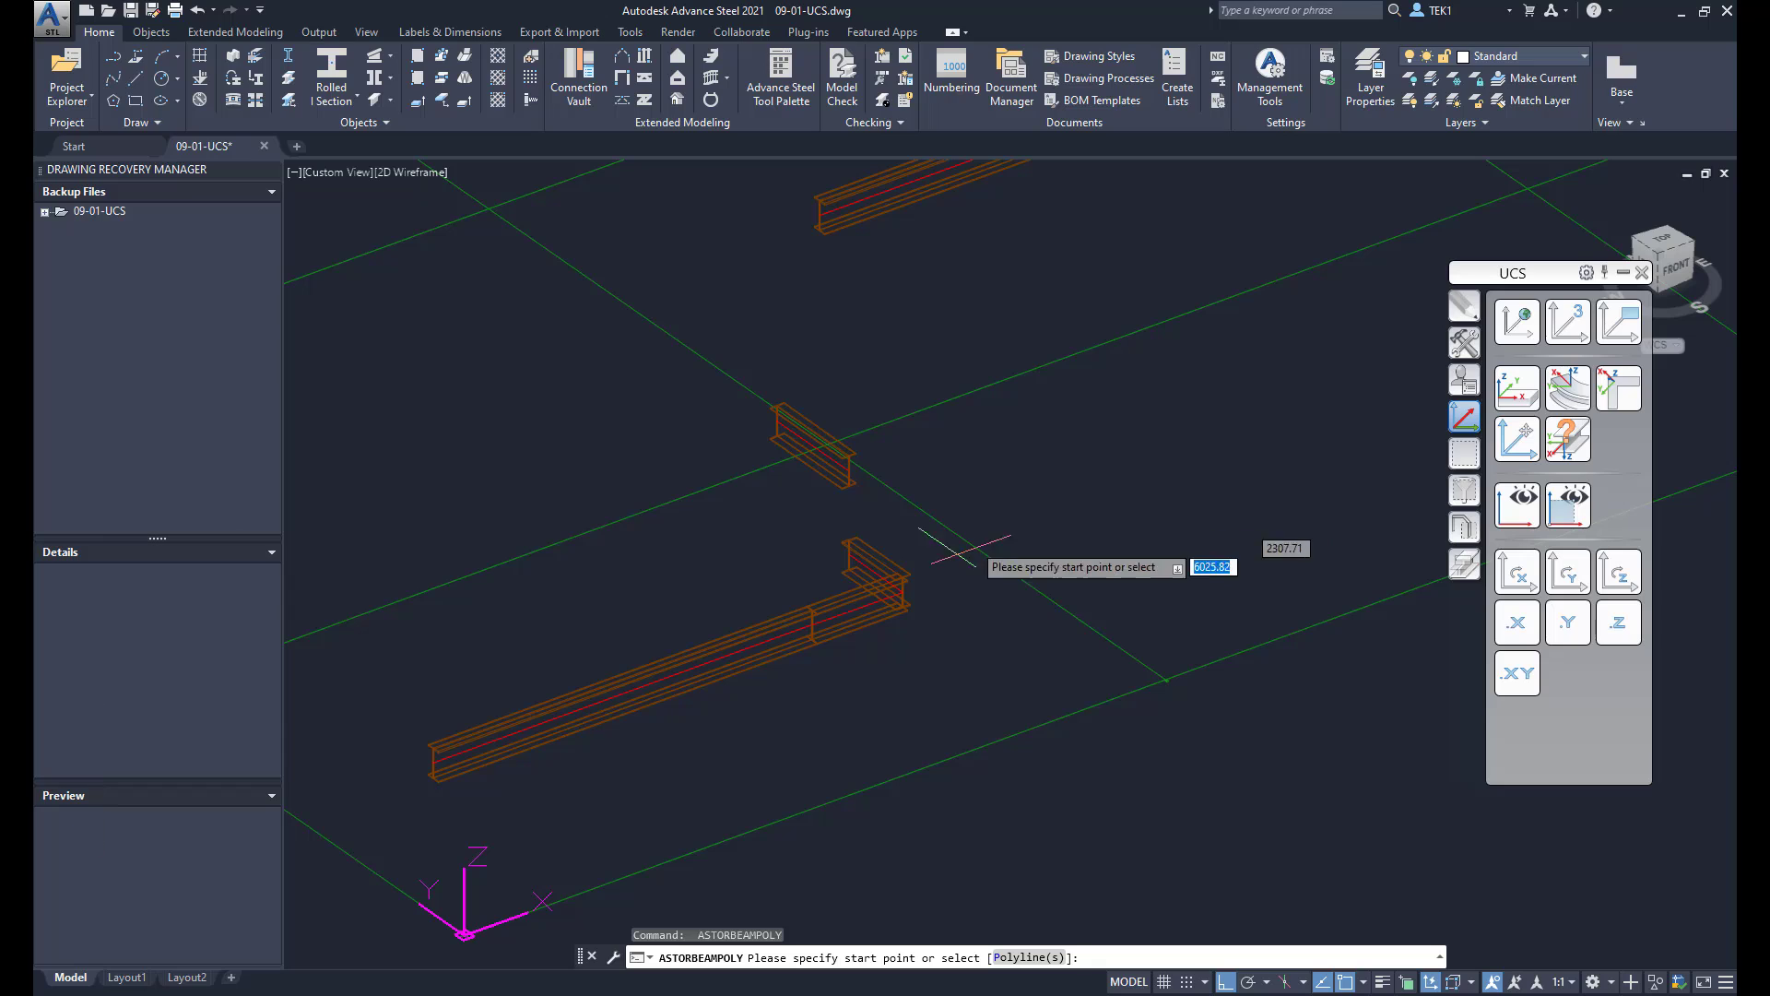
left_click(849, 553)
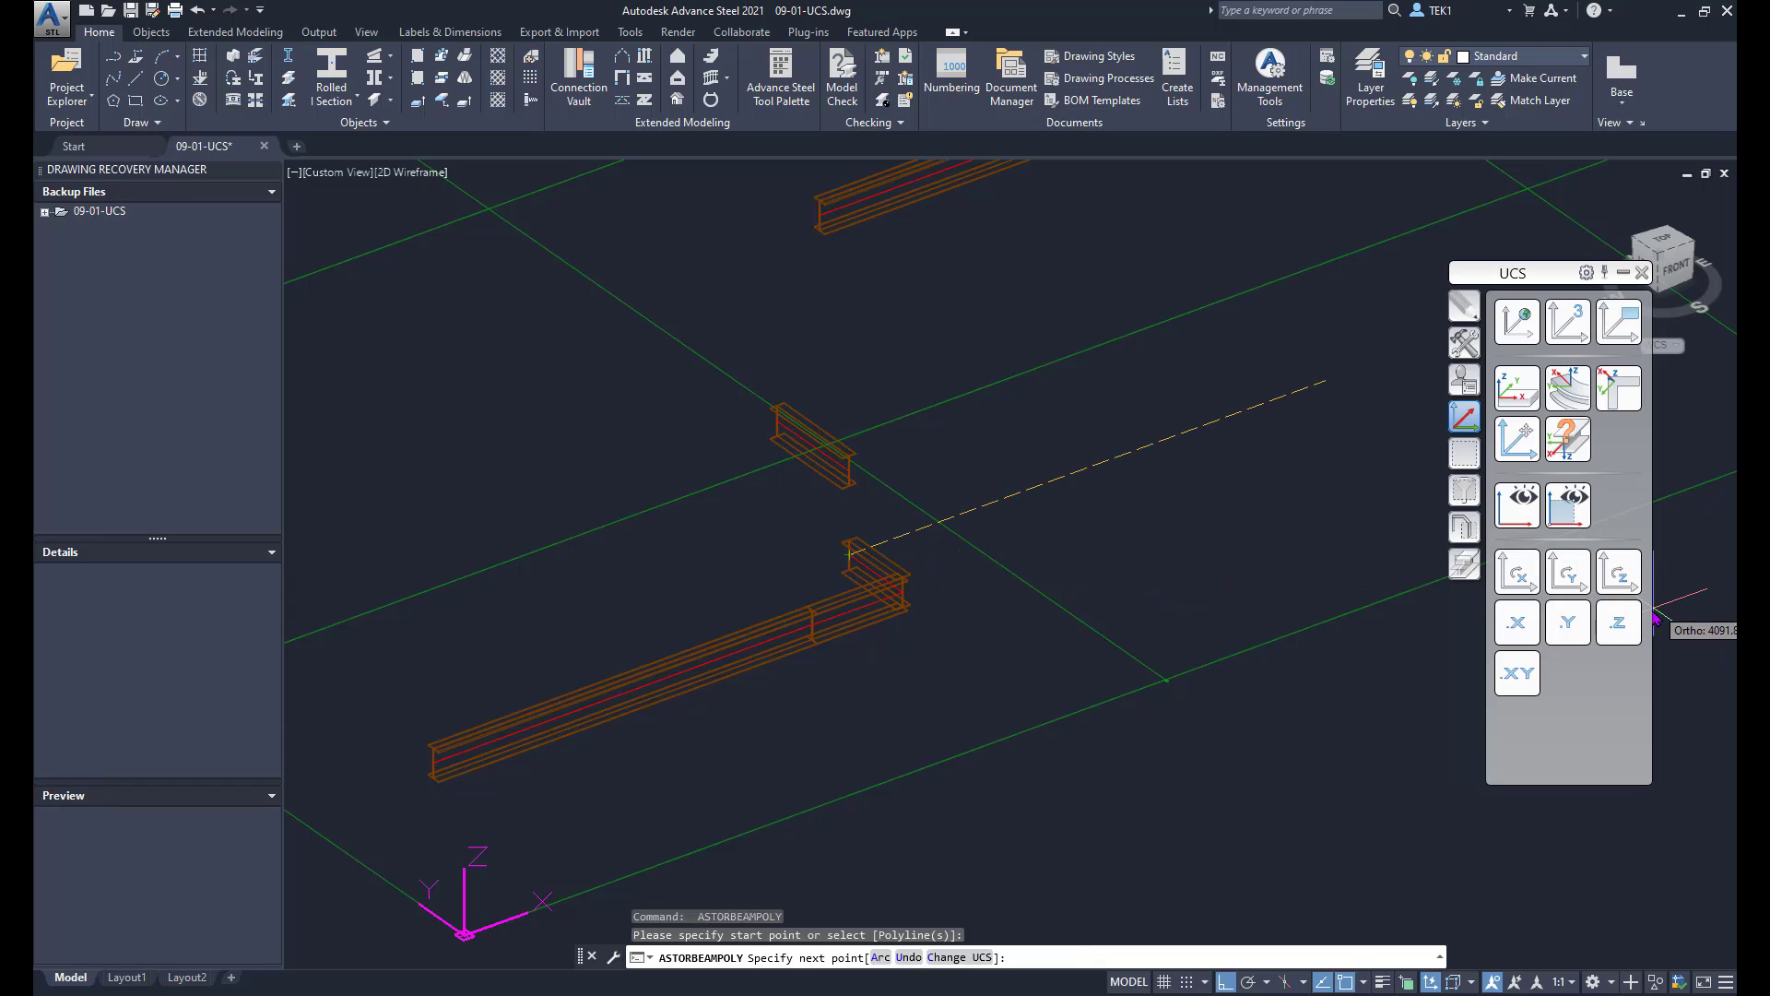
left_click(1615, 623)
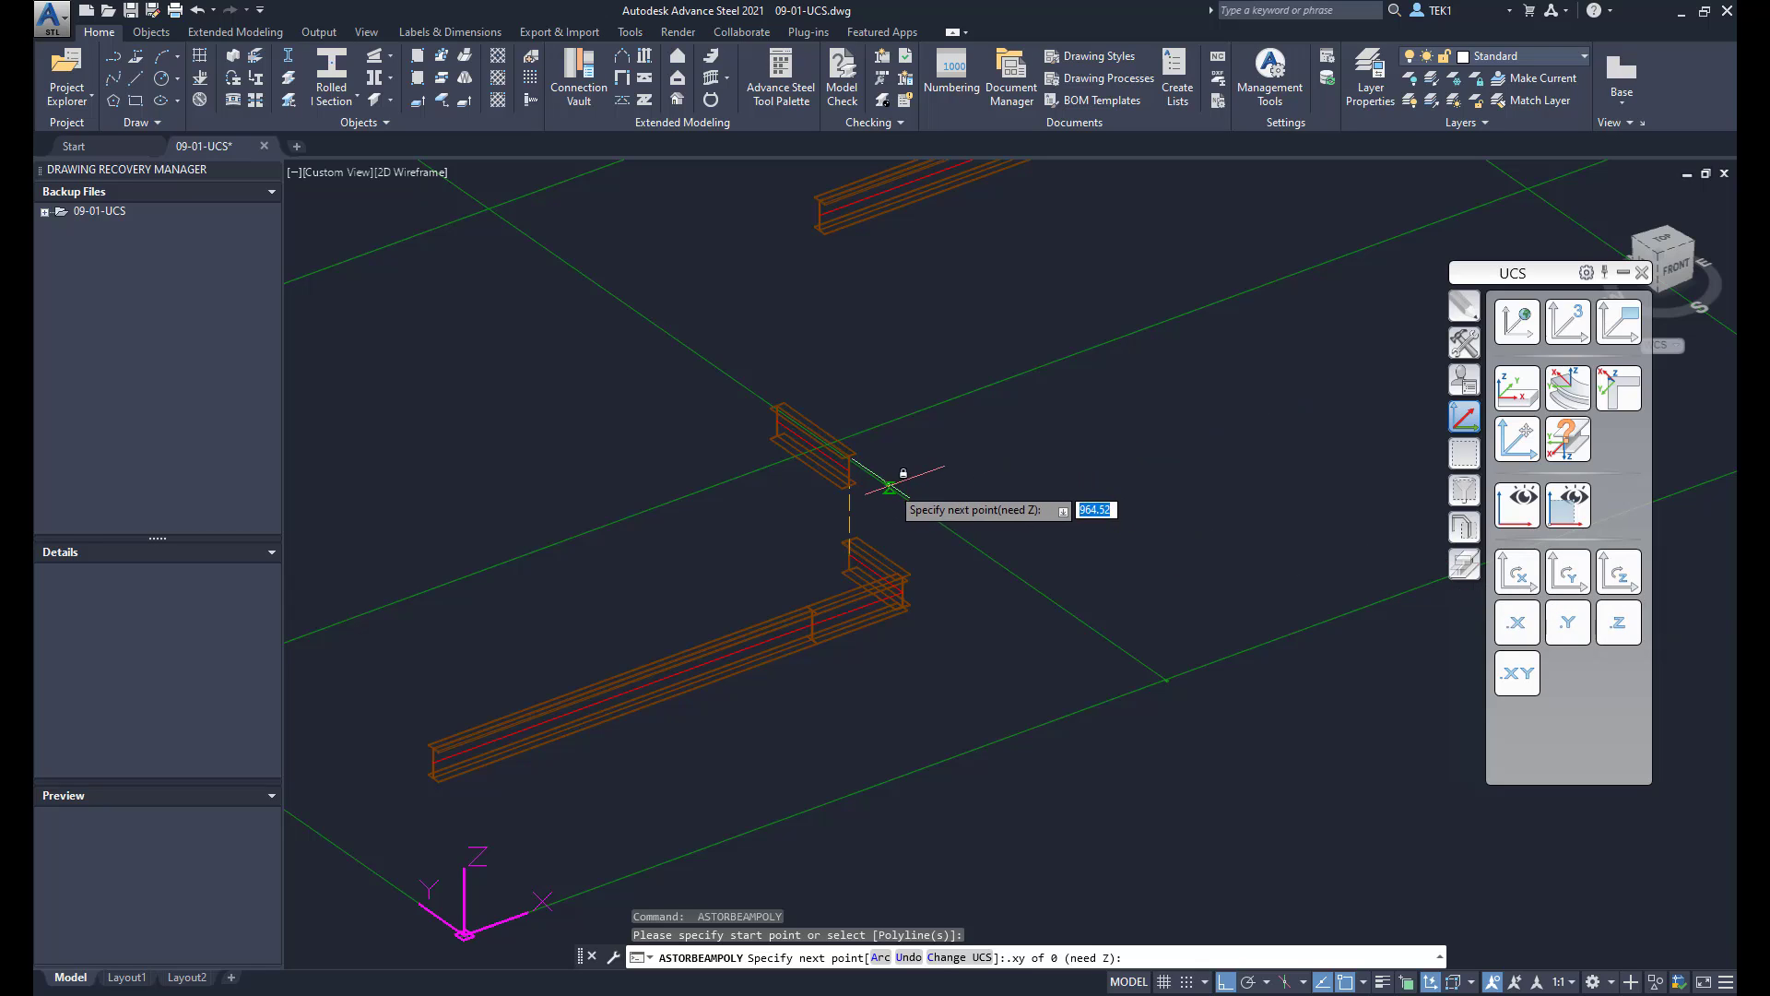
left_click(847, 474)
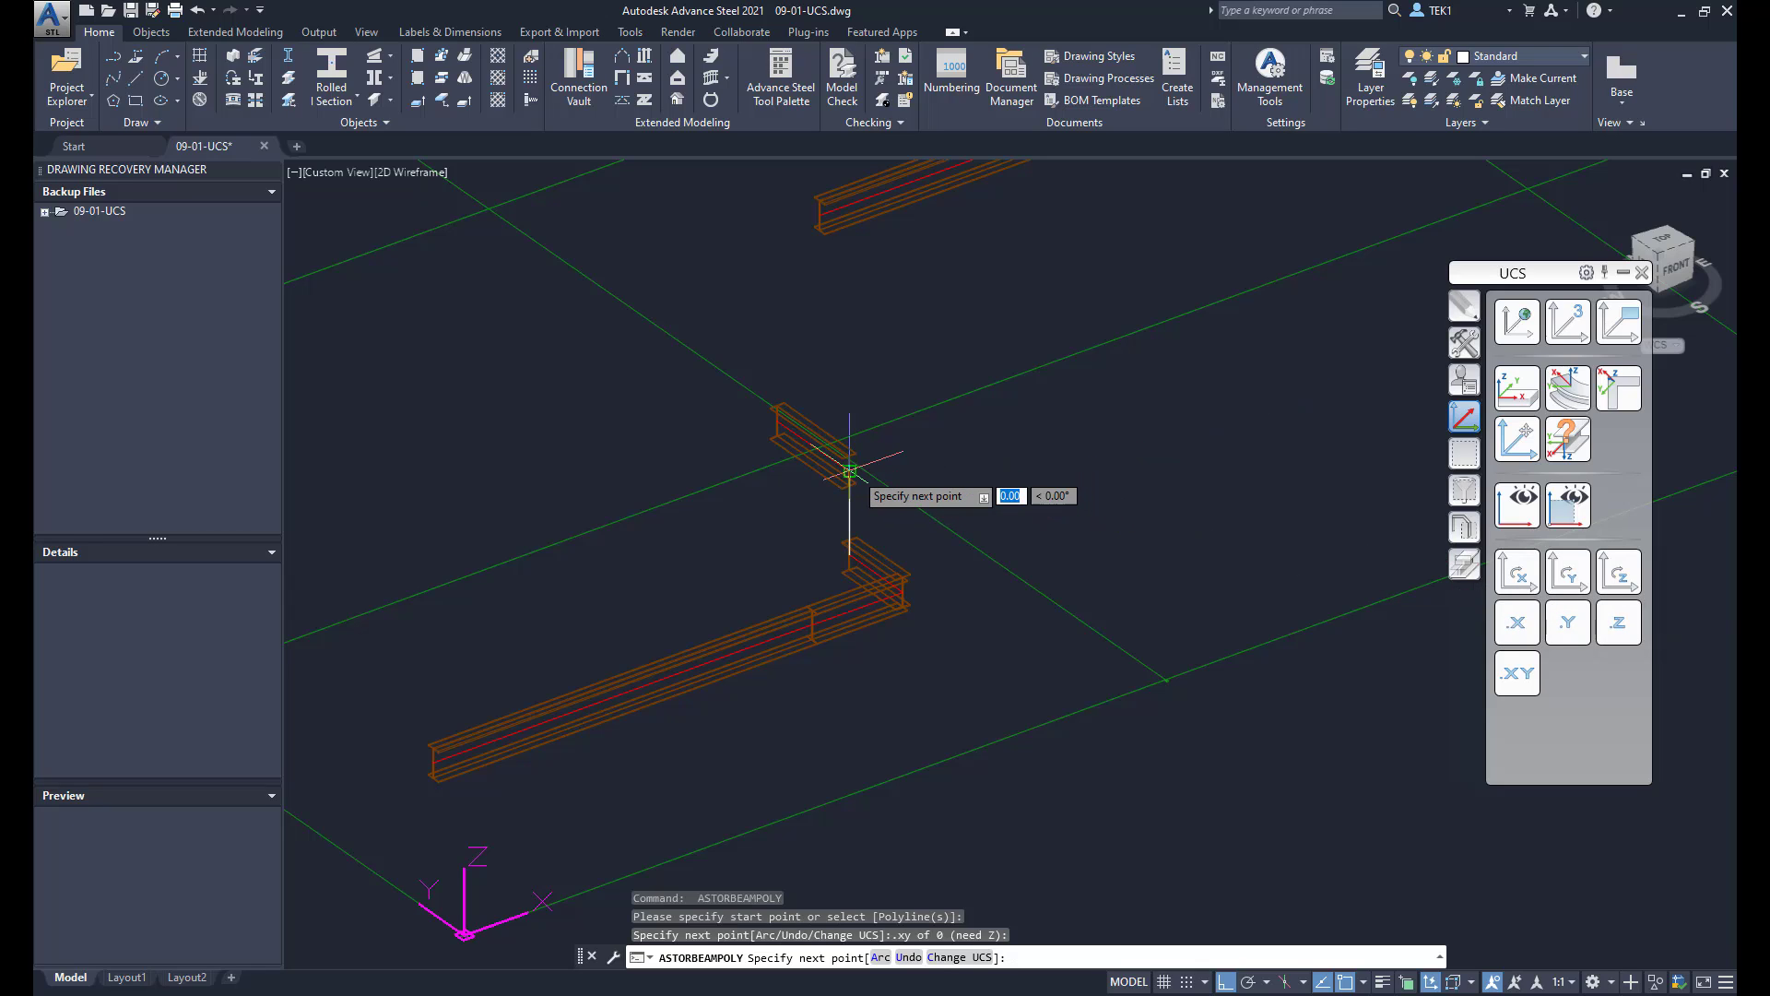
key("Return")
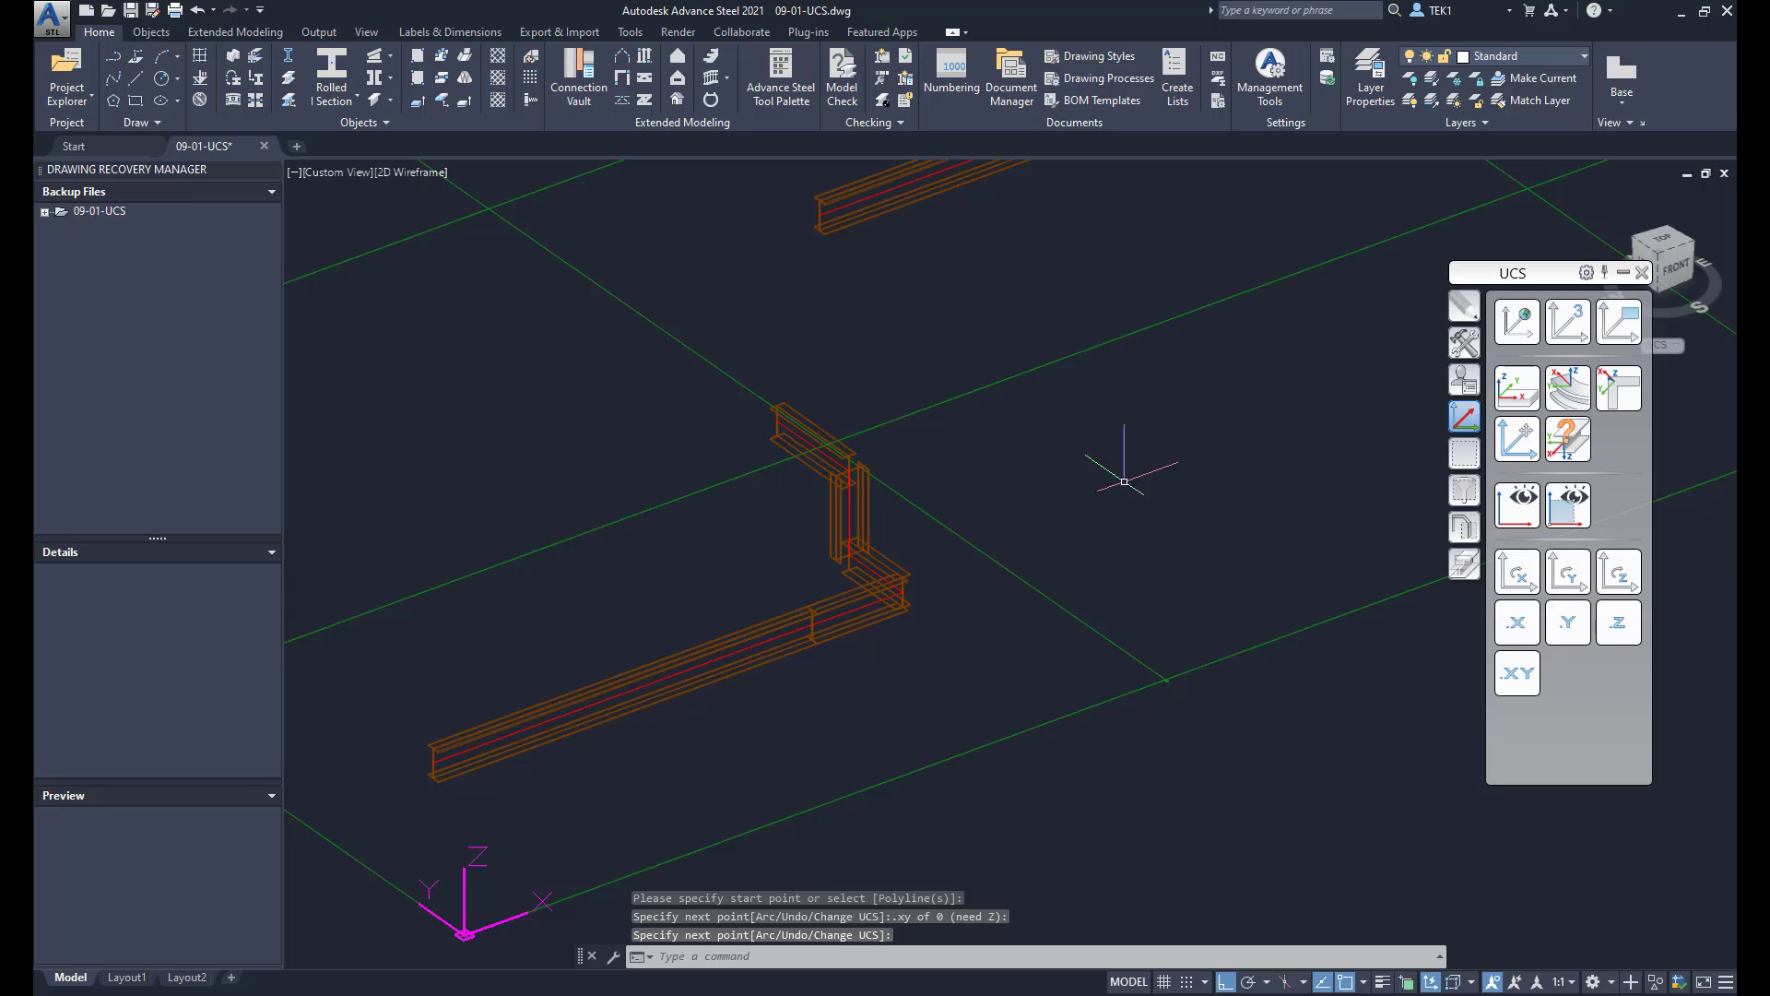
middle_click_drag(1051, 466, 1014, 526, "shift")
mouse_move(829, 565)
middle_mouse_down("shift")
mouse_move(940, 549)
mouse_move(932, 577)
mouse_move(813, 565)
middle_mouse_up("shift")
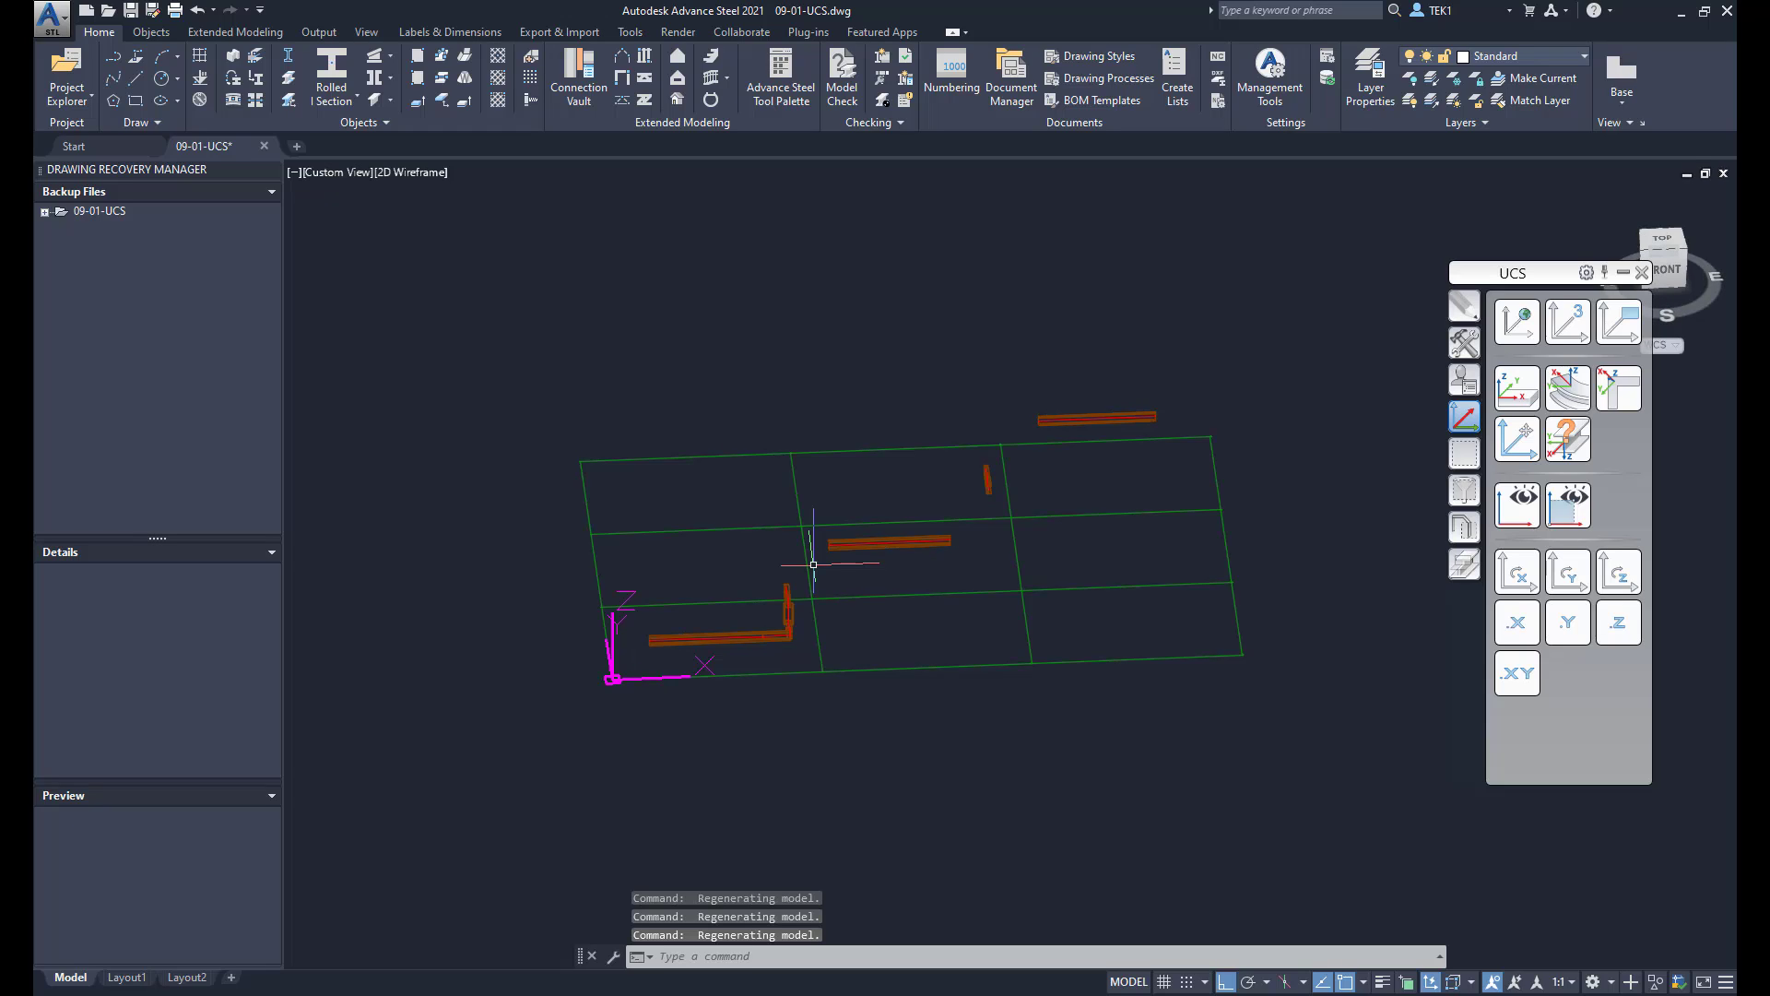